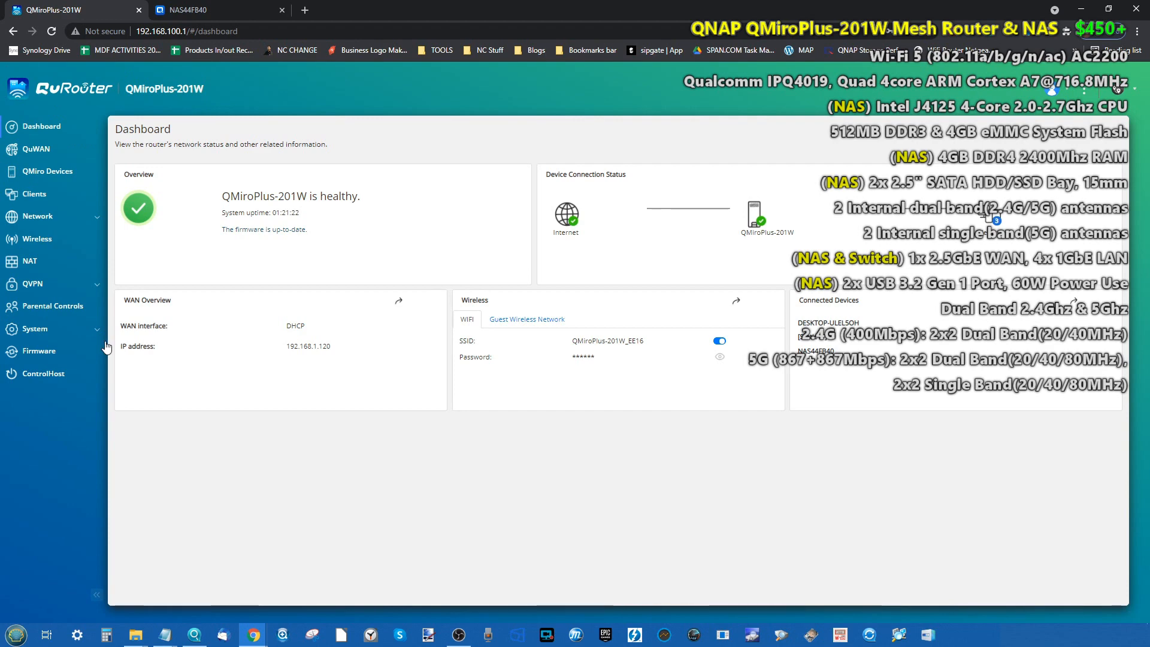
Check the router's firmware update settings and the system details in the Control Panel on the NAS desktop
left_click(39, 353)
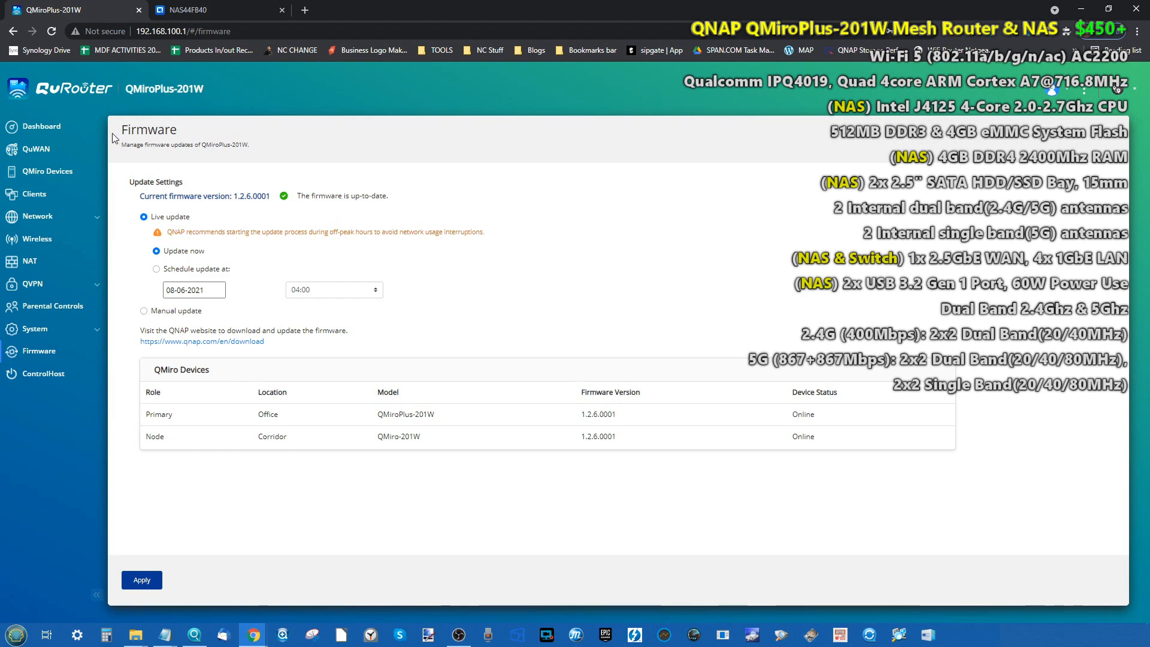
left_click(64, 128)
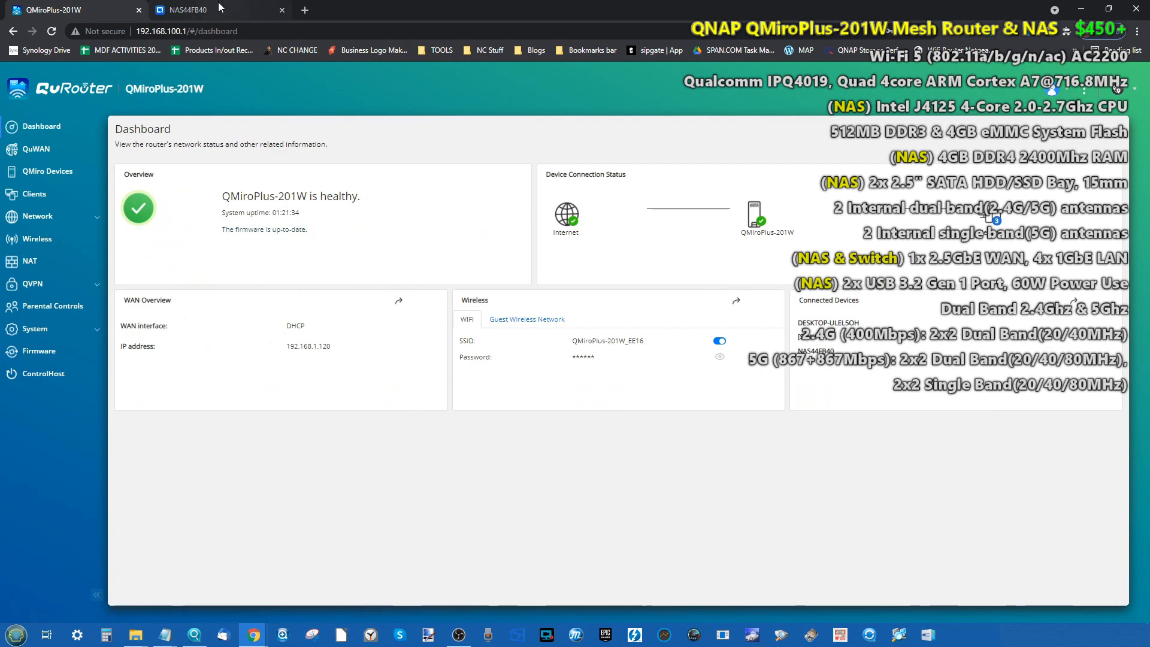
left_click(221, 9)
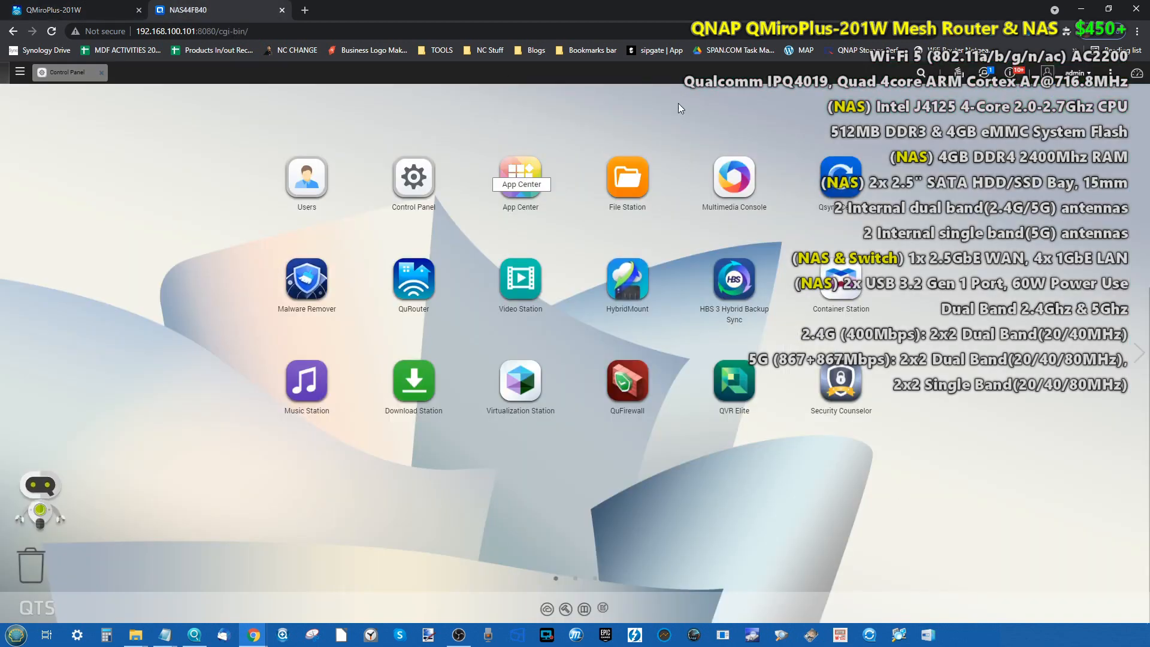
left_click(413, 176)
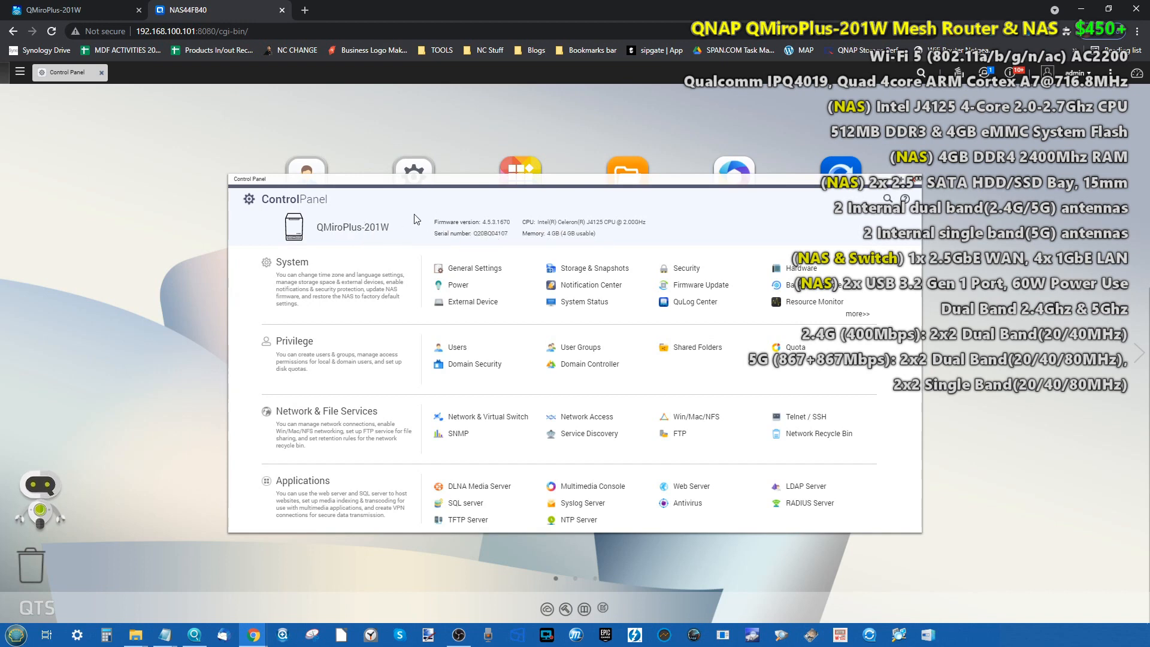
left_click(57, 10)
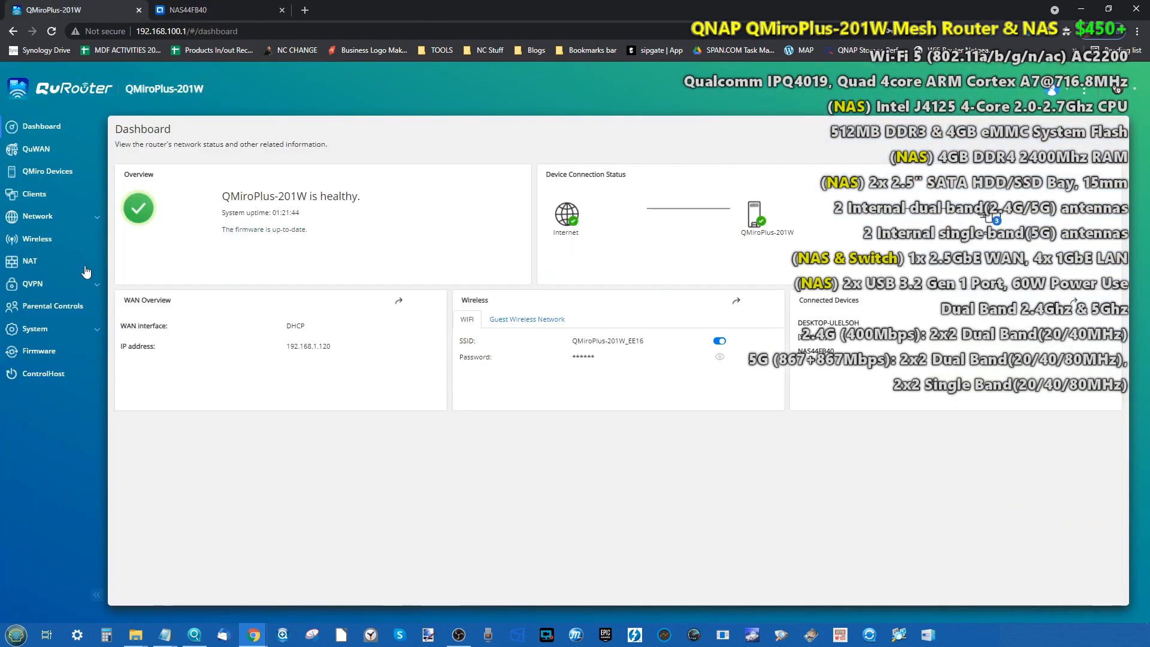
left_click(230, 6)
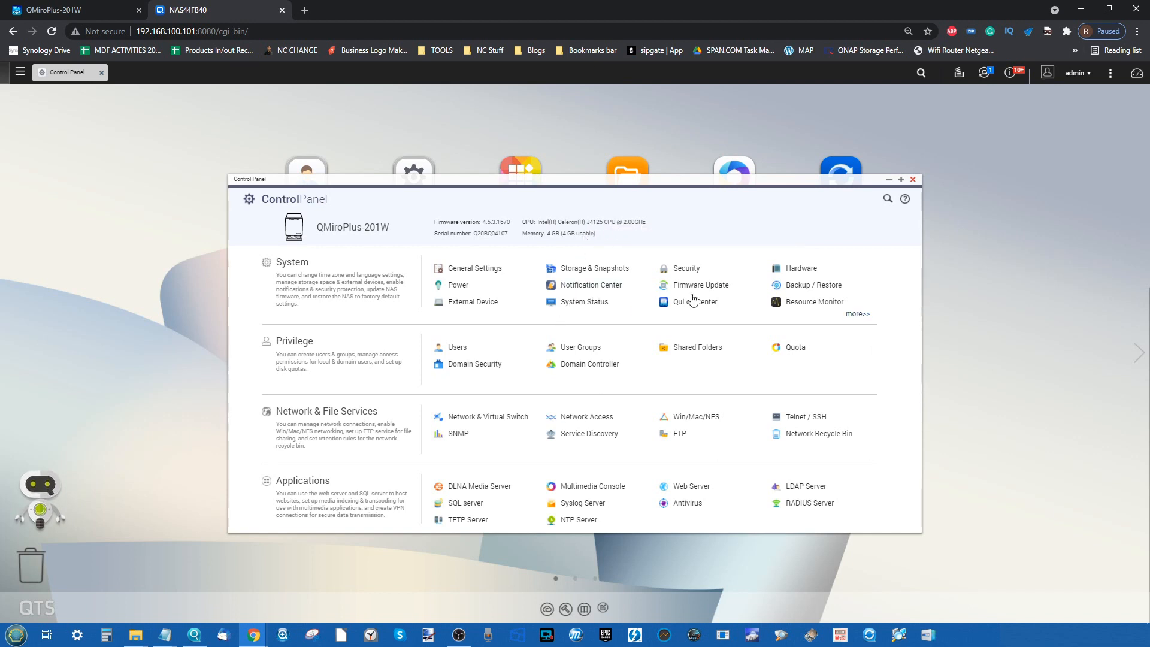
left_click(889, 180)
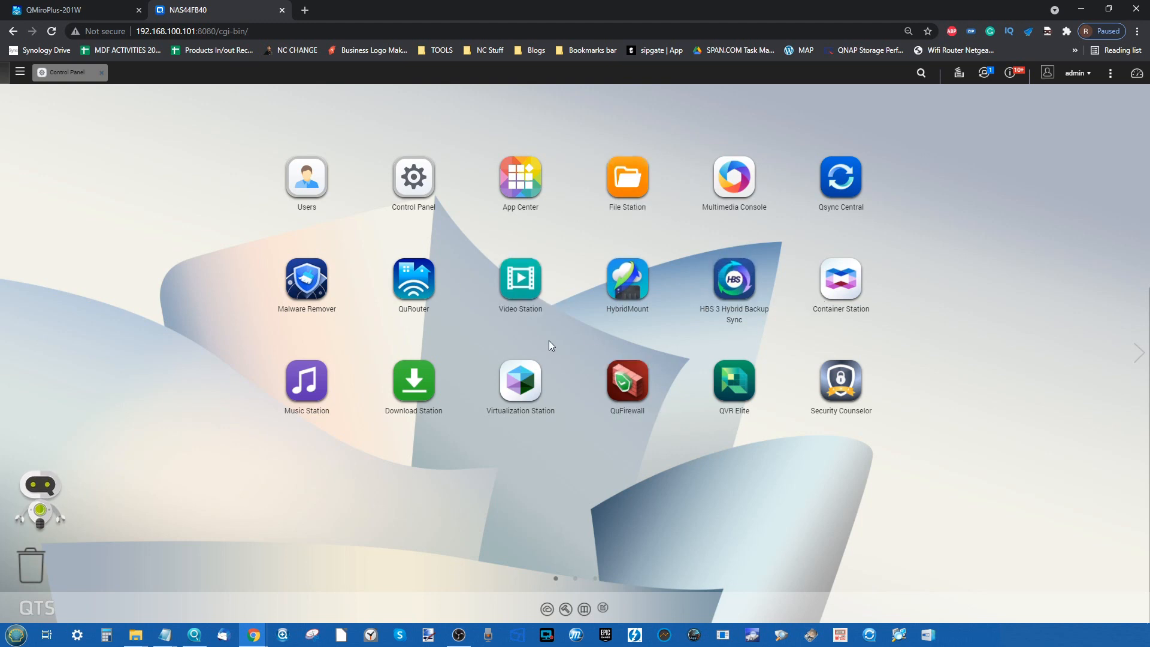
Enlarge the router dashboard and look over the discovered devices in Qfinder Pro, selecting QMPE16-node2
left_click(79, 6)
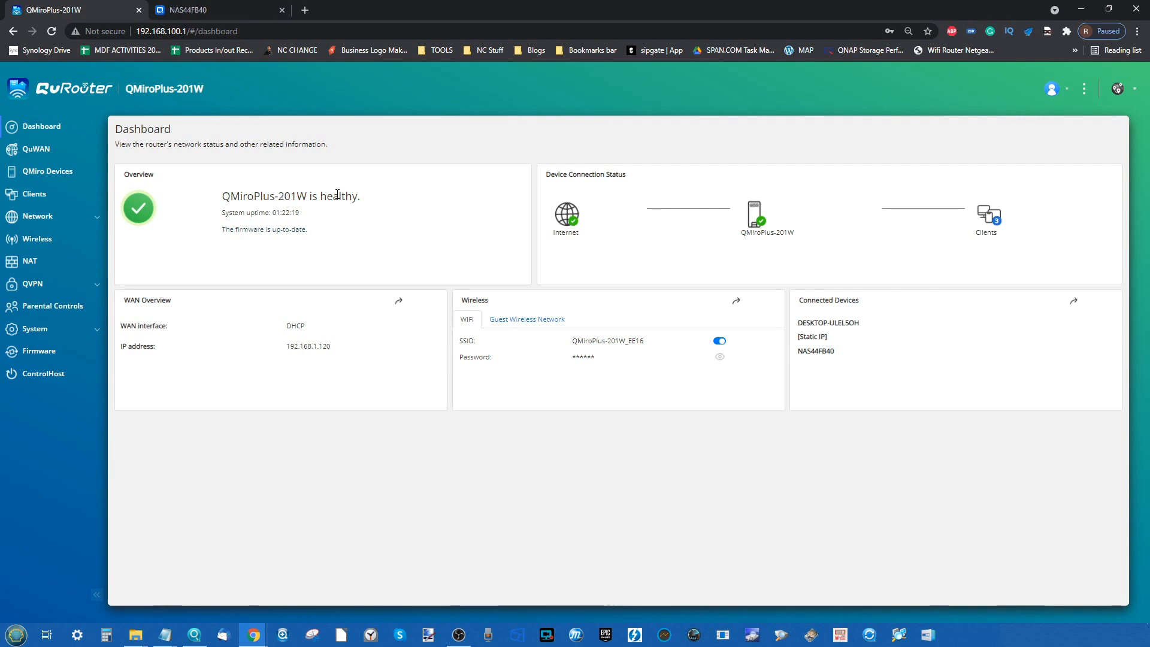
key("ctrl+plus")
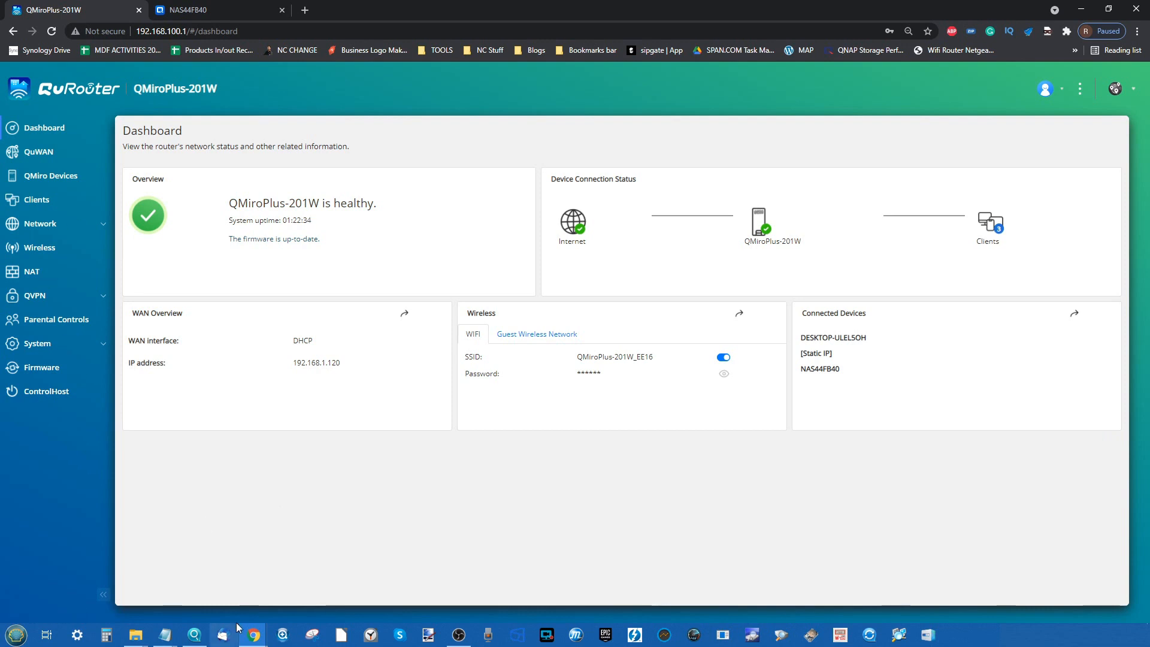
left_click(194, 634)
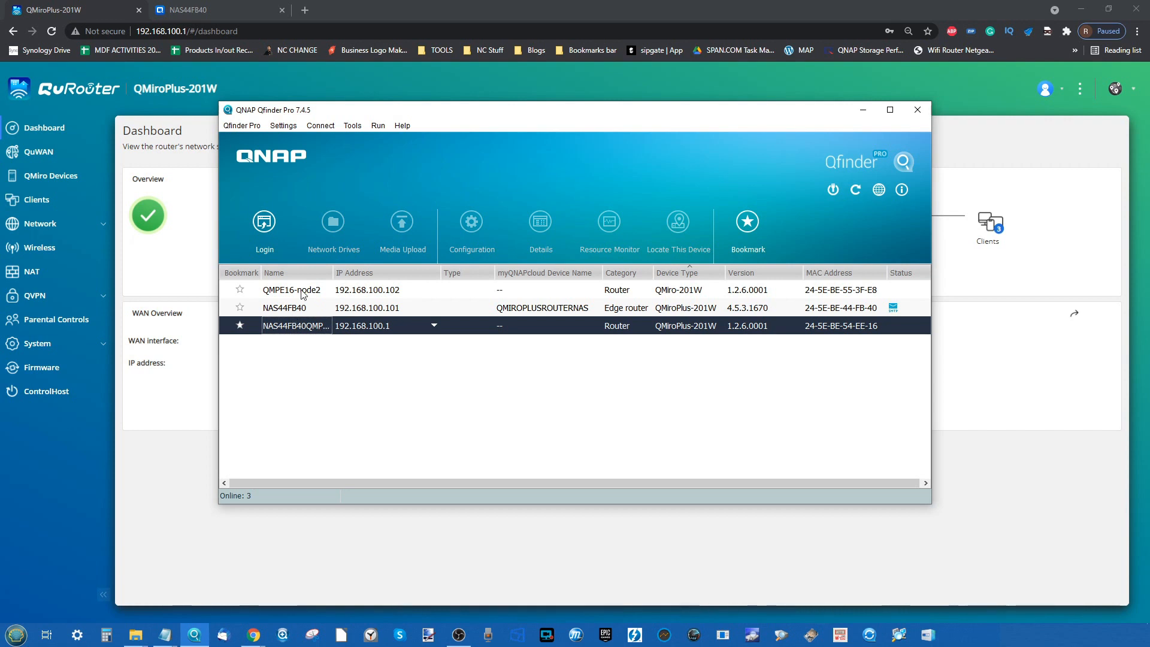
left_click(323, 290)
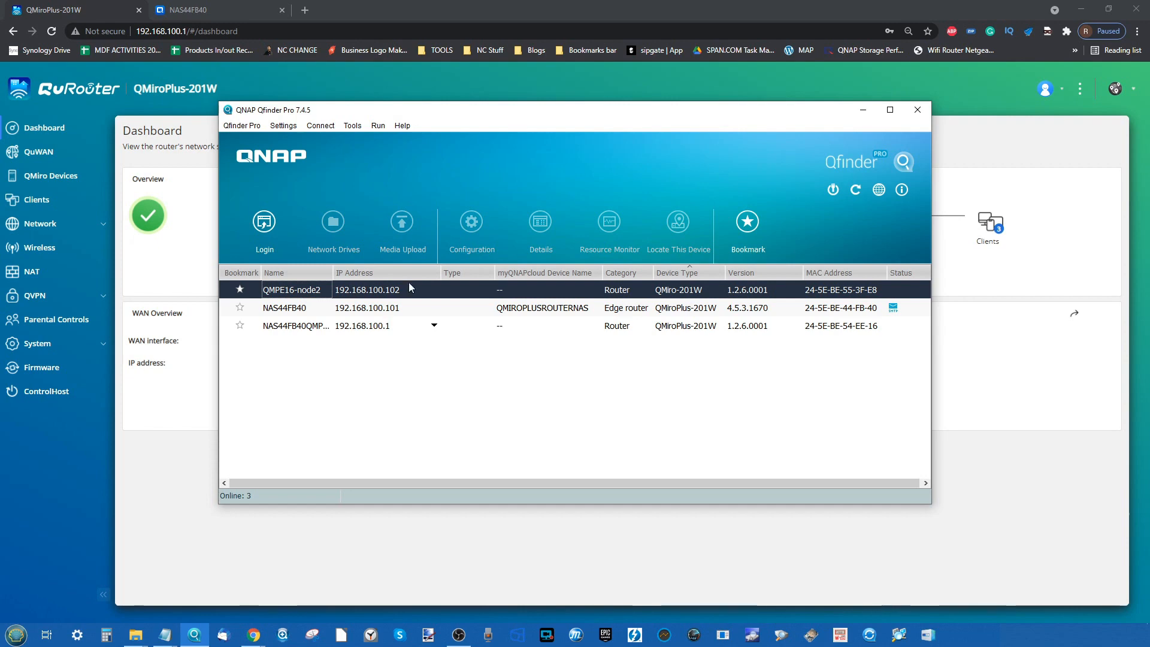
left_click(863, 109)
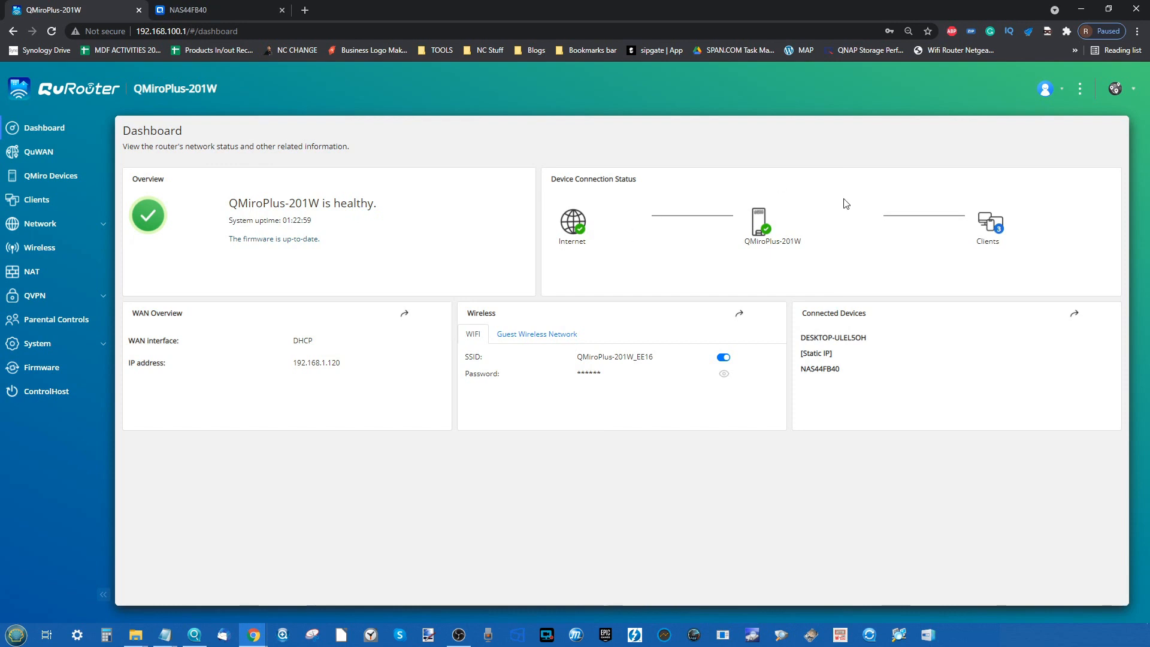
Inspect the router's client list, including the first desktop's client information and the blocked list, and return to the dashboard
left_click(991, 223)
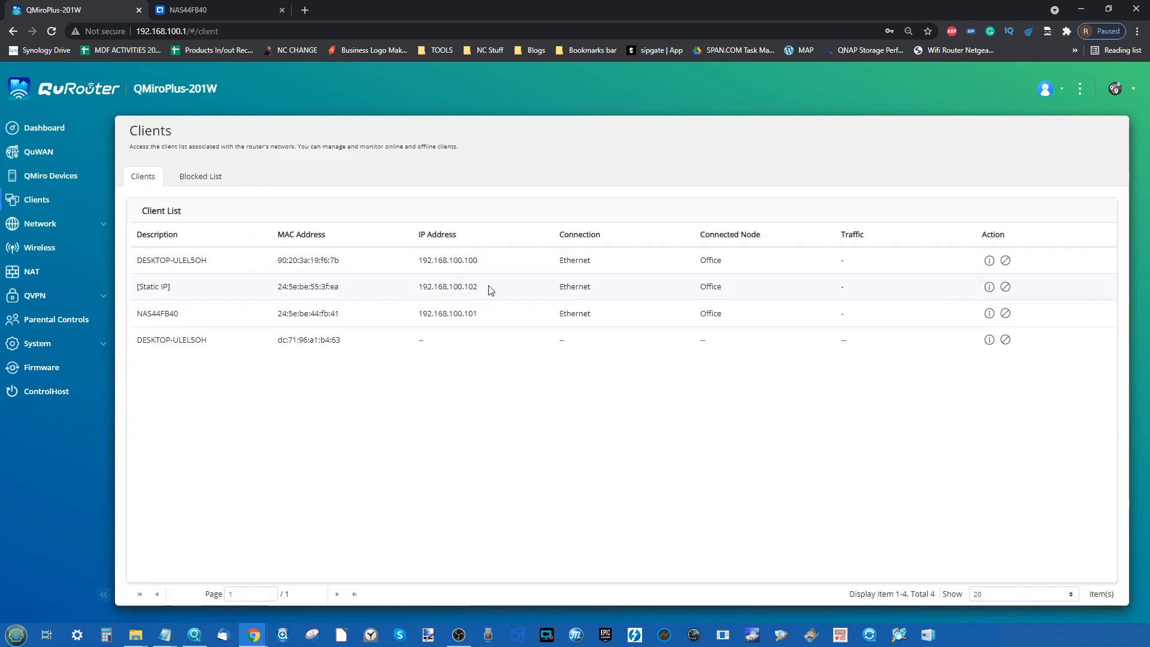
left_click(989, 261)
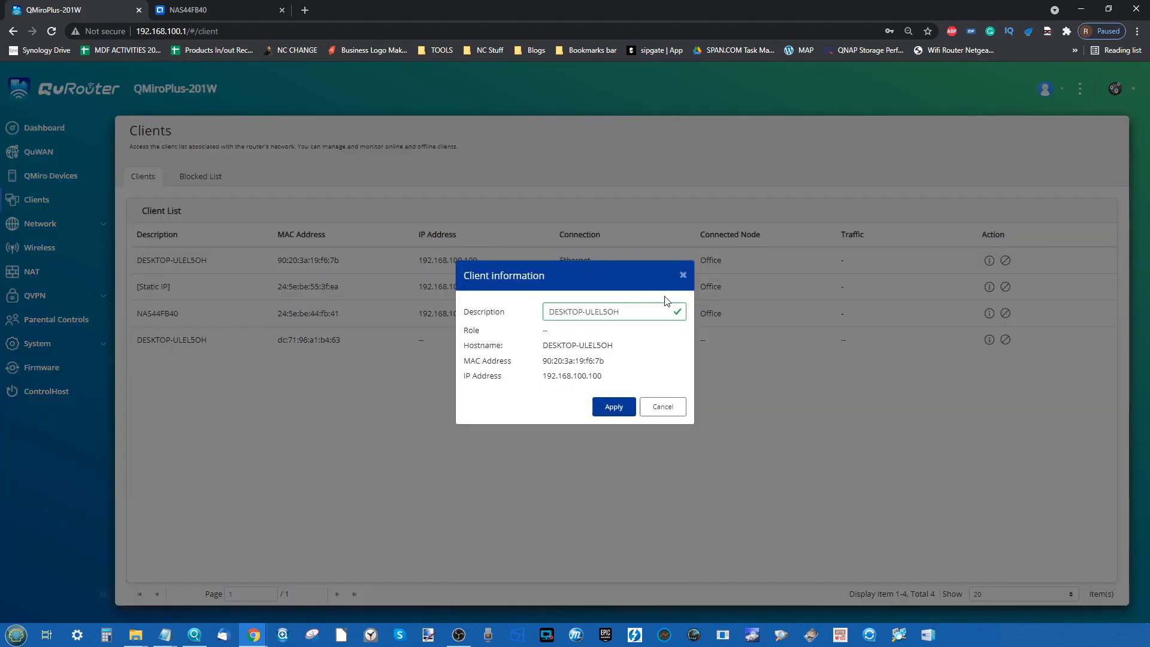
left_click(684, 275)
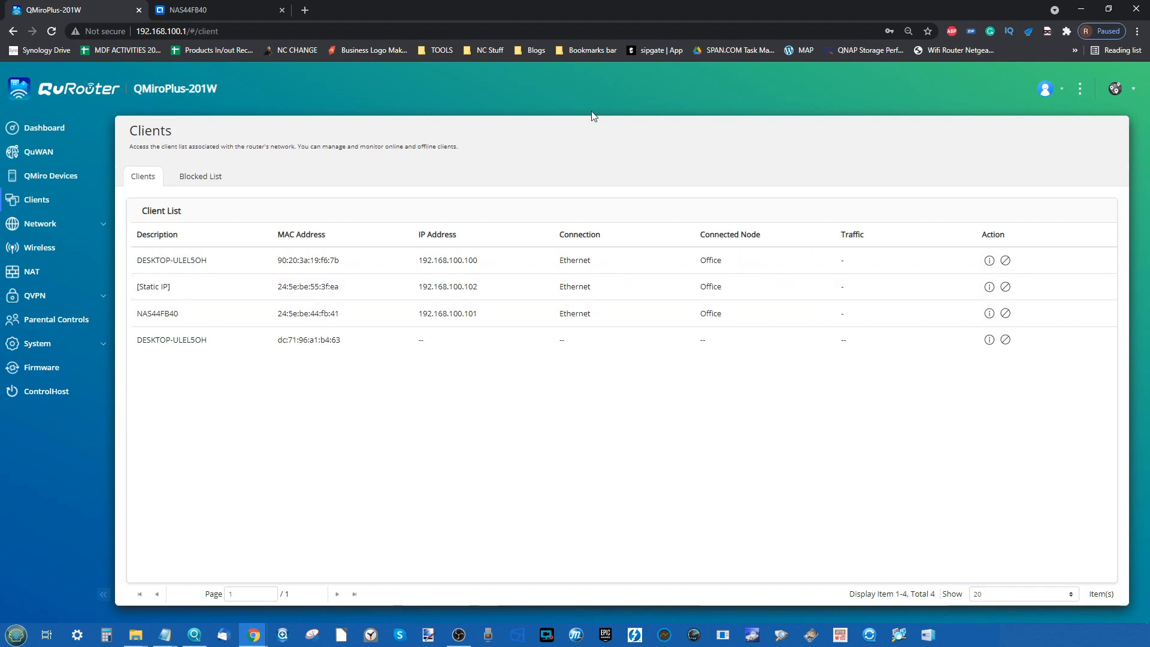
left_click(191, 177)
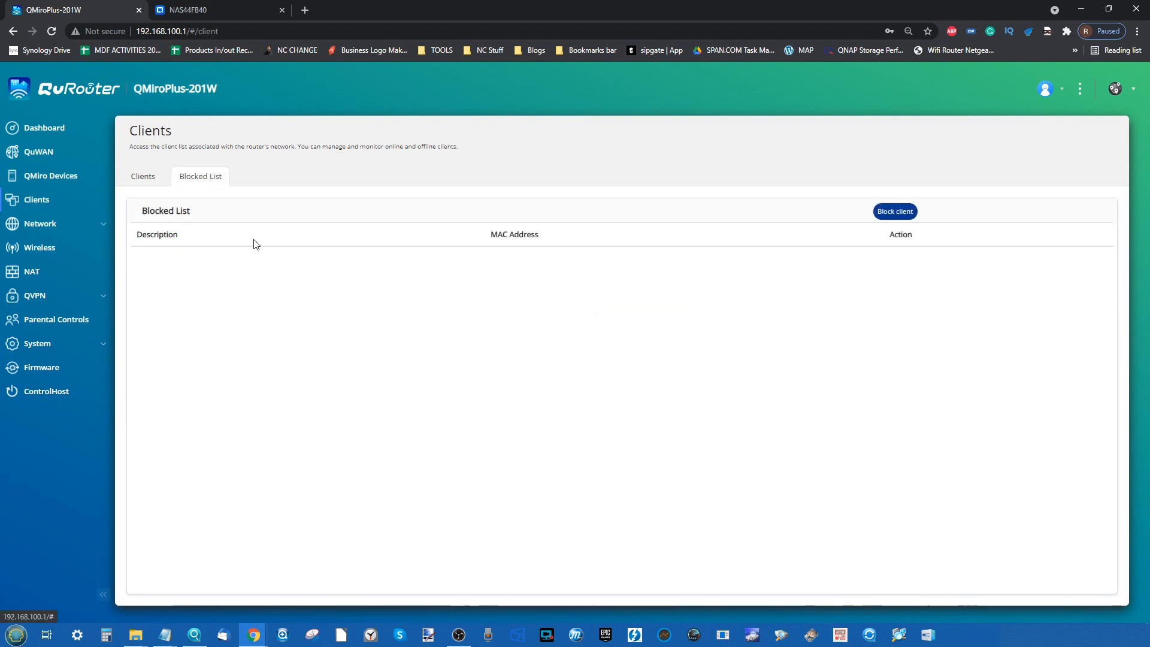
left_click(143, 178)
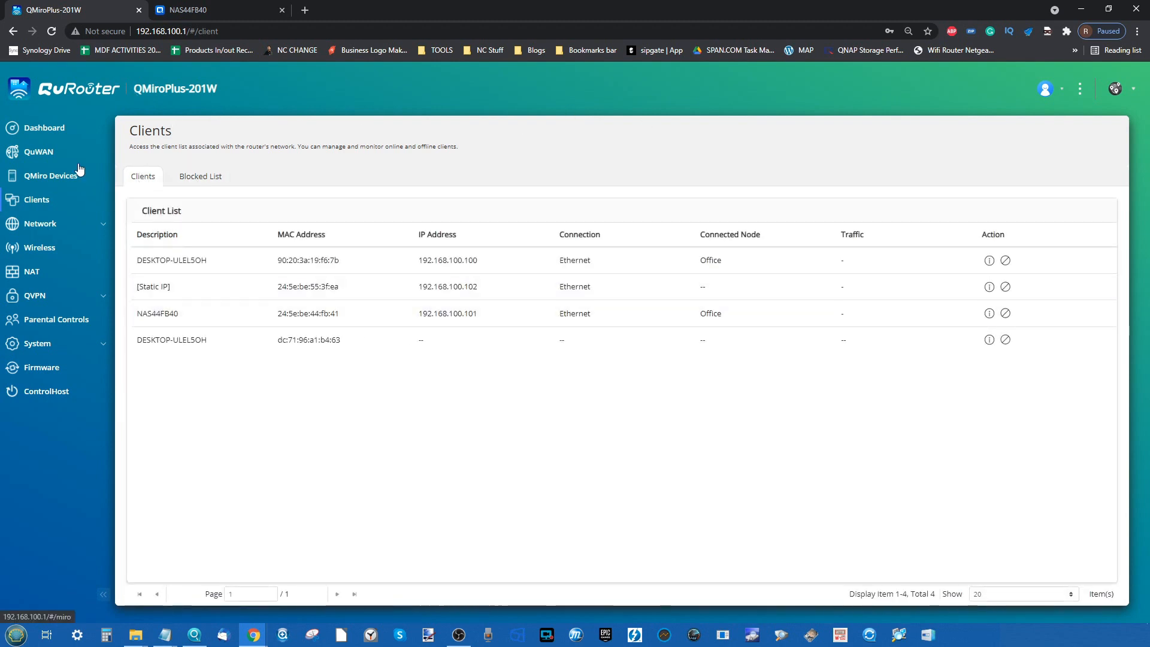
left_click(63, 133)
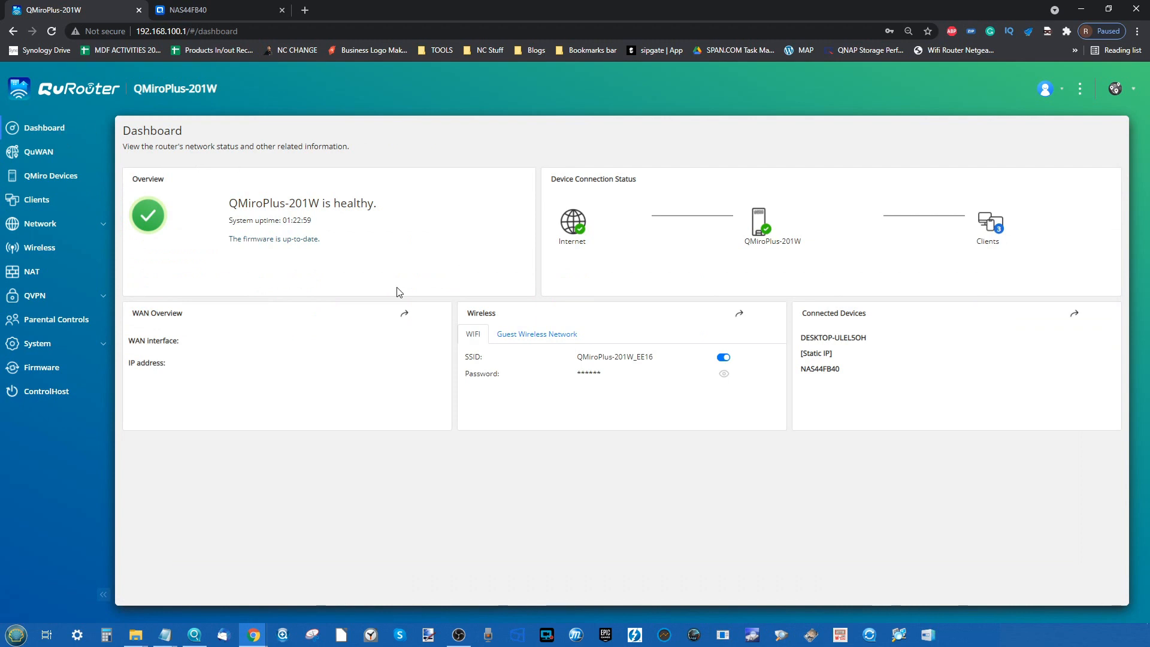
View the router's QuWAN page and return to the dashboard
left_click(46, 158)
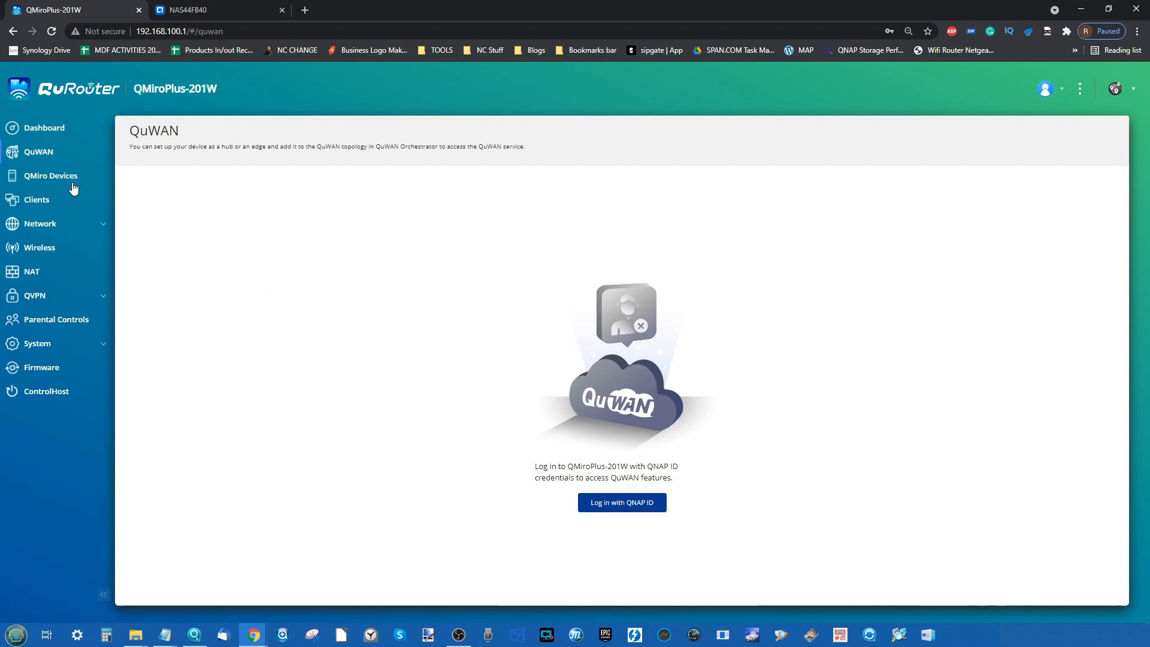
left_click(38, 128)
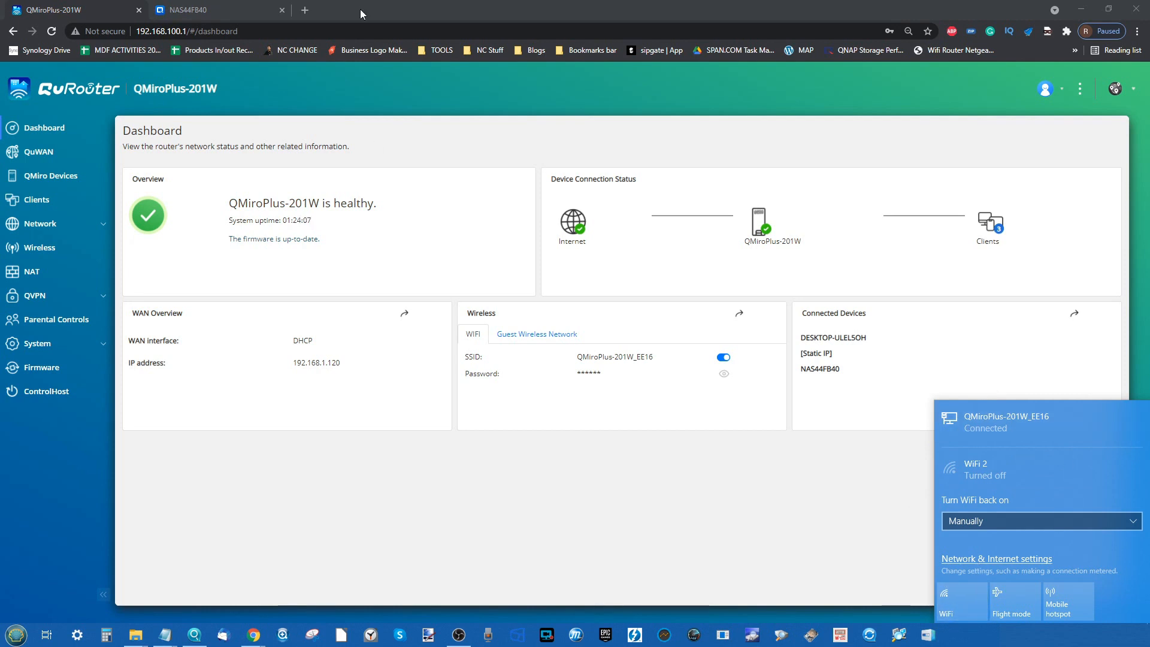
left_click(268, 7)
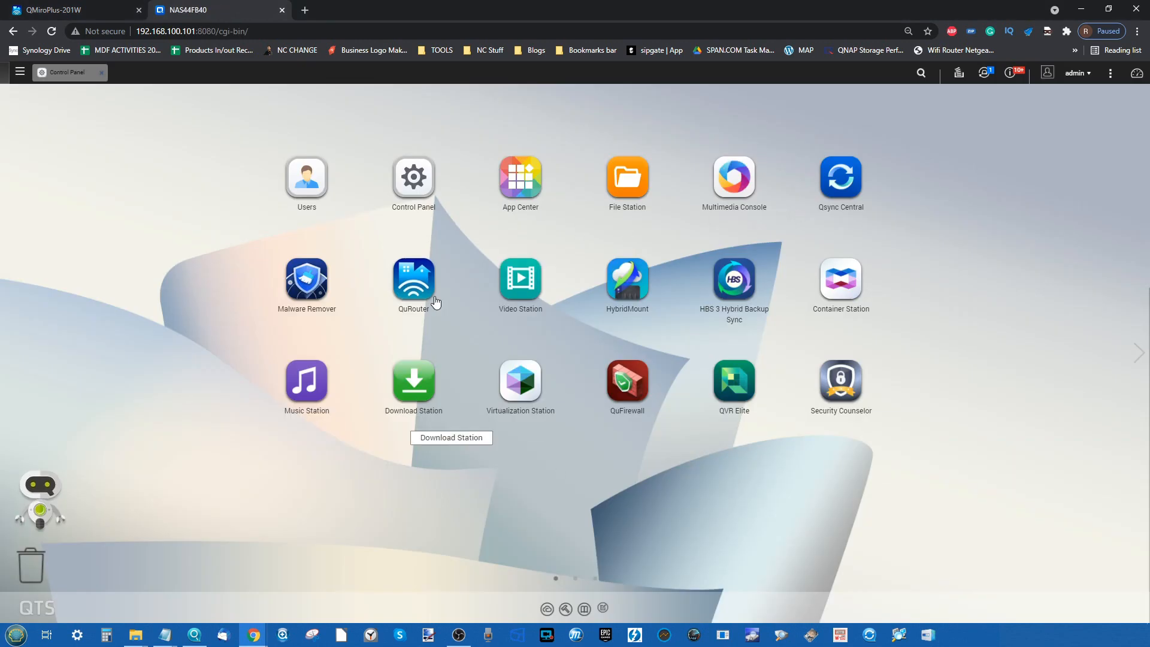
left_click(111, 11)
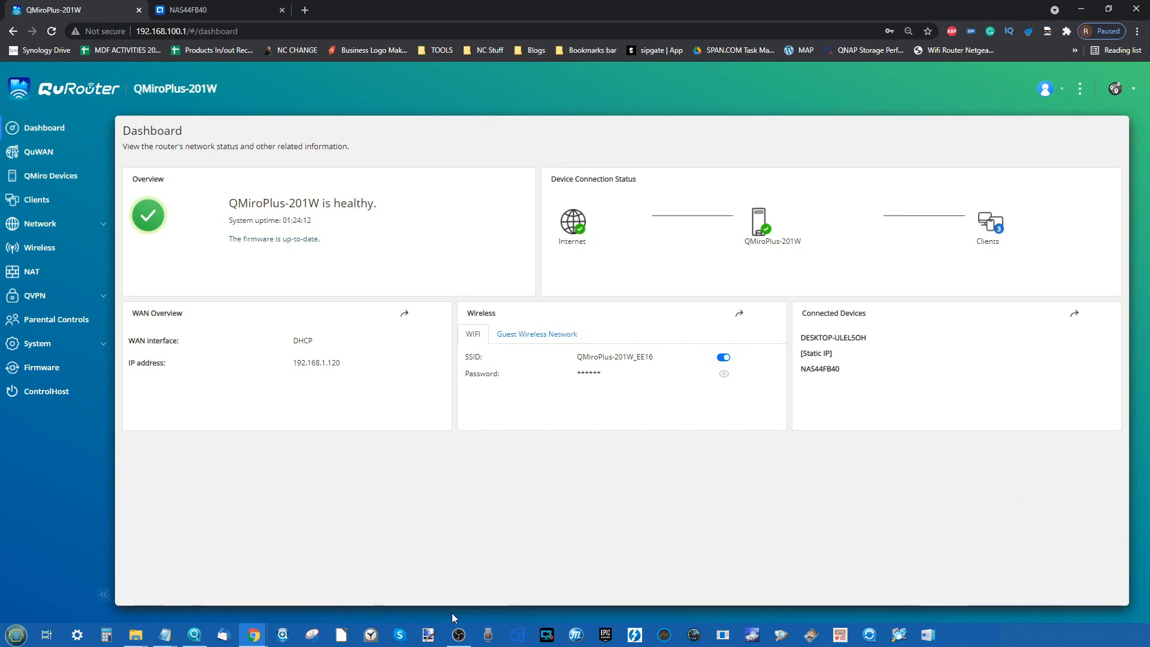
left_click(458, 635)
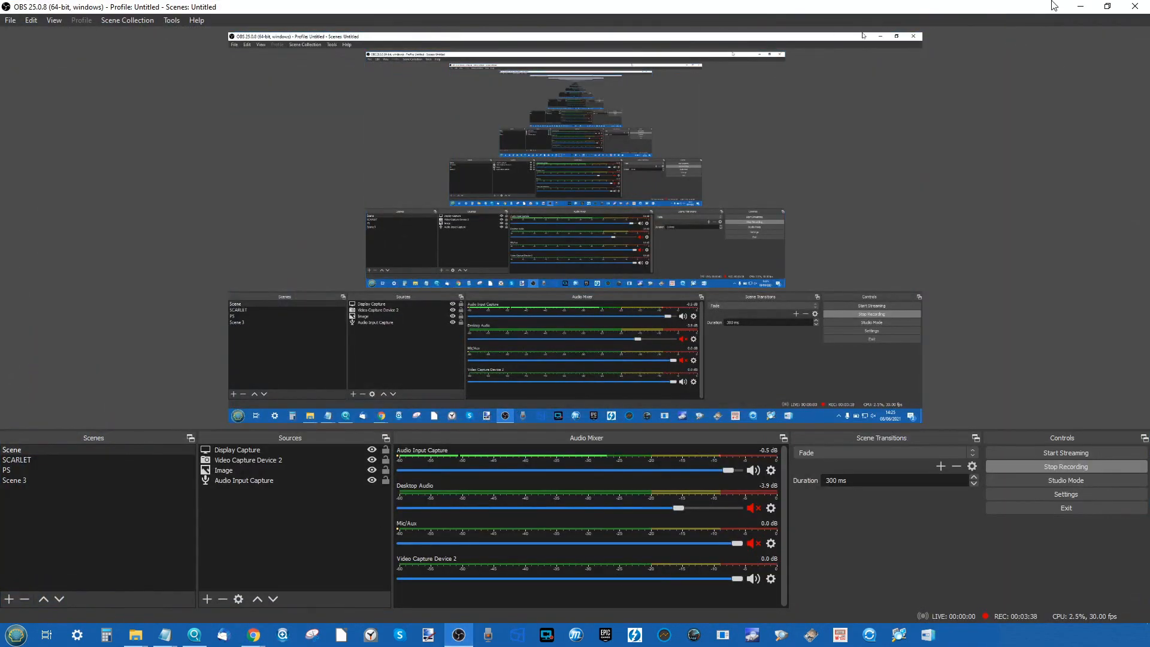
left_click(1081, 7)
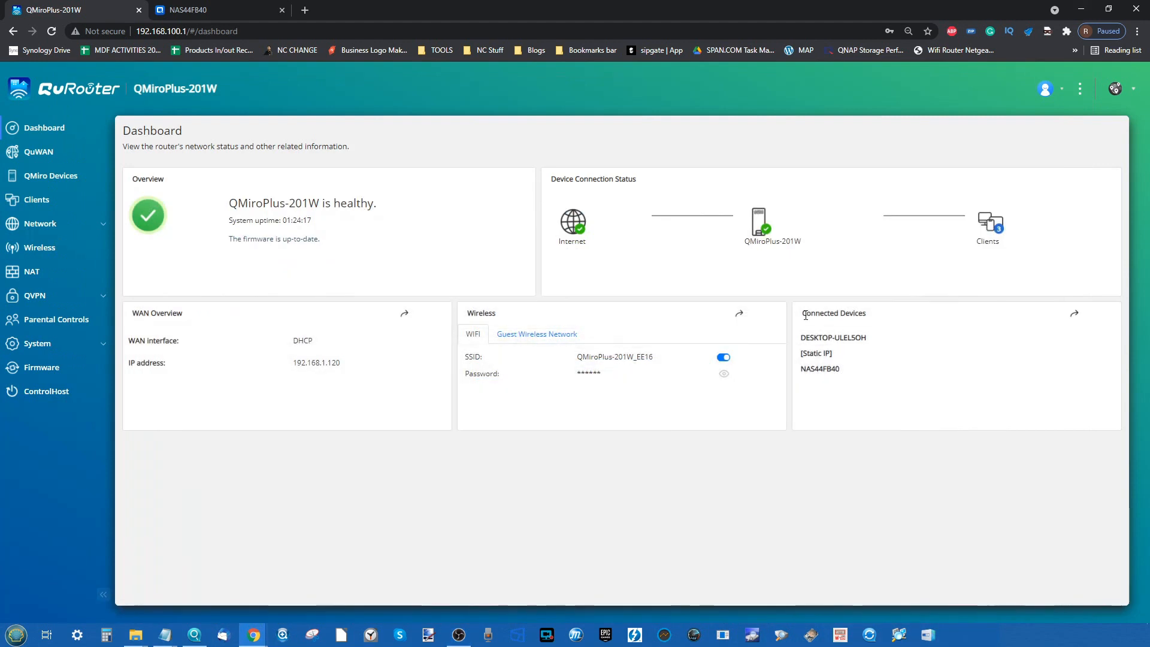
Show the guest wireless network's details in the dashboard's Wireless overview
left_click(575, 335)
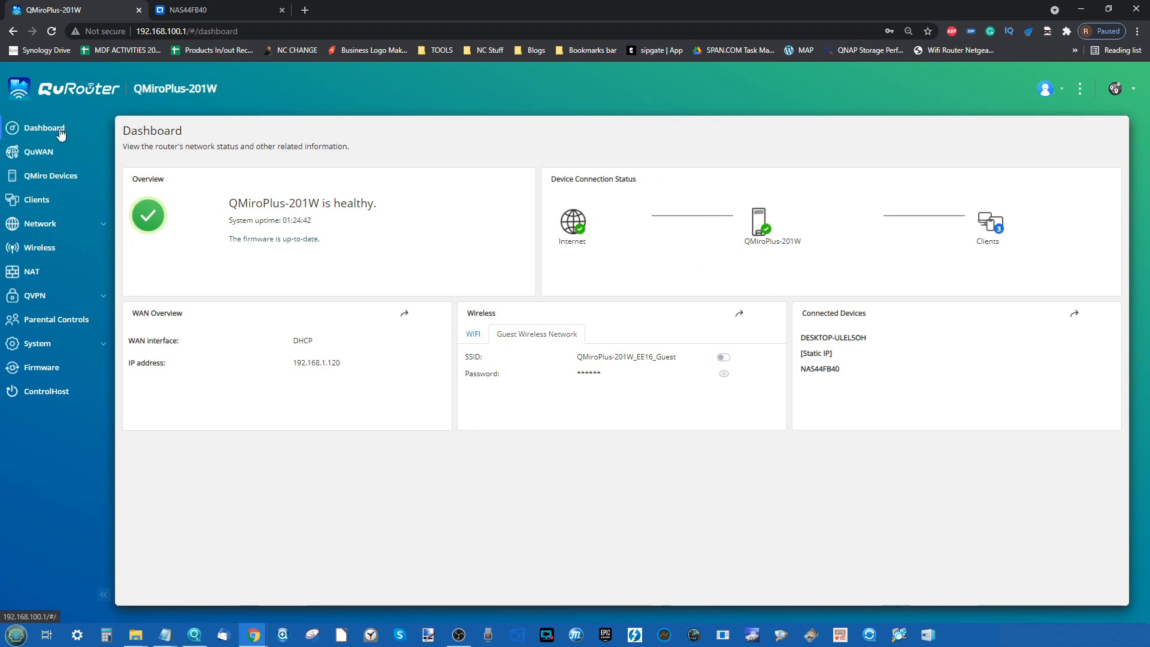
Review the QMiro device list, checking for nodes to add to the mesh and viewing the Corridor node's settings
left_click(35, 177)
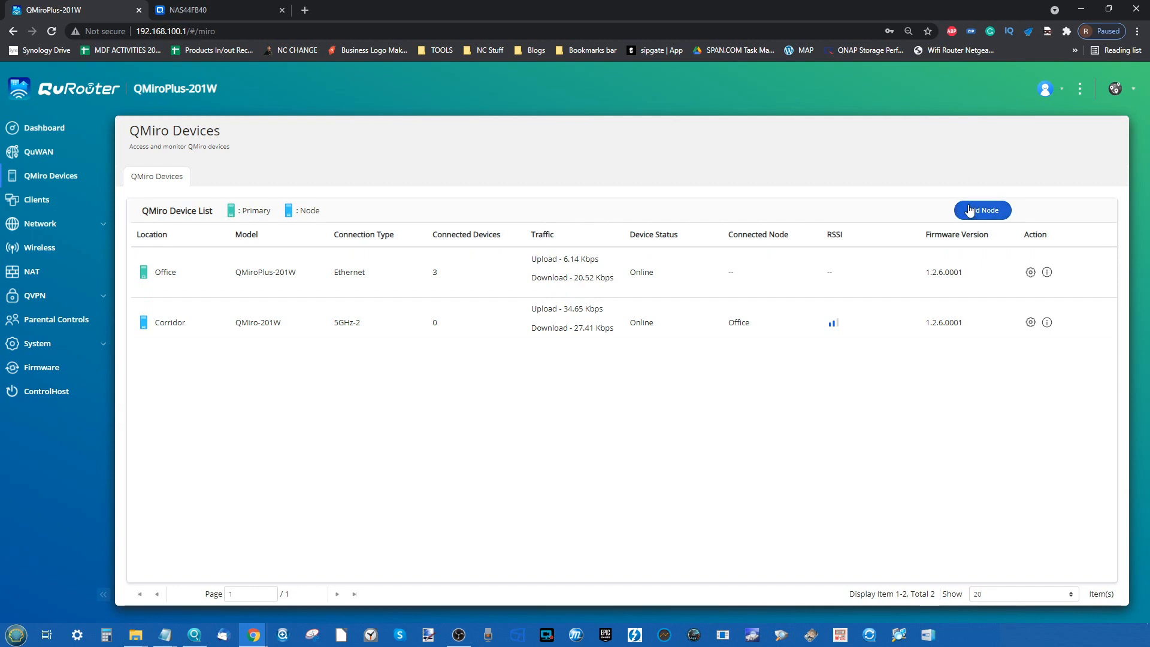
left_click(997, 219)
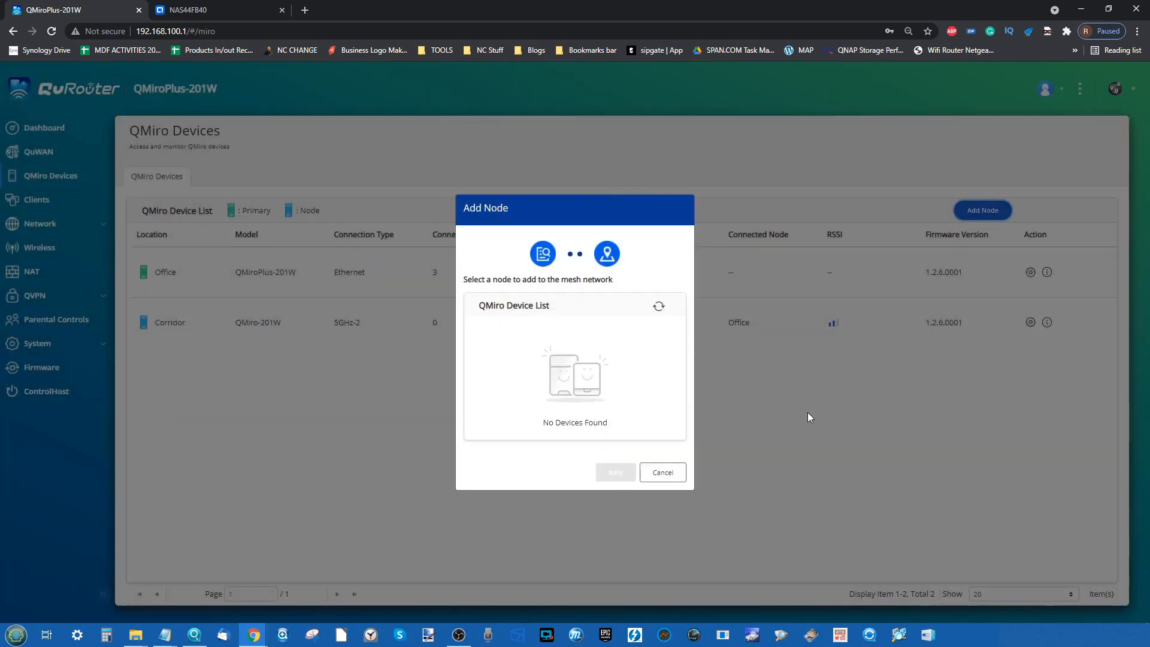
left_click(678, 474)
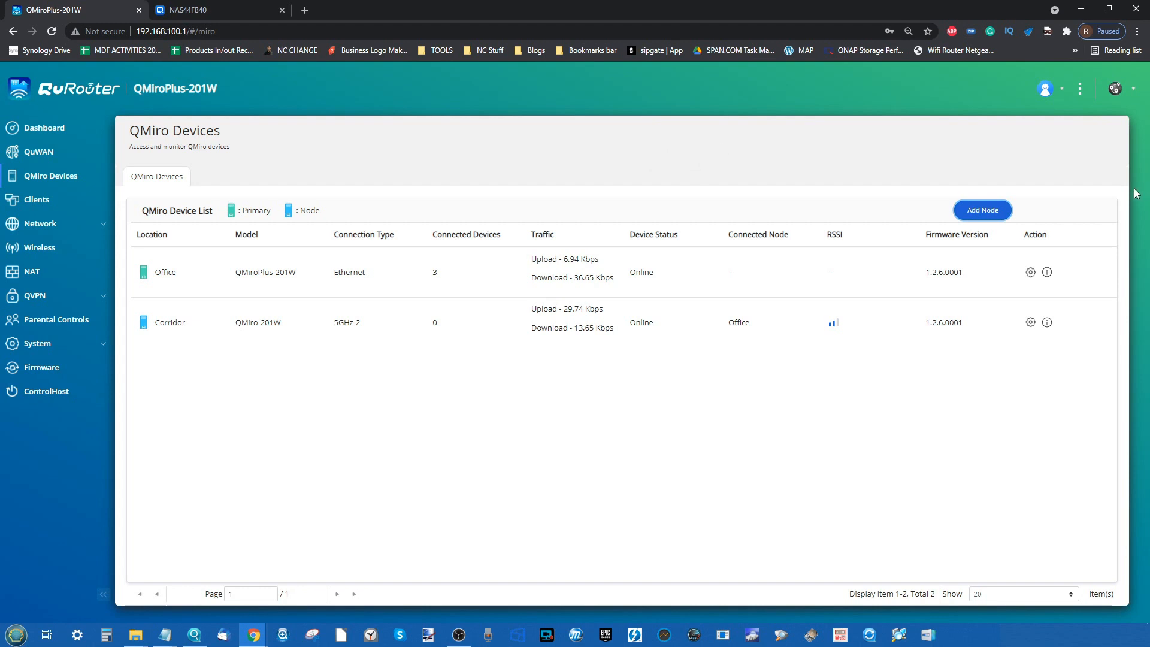
left_click(1029, 323)
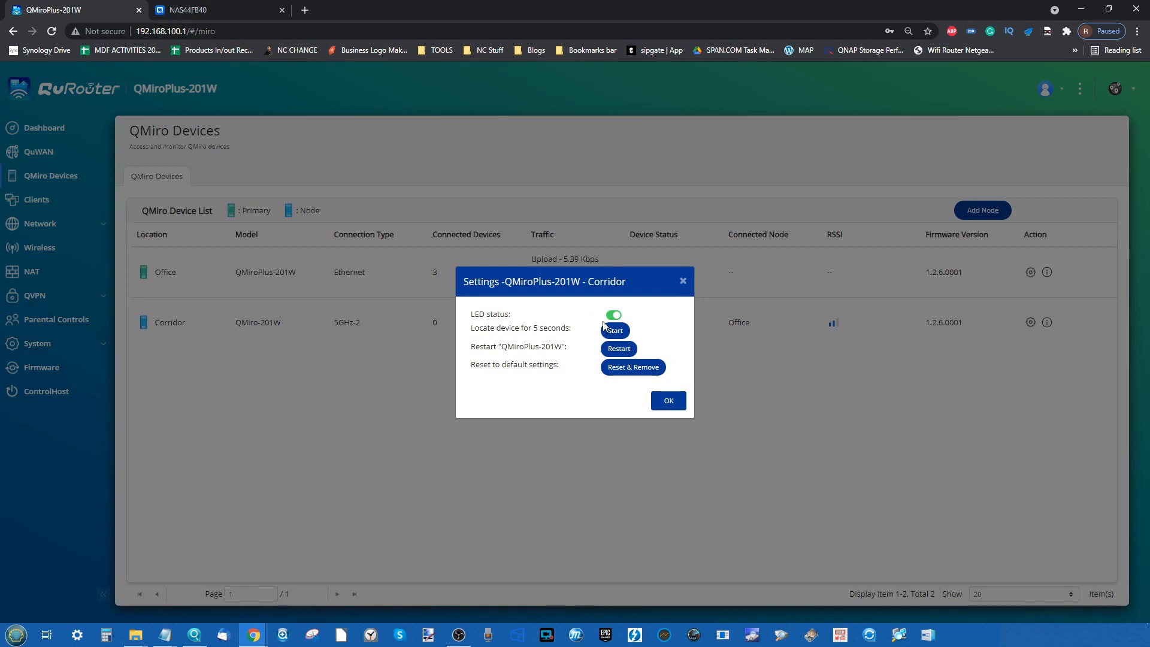
left_click(683, 282)
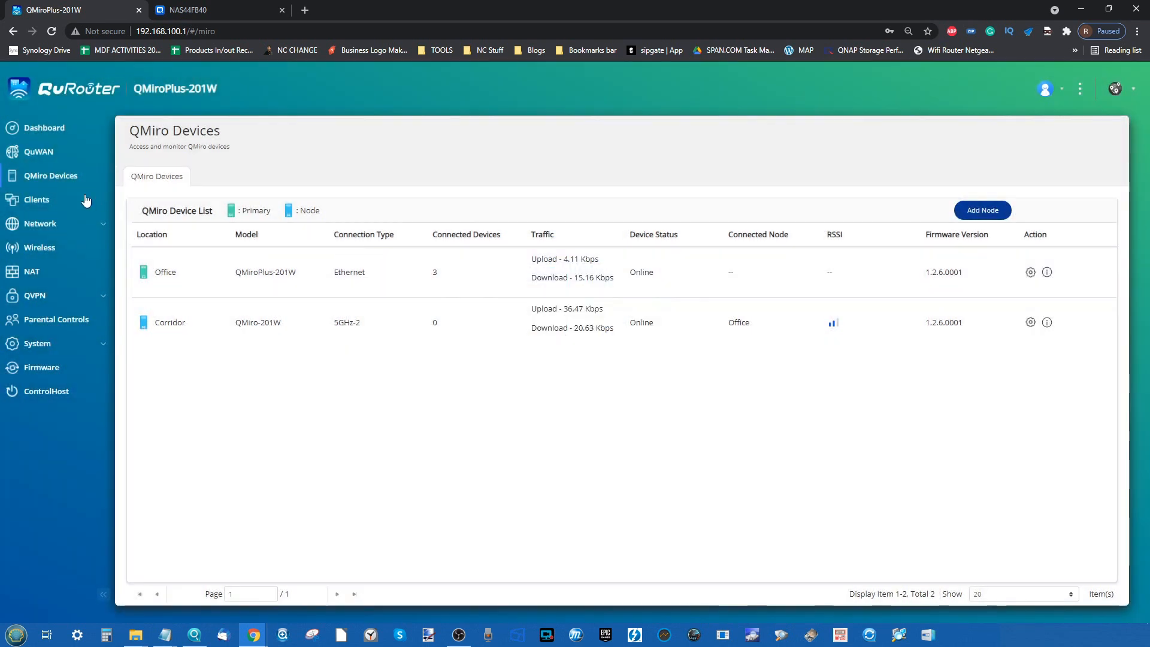
Examine the router's WAN settings, including the available WAN interface types and the MTU field
left_click(50, 198)
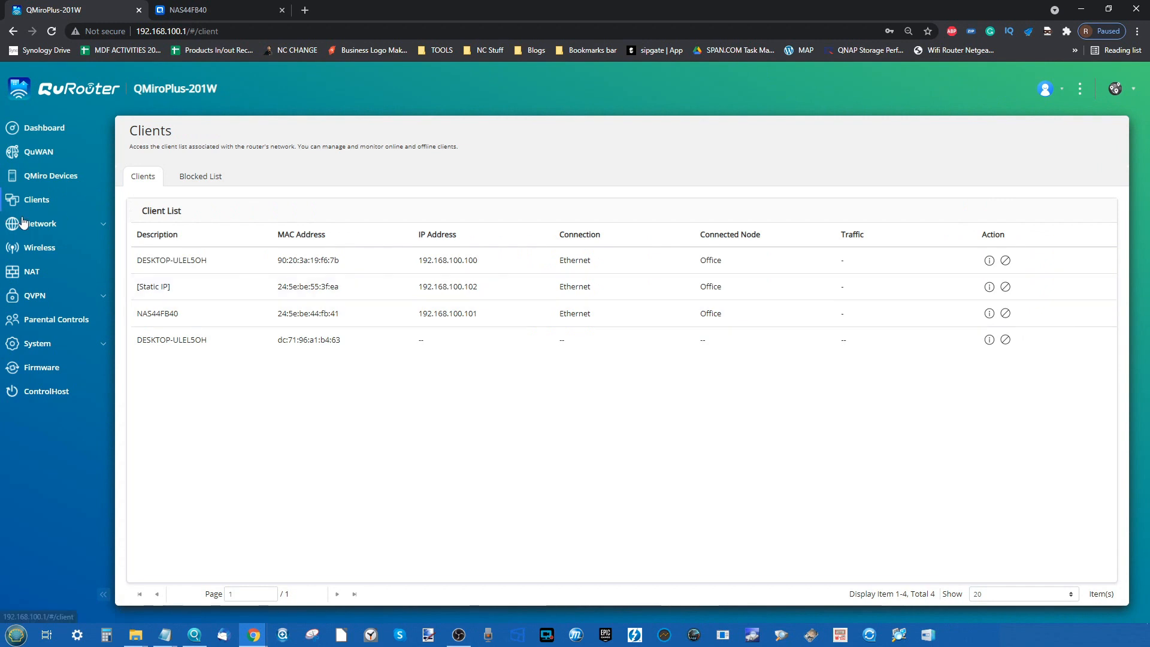
left_click(53, 226)
left_click(50, 255)
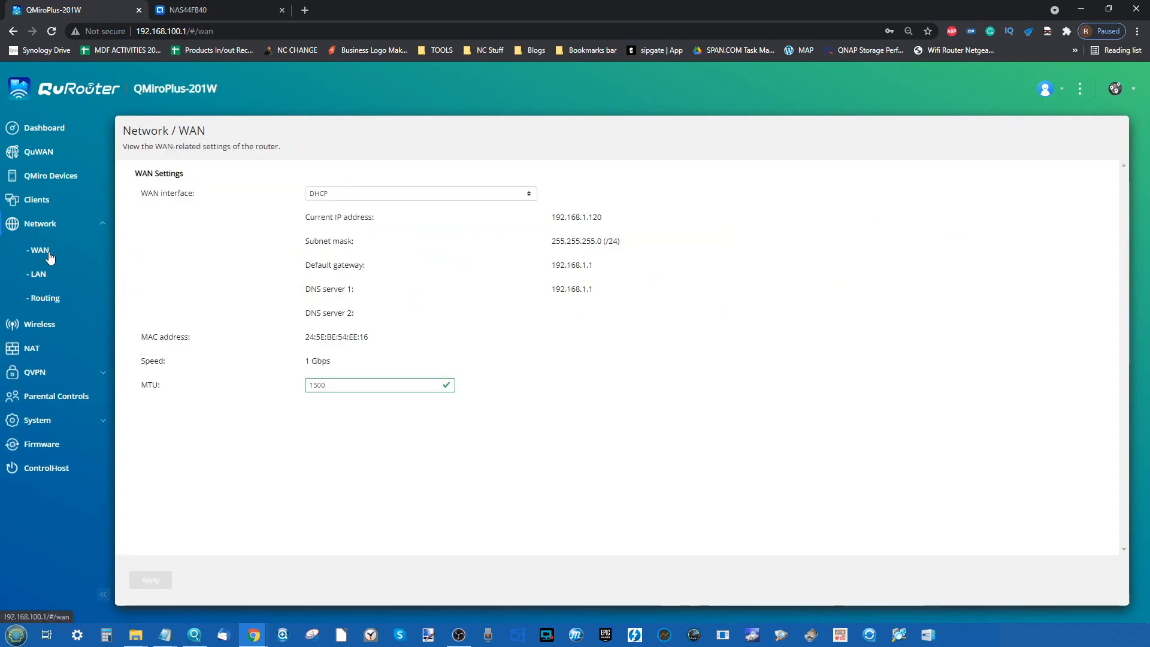
left_click(336, 199)
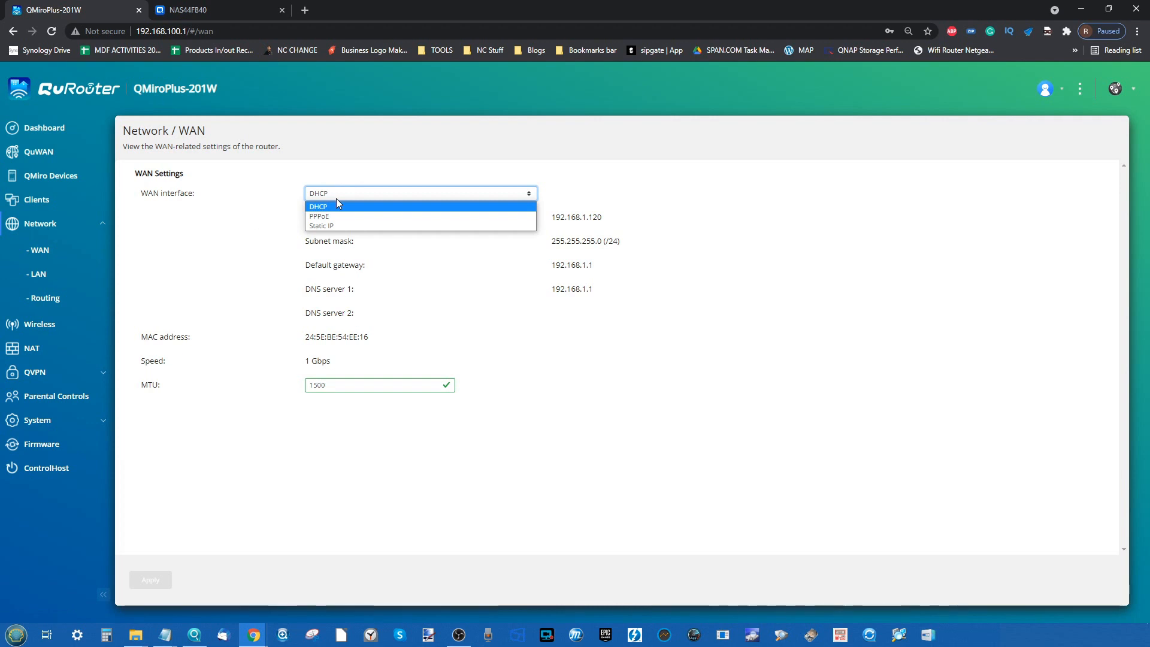
key("Down")
key("Down")
left_click(645, 355)
left_click(428, 386)
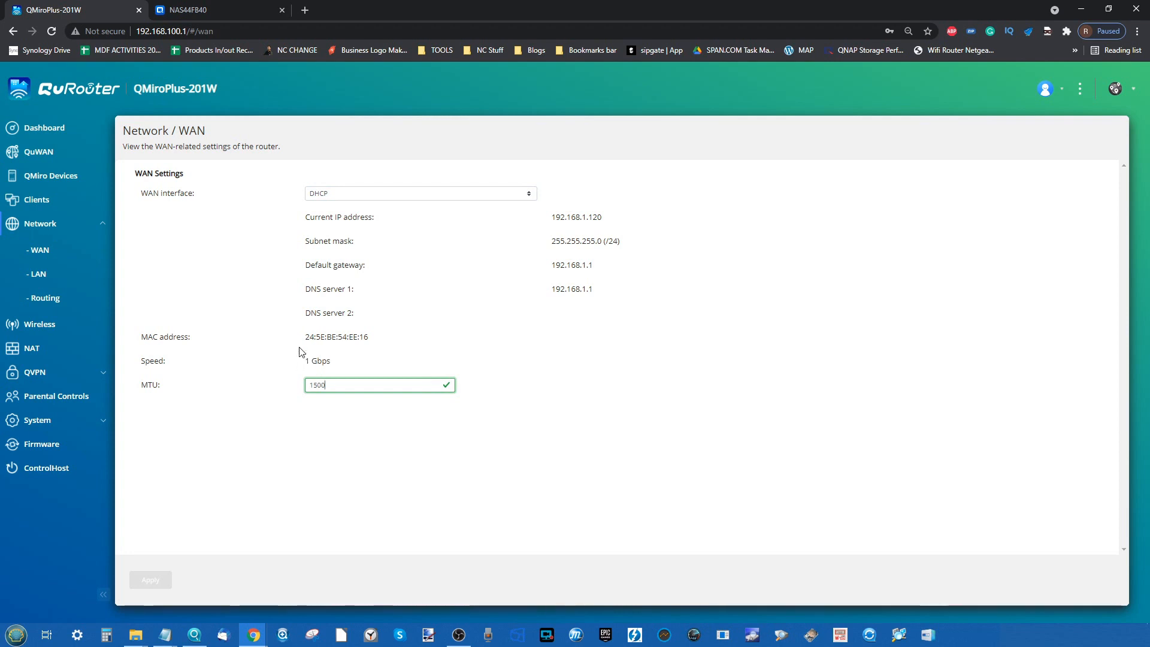
Examine the router's LAN settings, routing table and static route page
left_click(49, 273)
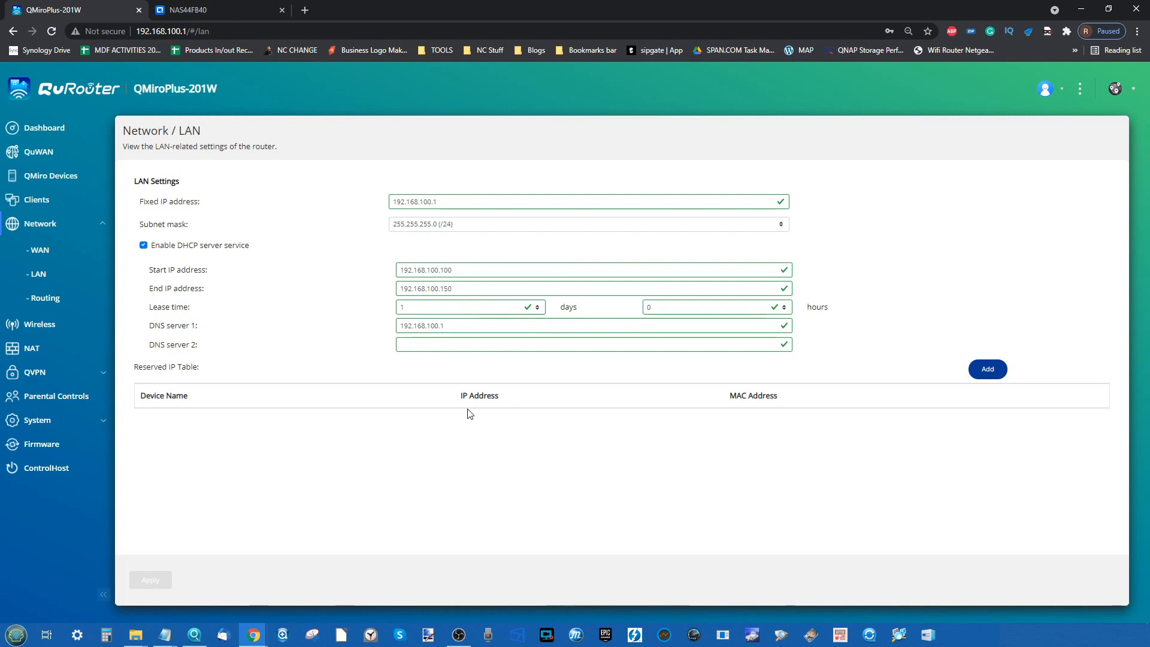
left_click(43, 299)
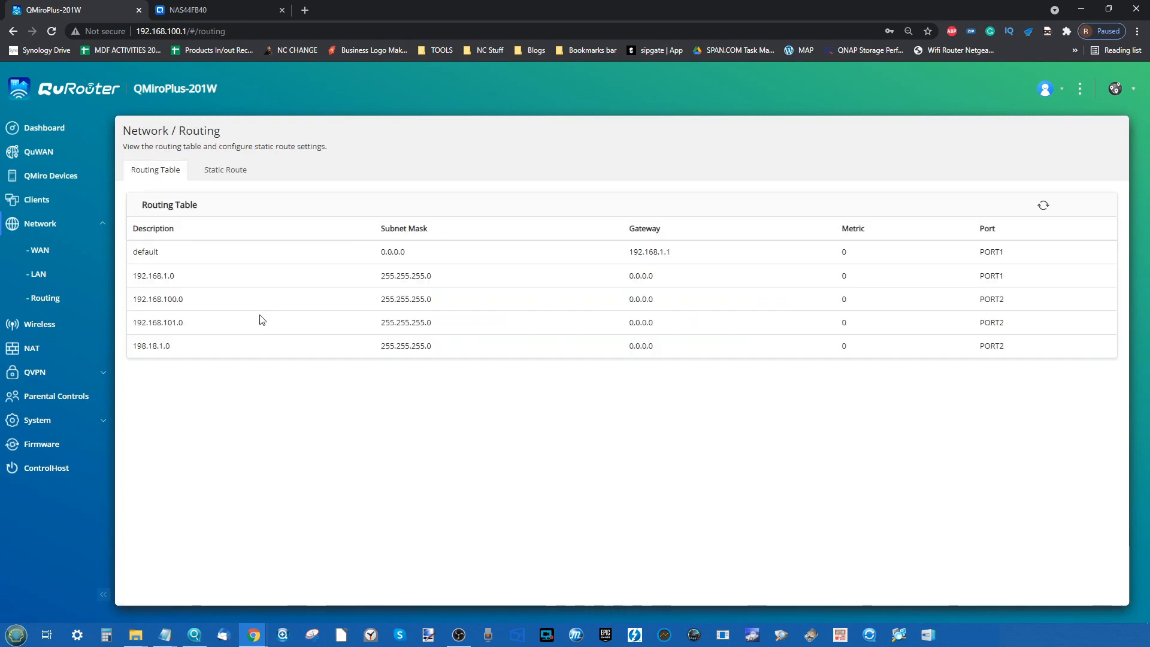
left_click(237, 172)
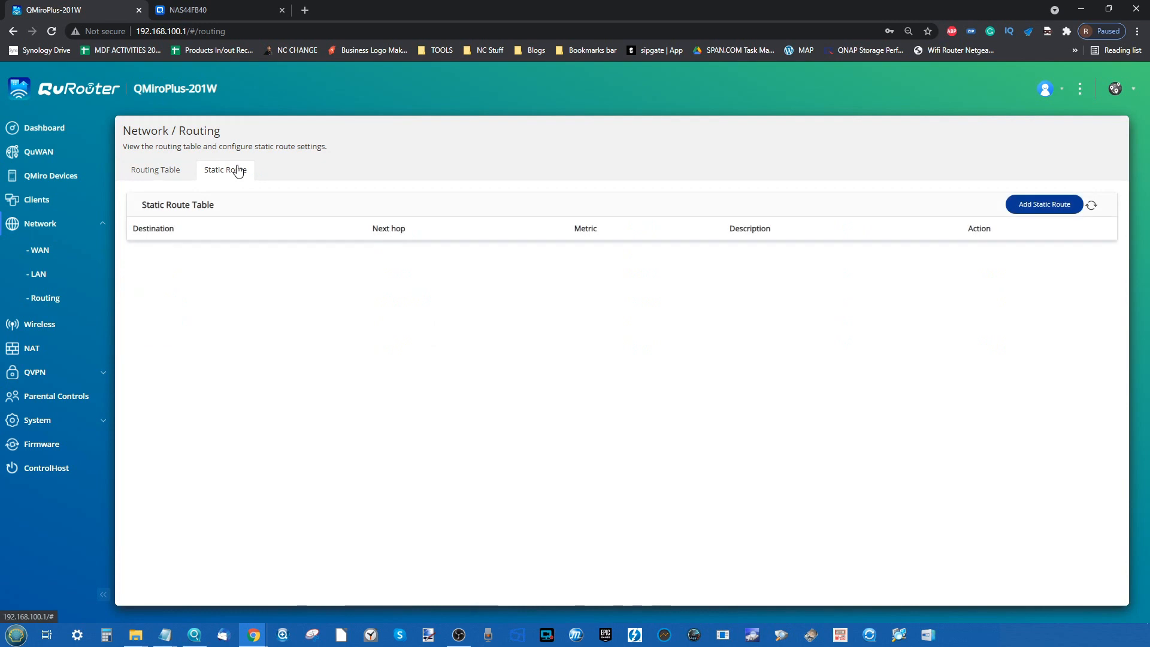
left_click(160, 173)
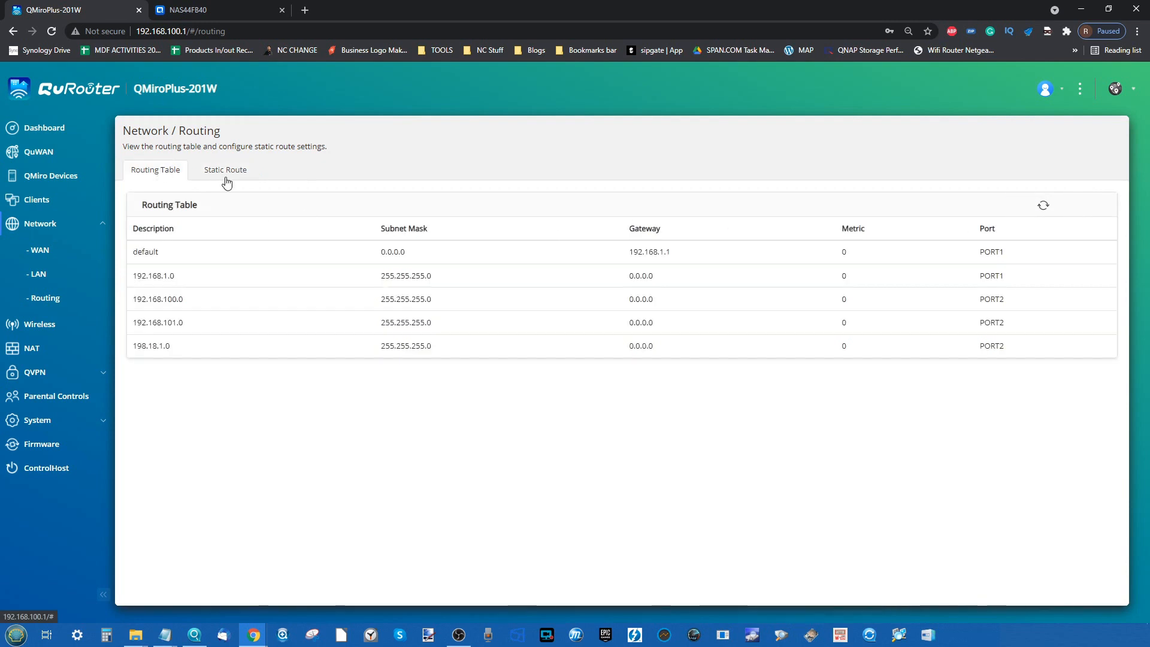
Open Network & Virtual Switch on the NAS, turn off its quick guide for future launches and set it to advanced mode
left_click(217, 6)
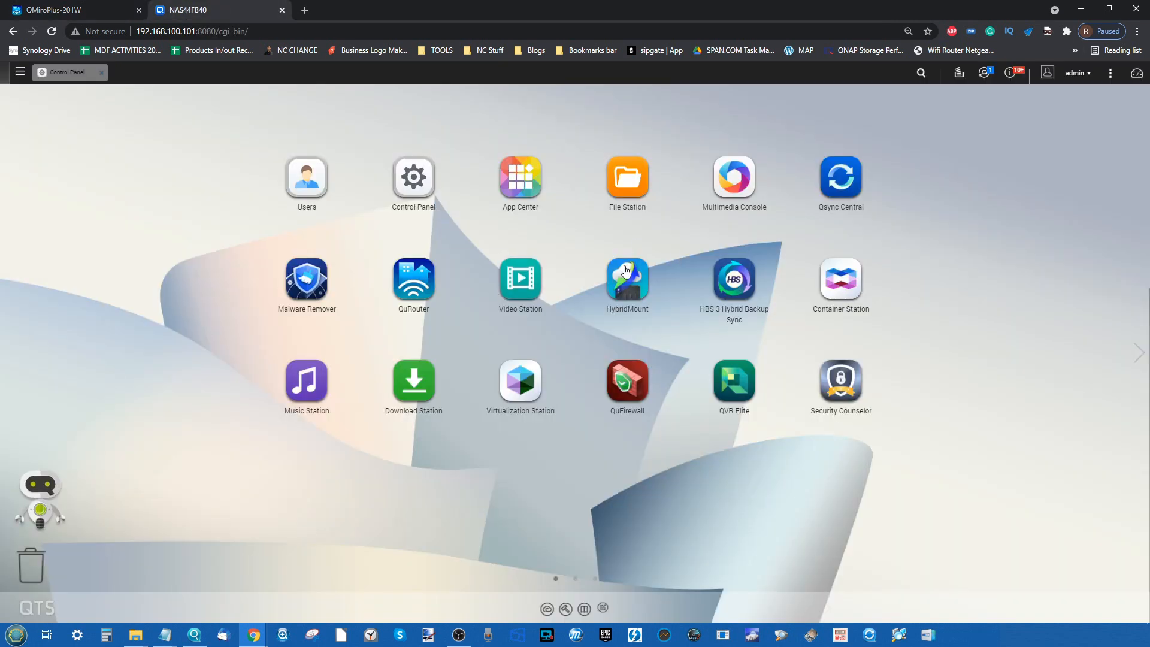
left_click(20, 72)
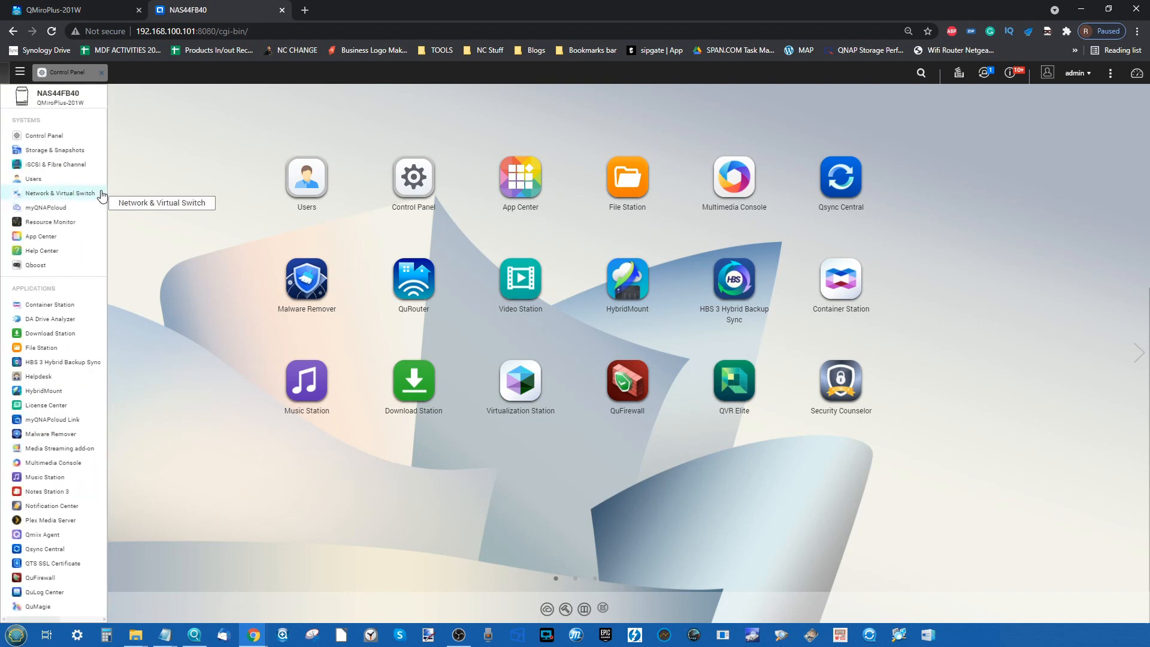
left_click(57, 193)
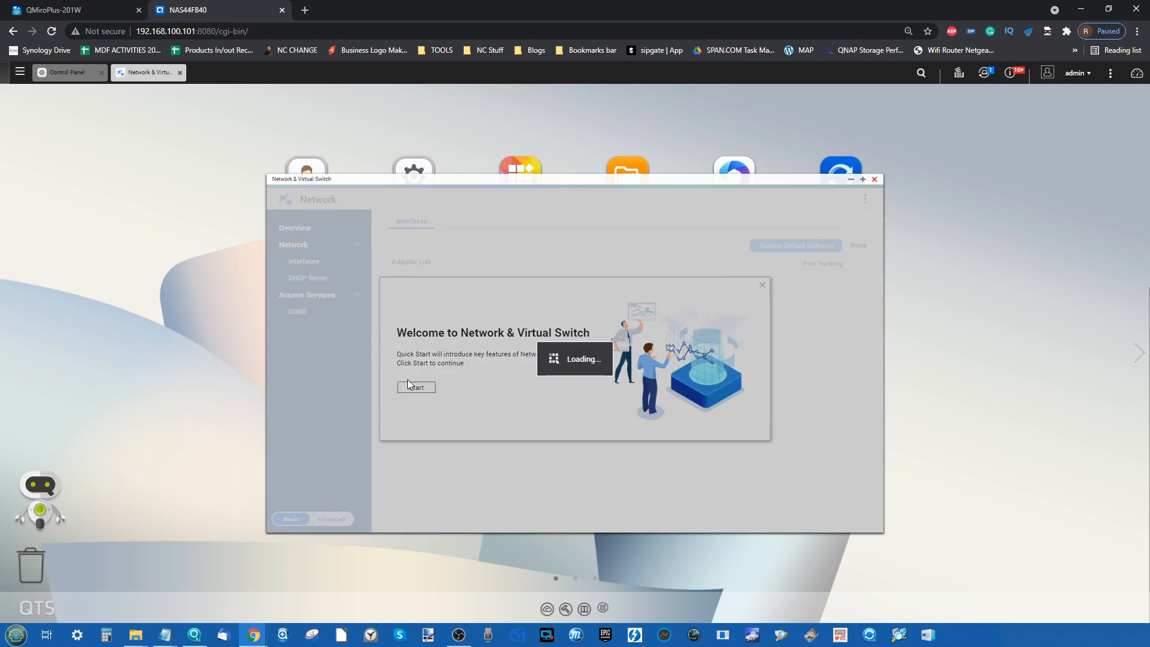
left_click(763, 285)
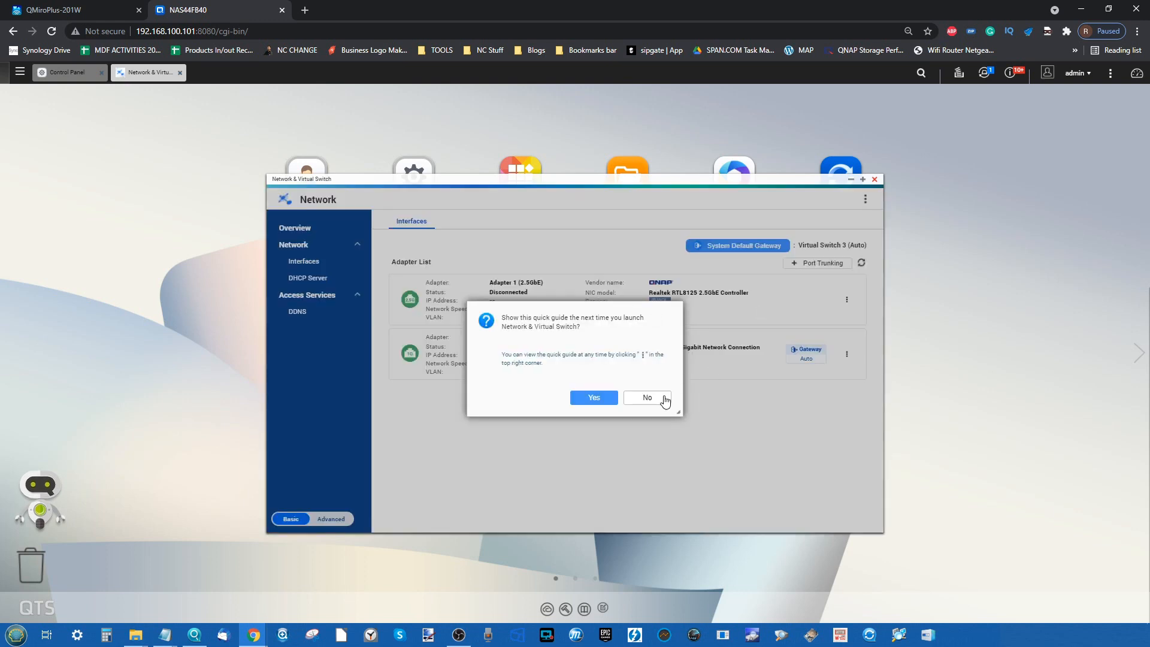
left_click(658, 397)
left_click(326, 524)
right_click(326, 526)
left_click(310, 502)
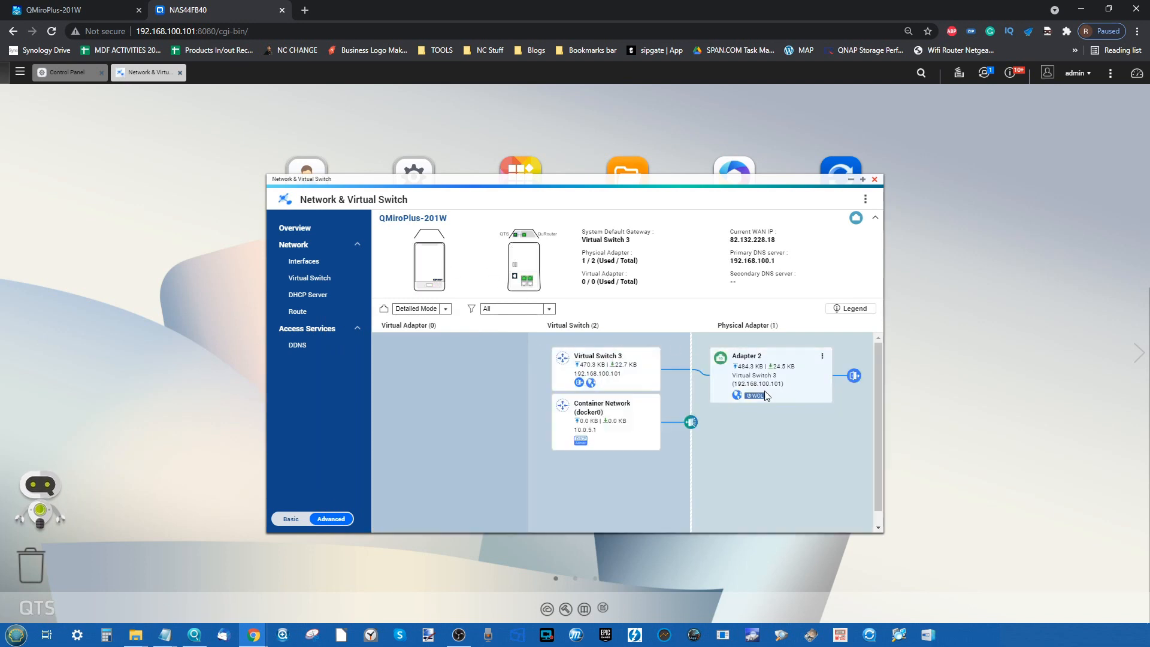
Locate QuRouter in the NAS's application list and return to the router's routing page
left_click(64, 7)
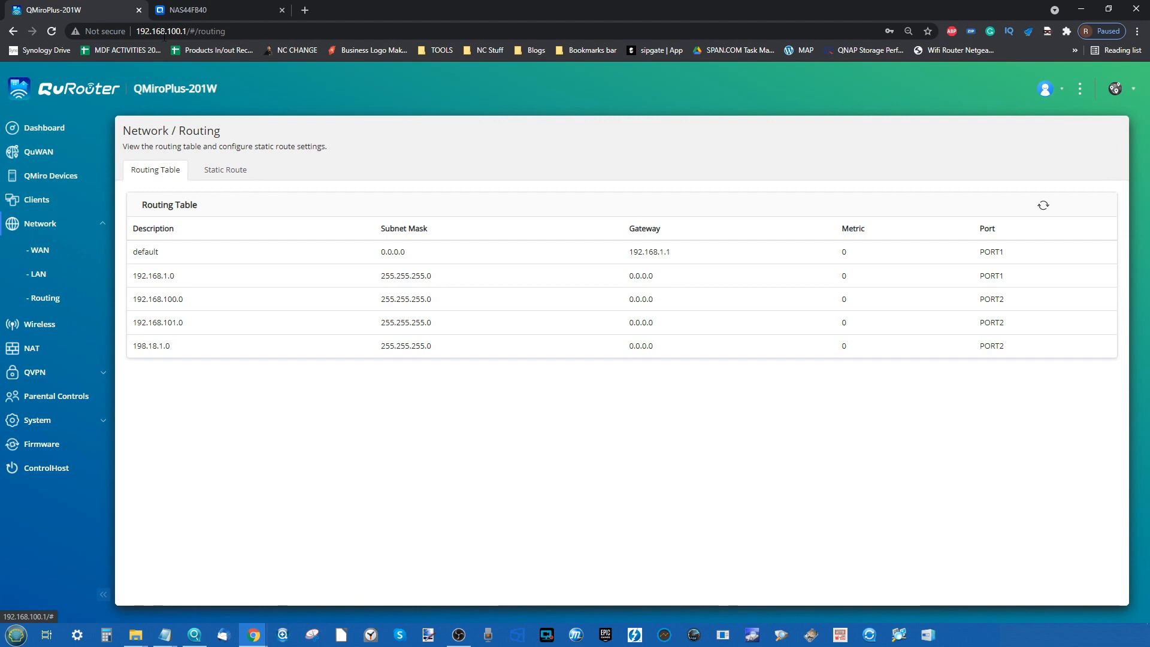
left_click(228, 10)
left_click(20, 73)
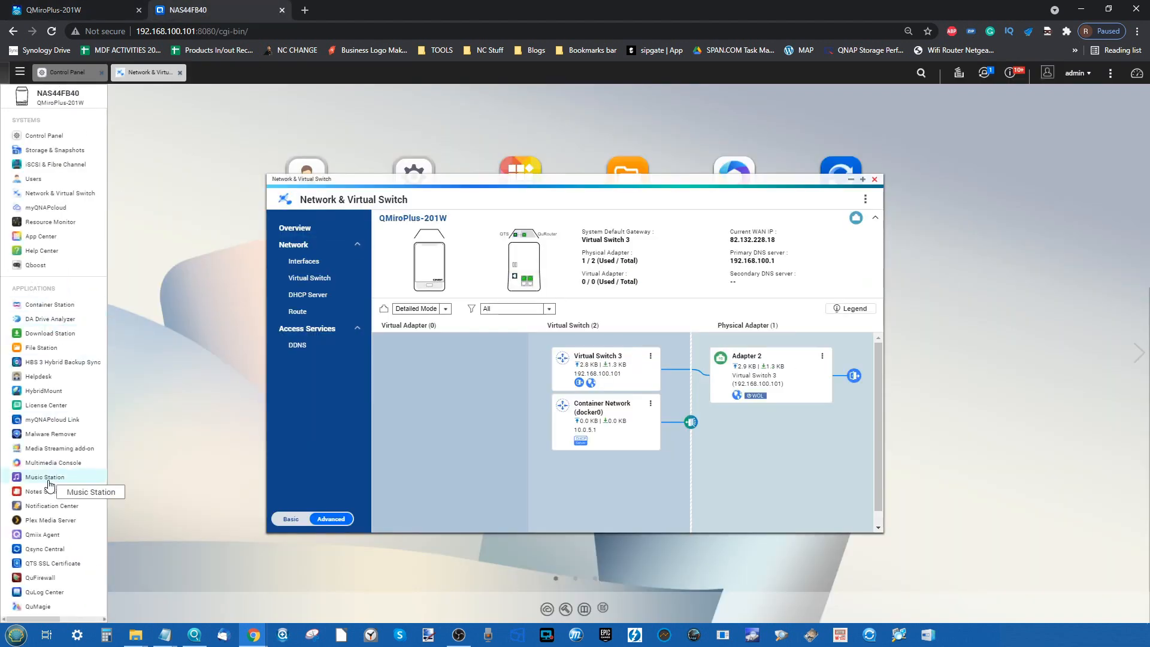
scroll(54, 572, "down", 10)
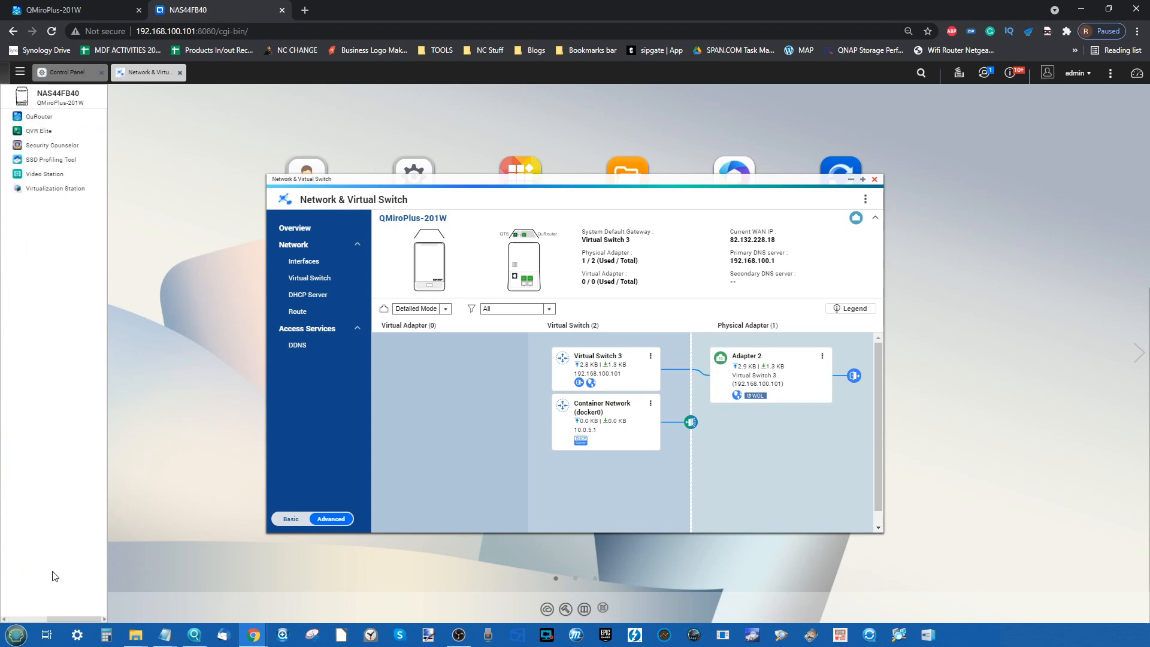
left_click(42, 118)
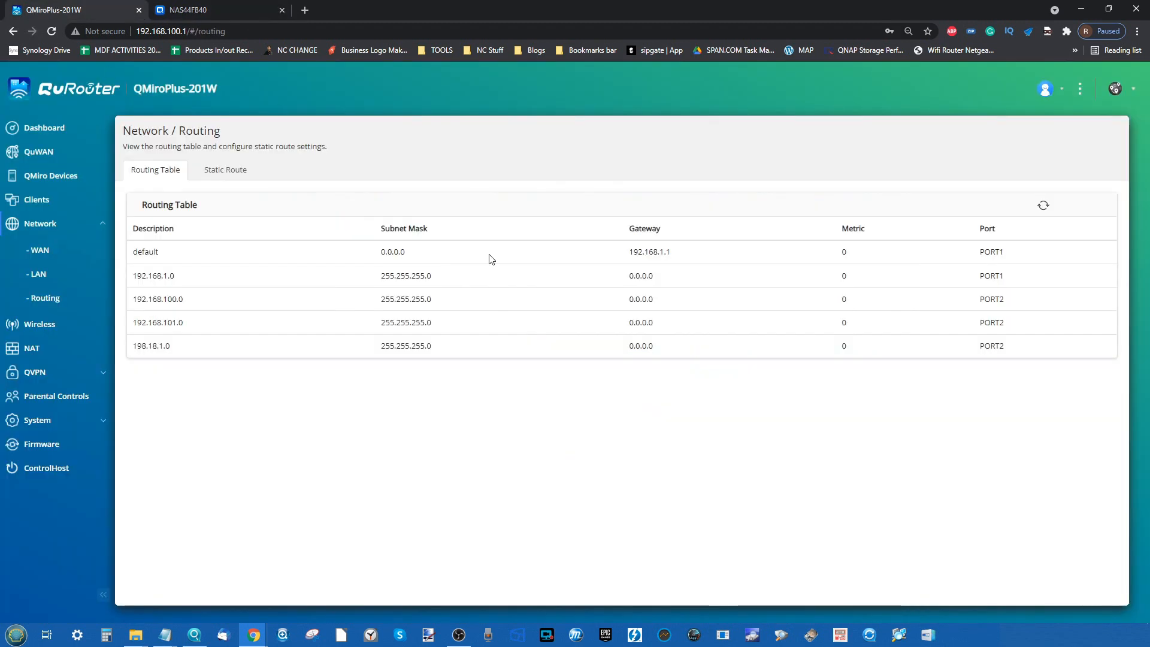
Review the router's wireless settings, including the scheduler, advanced band options, guest wireless network and WPS
left_click(64, 323)
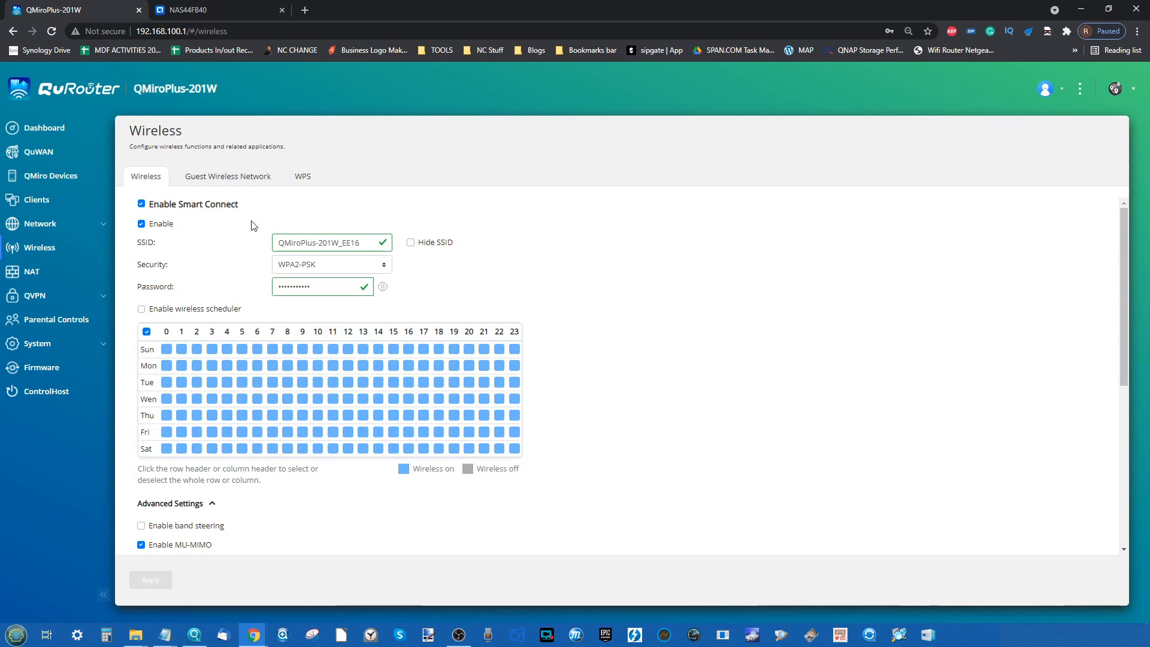
scroll(249, 305, "down", 3)
scroll(249, 304, "up", 3)
scroll(380, 333, "down", 1)
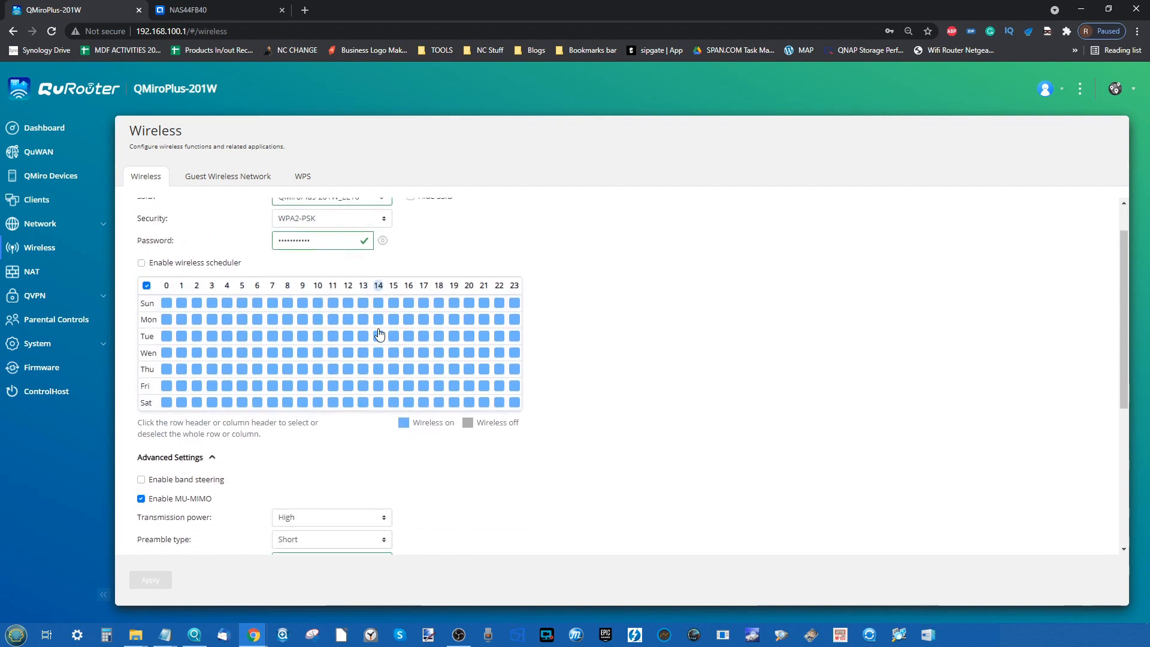
scroll(380, 334, "down", 5)
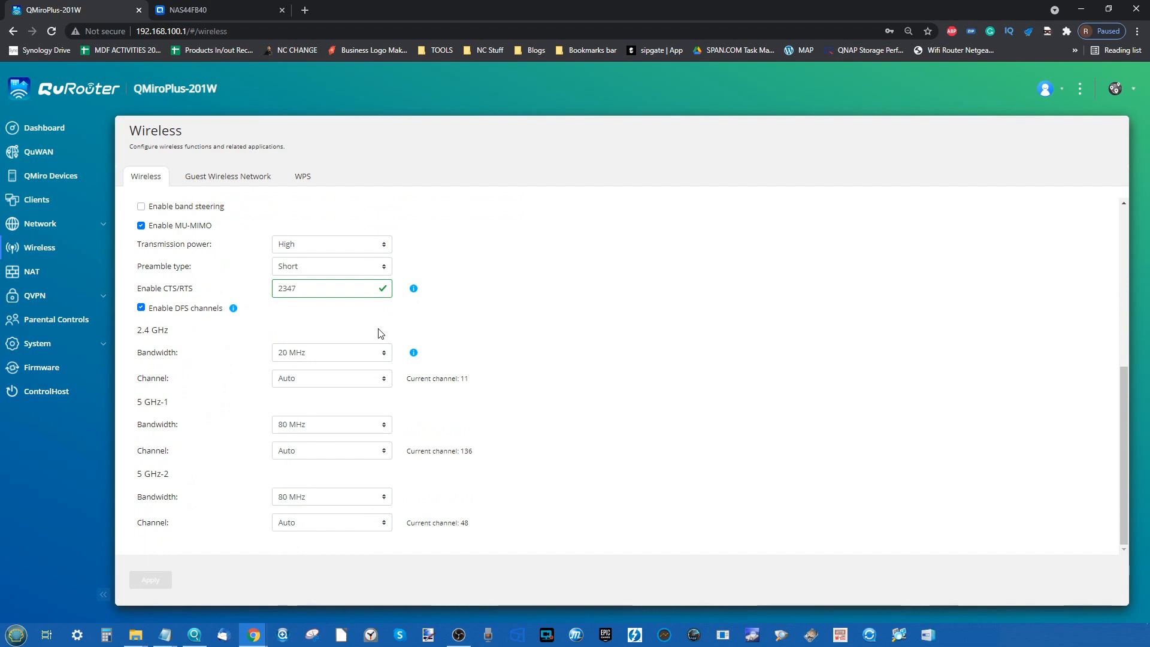
scroll(380, 329, "up", 3)
scroll(259, 407, "down", 3)
scroll(259, 411, "up", 3)
scroll(259, 410, "up", 2)
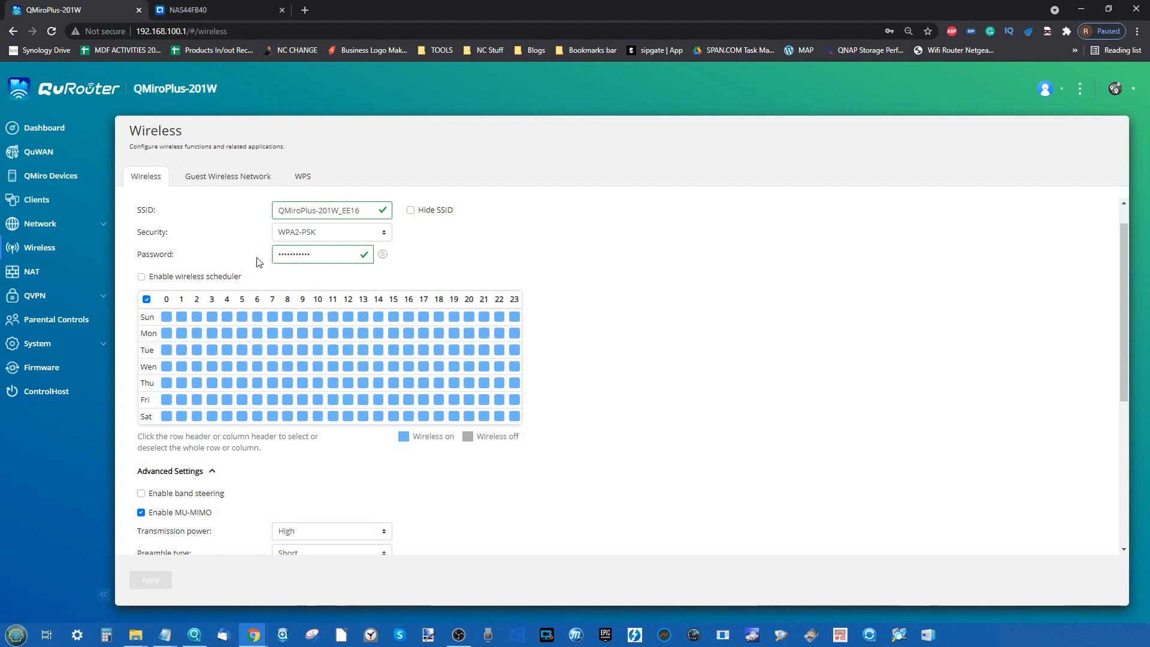
left_click(203, 181)
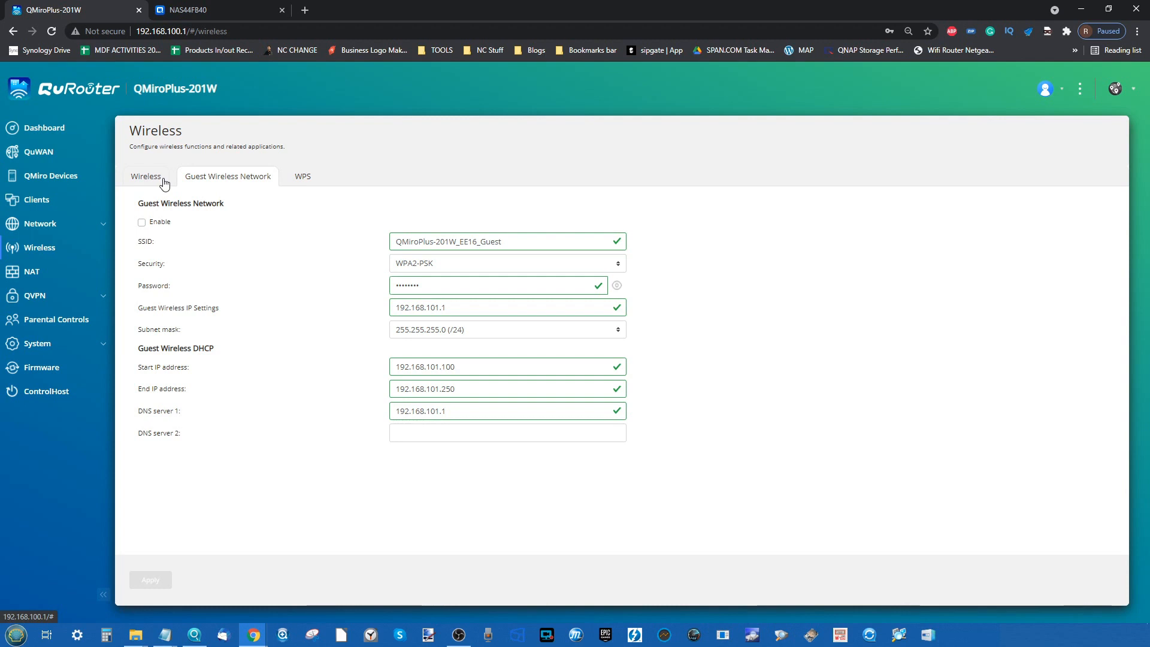
left_click(299, 175)
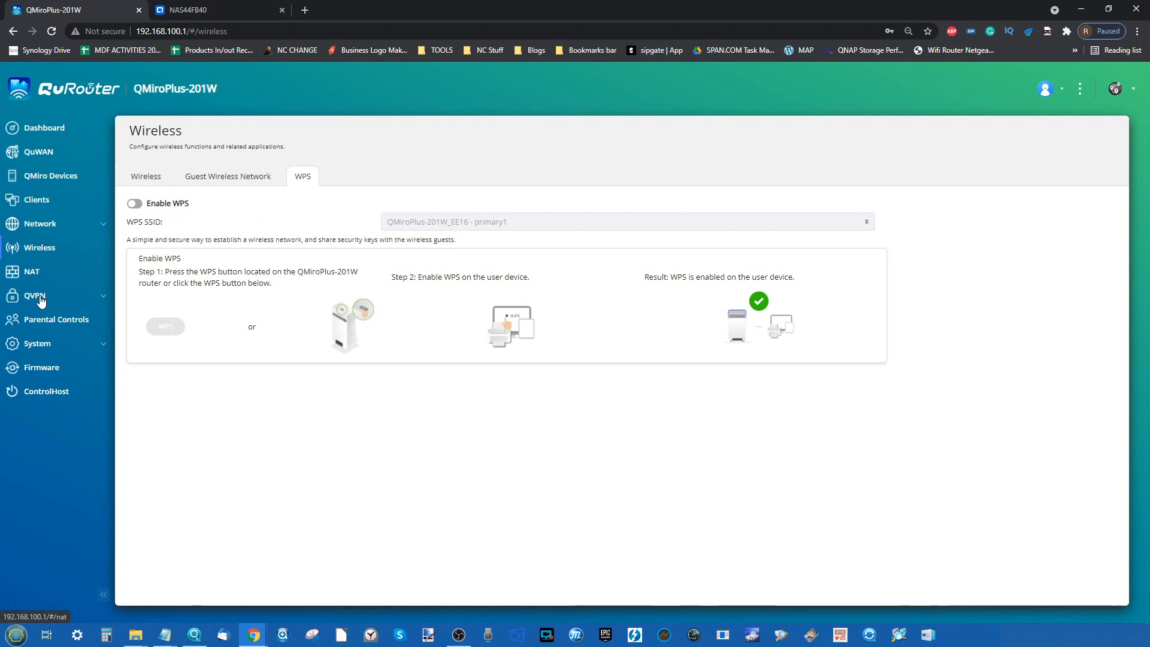
Review the router's NAT pages for ALG and port forwarding, and look through the NAS's systems and applications list
left_click(36, 272)
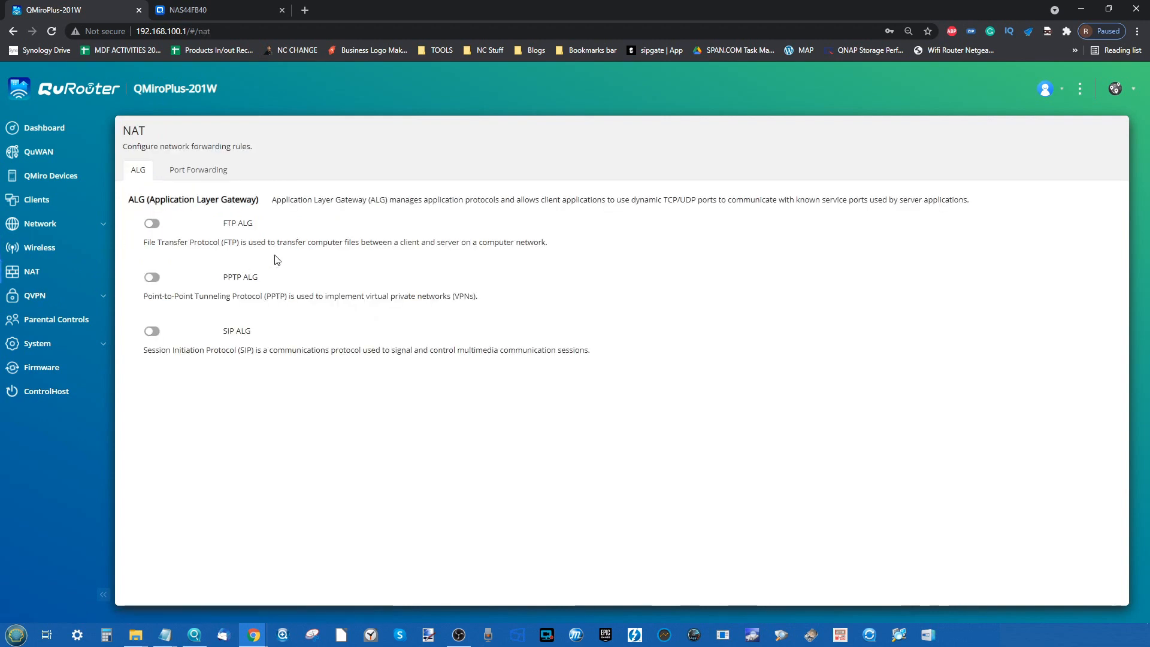
left_click(198, 172)
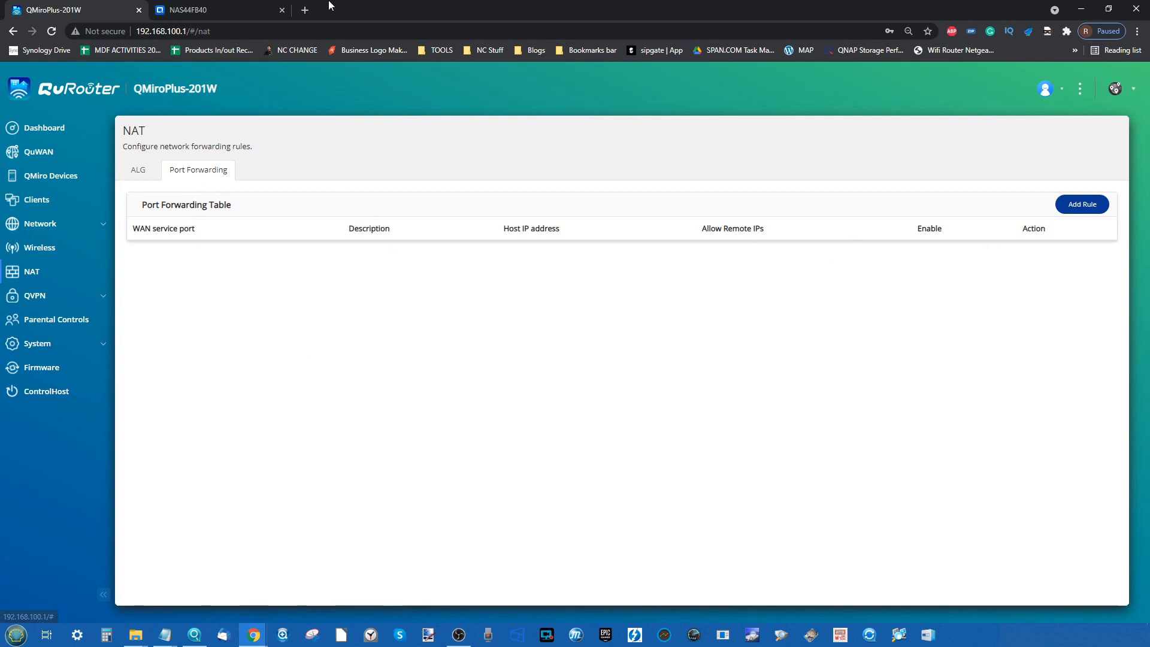
left_click(186, 9)
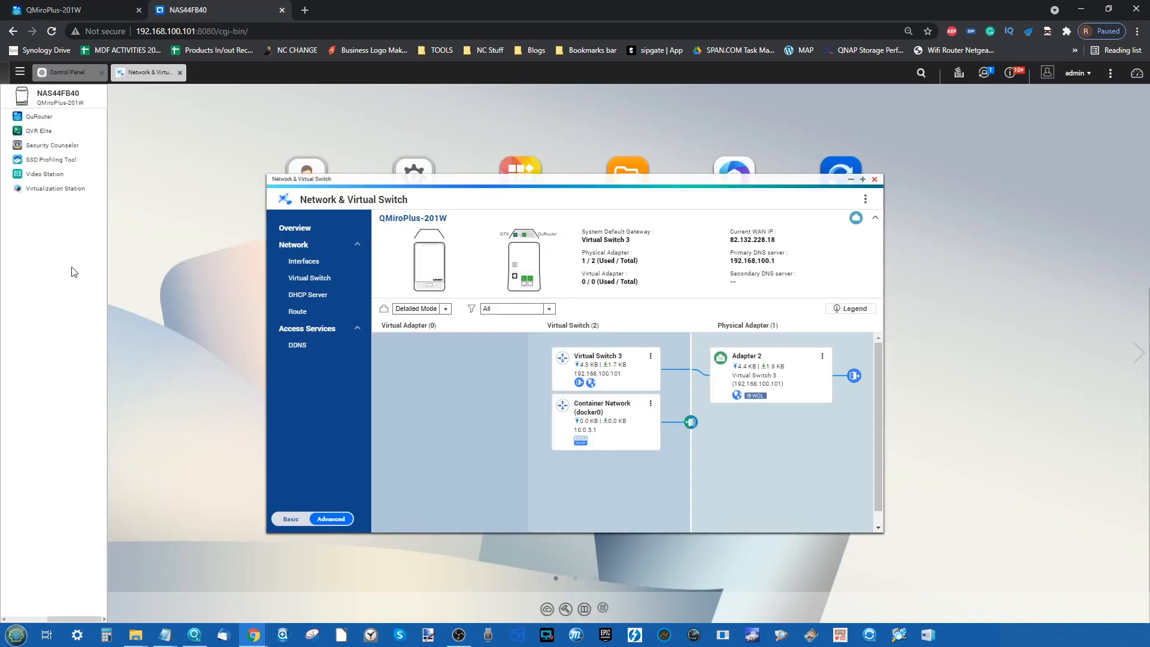
scroll(72, 272, "up", 7)
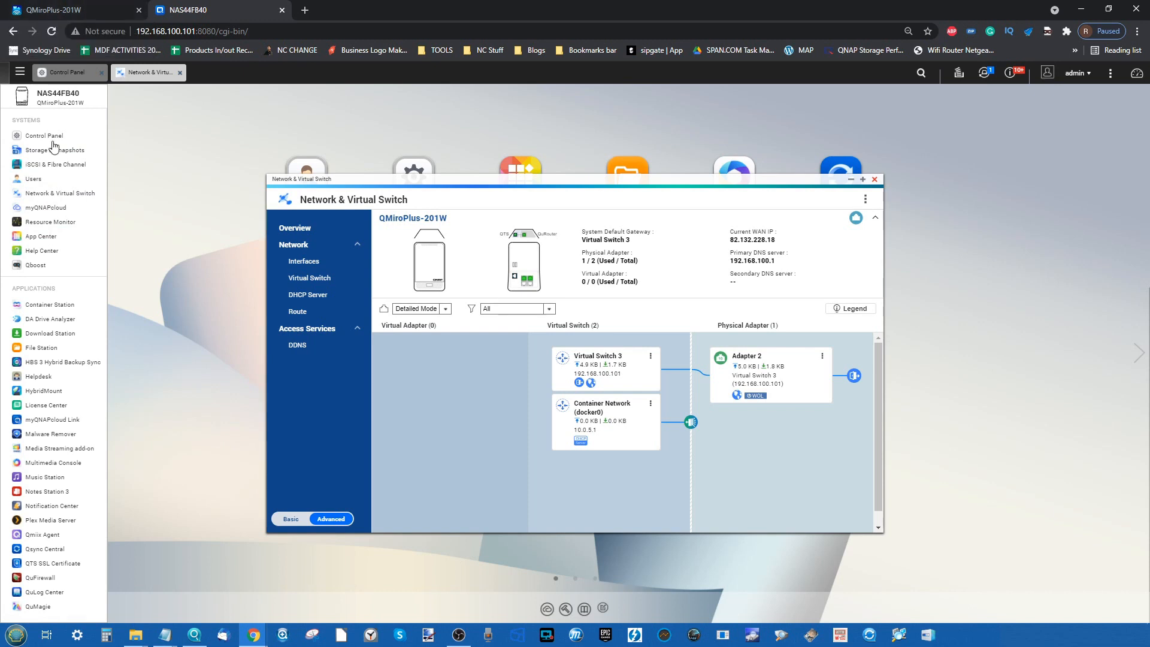
left_click(66, 5)
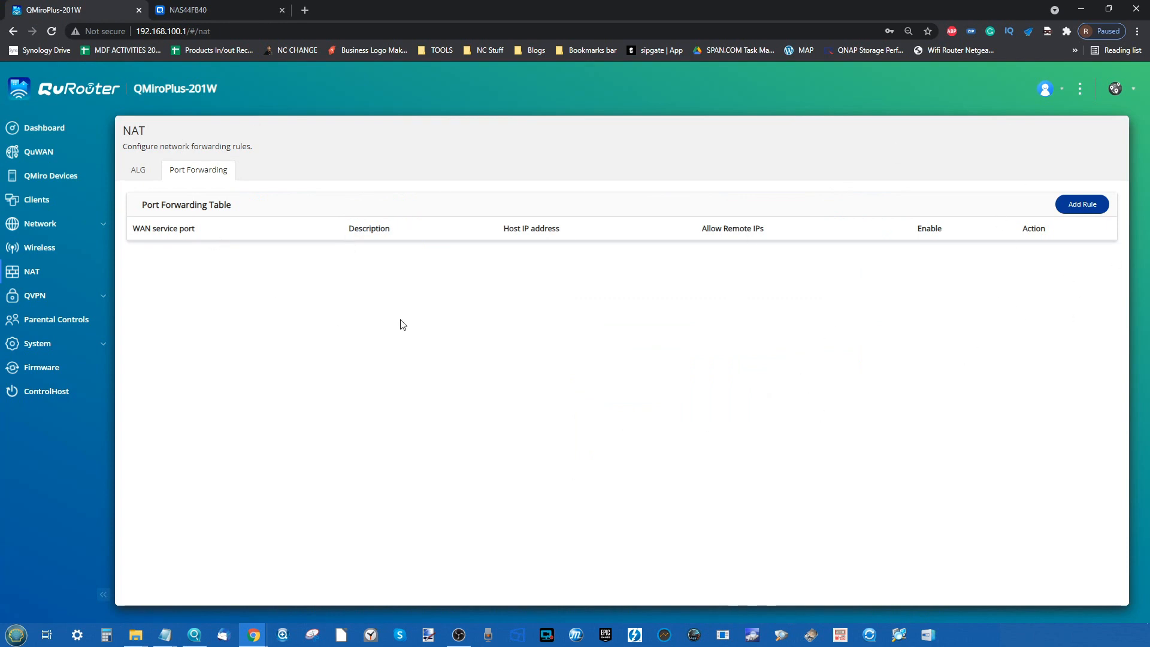
View the router's QVPN settings, and look through the NAS's application list and Control Panel
left_click(33, 297)
left_click(69, 324)
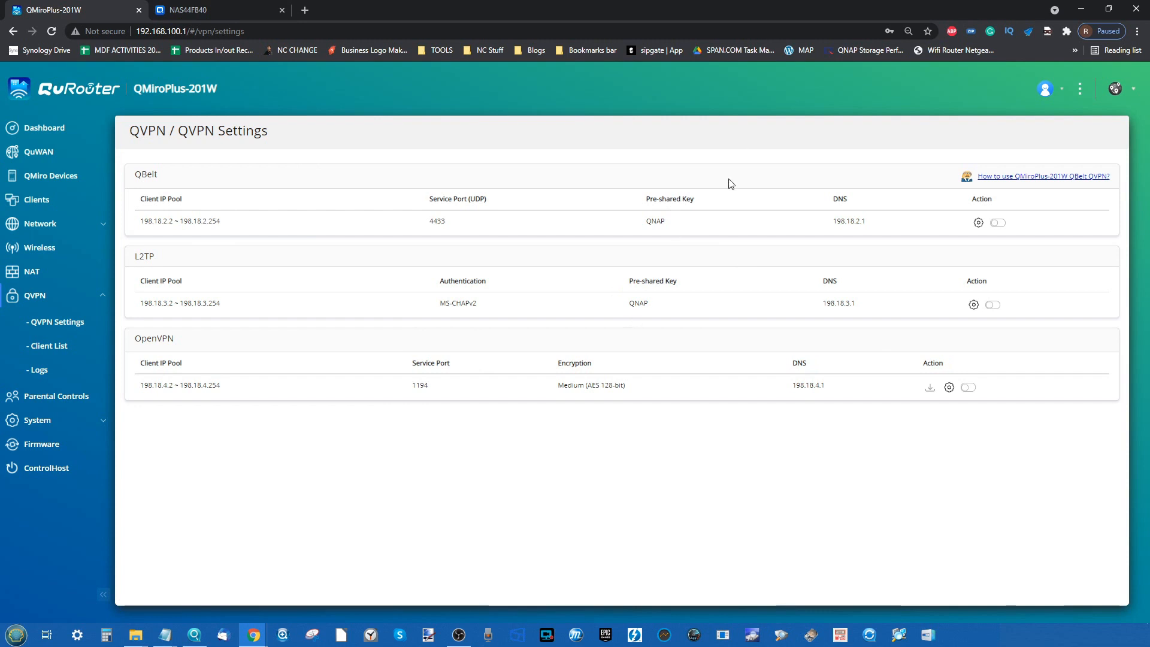
left_click(205, 7)
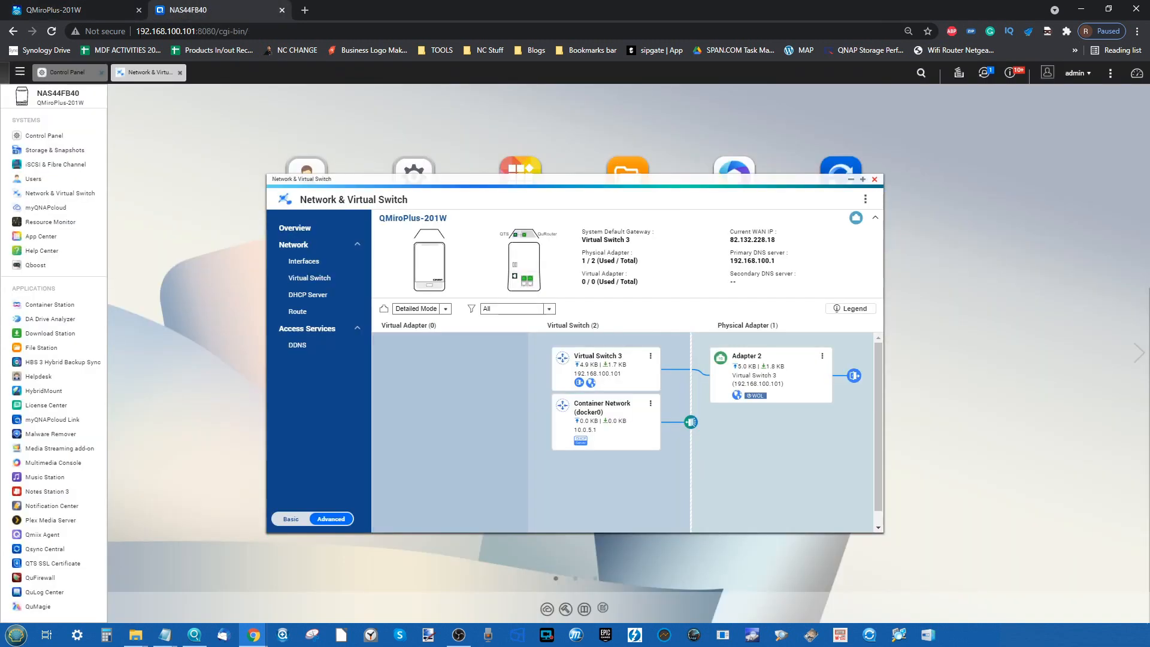
scroll(76, 389, "down", 10)
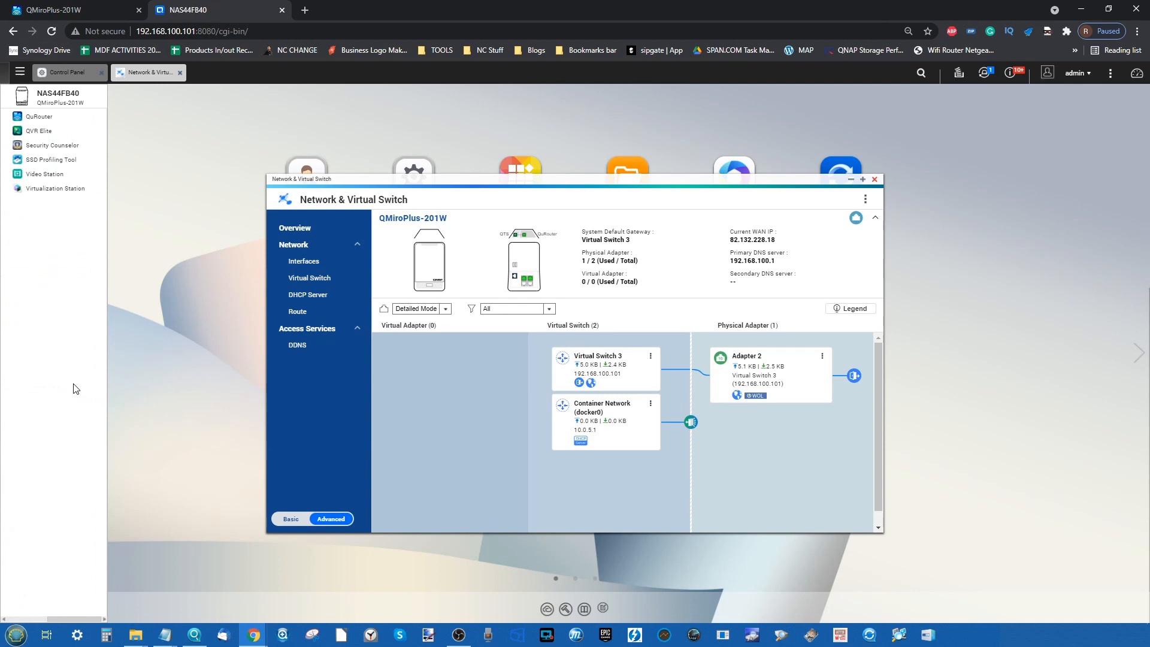
scroll(76, 389, "up", 10)
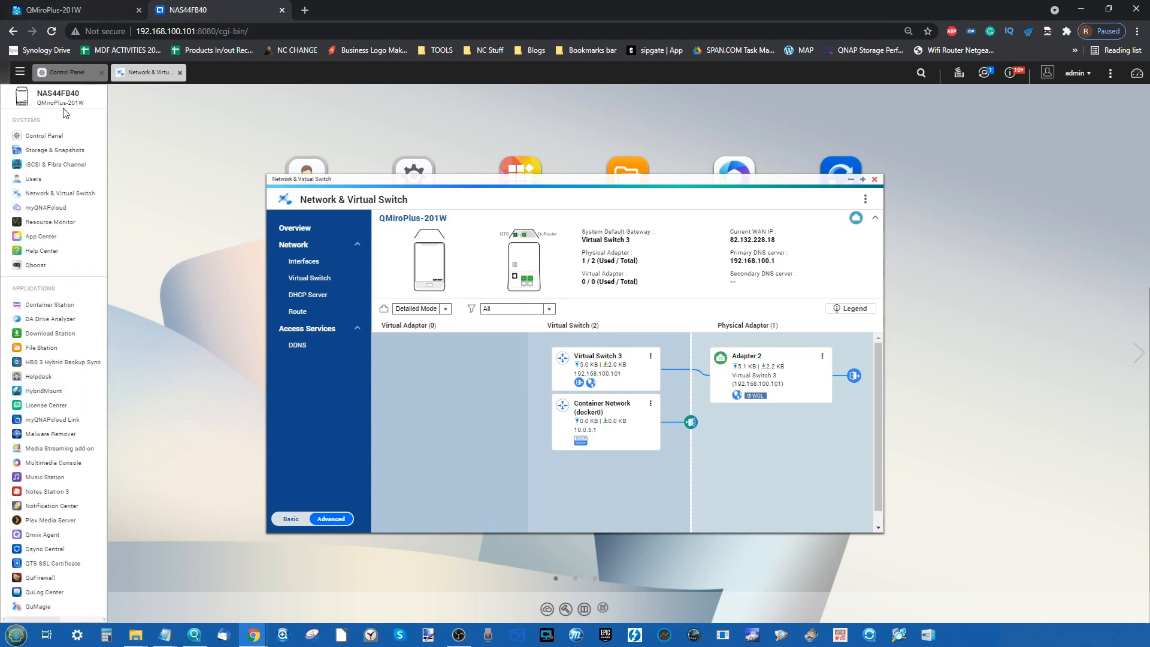
left_click(71, 73)
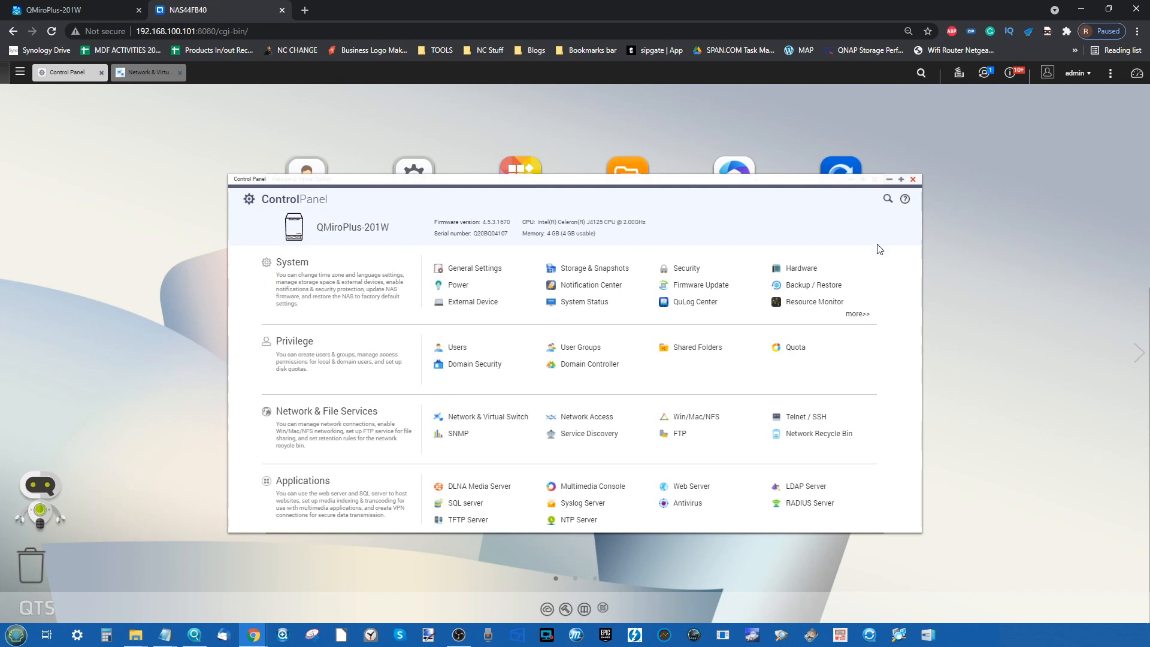
left_click(66, 7)
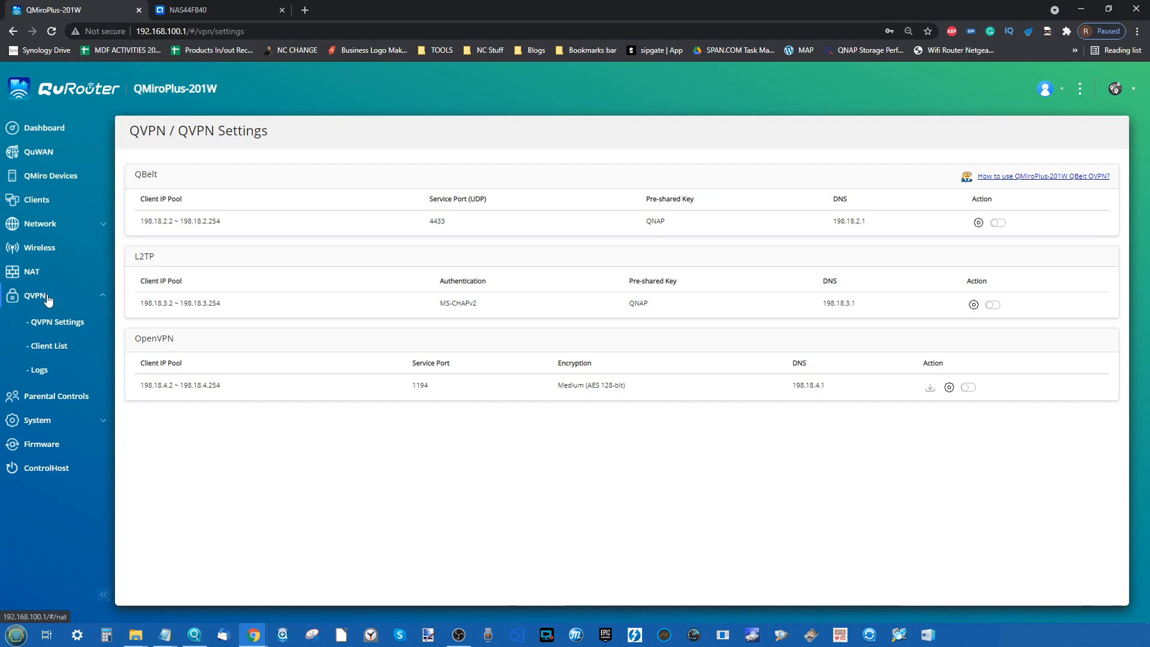
Review the options for a new parental control role, trying out safe search and the website filter, and discard the role
left_click(52, 398)
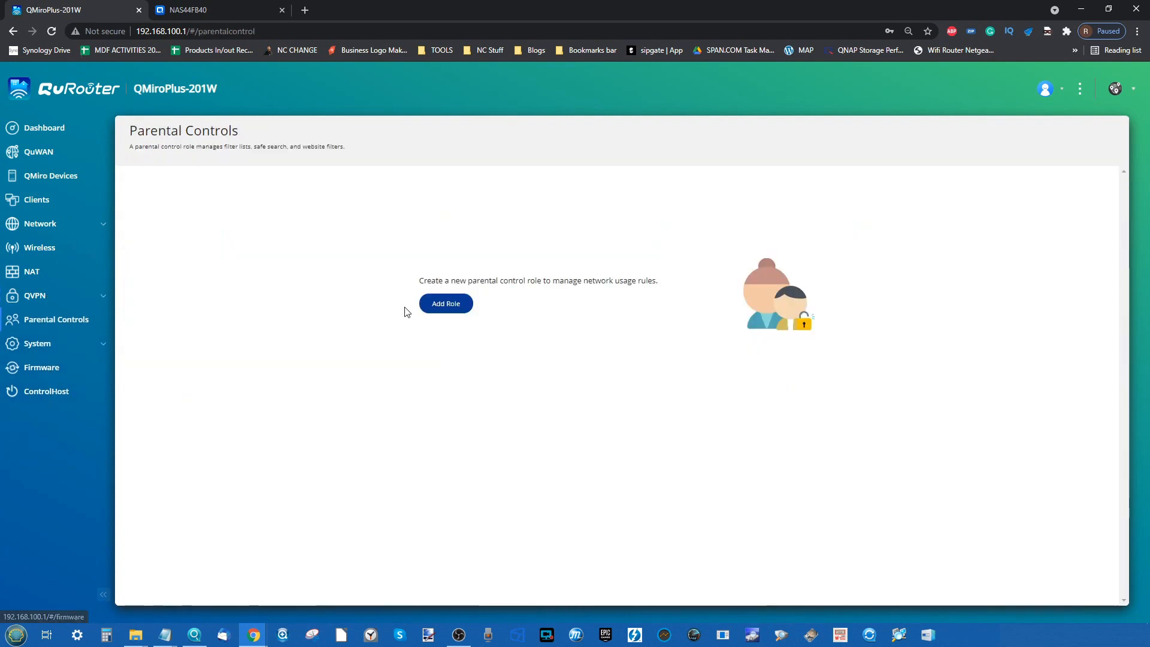
left_click(455, 303)
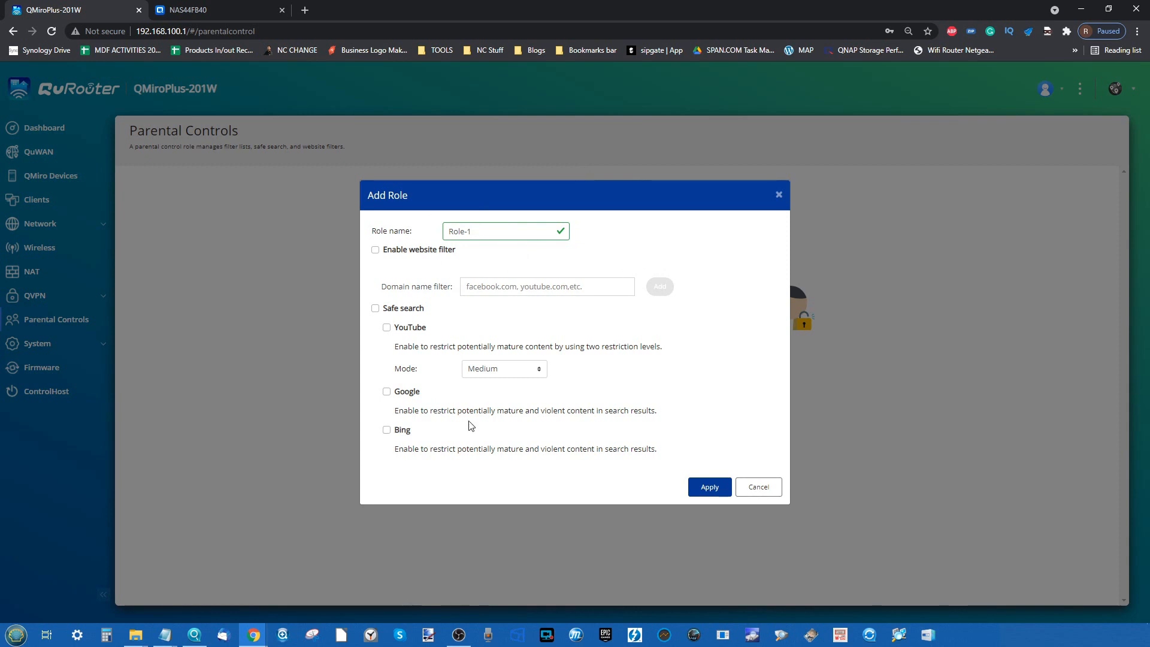
left_click(376, 310)
left_click(511, 368)
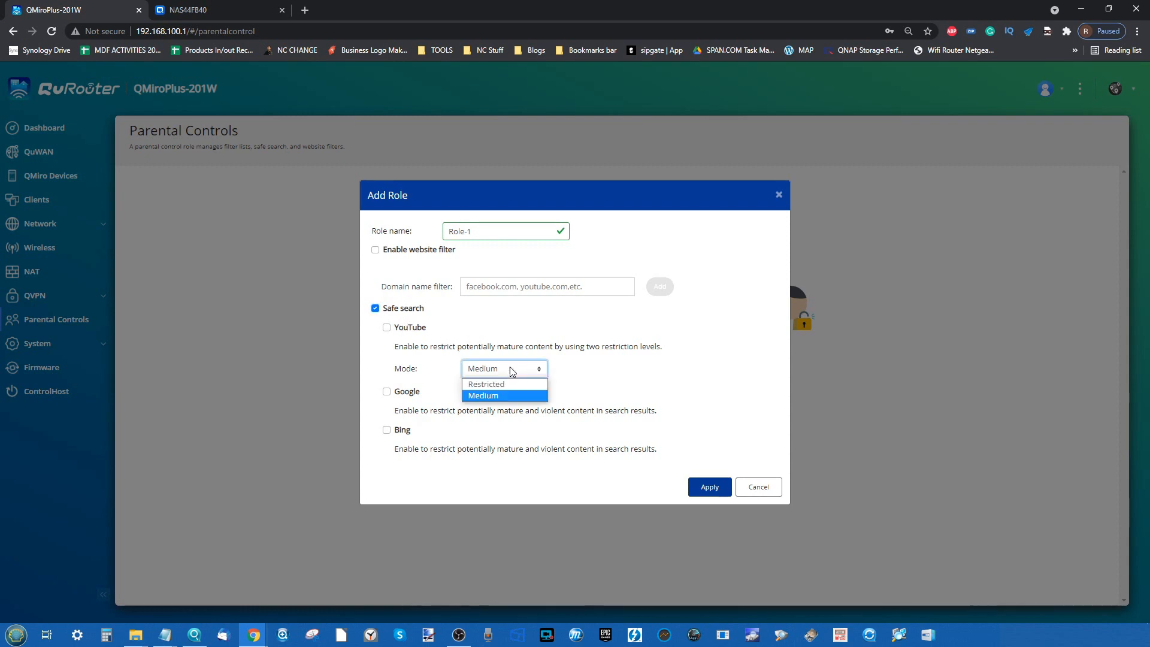
left_click(696, 394)
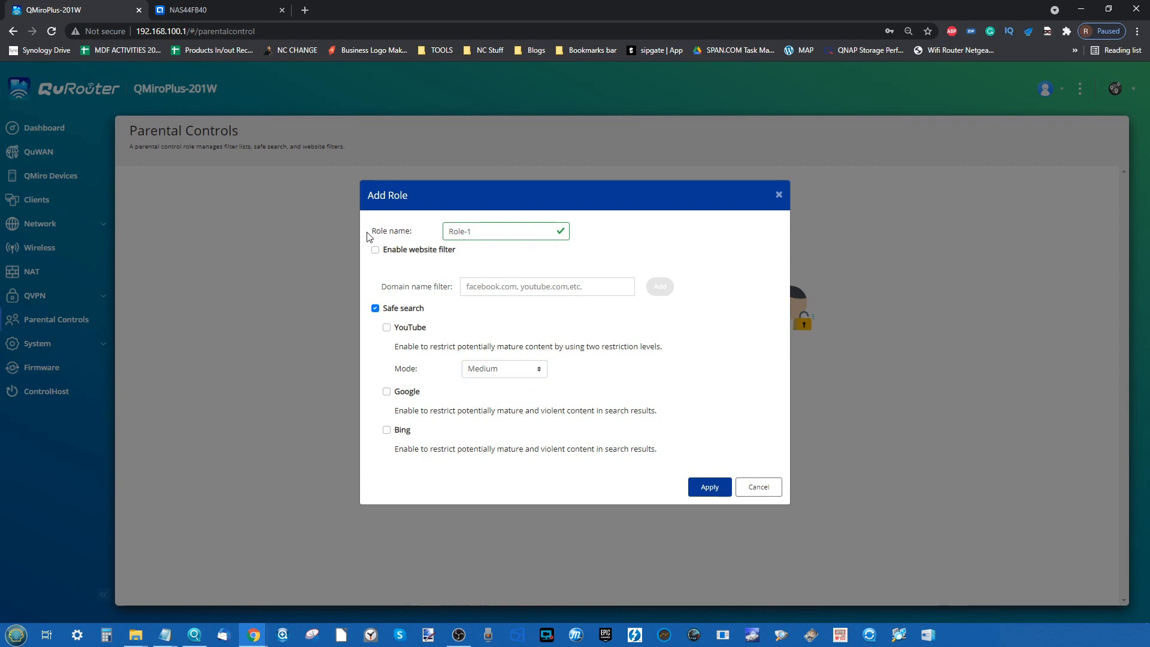
left_click(375, 250)
left_click(548, 286)
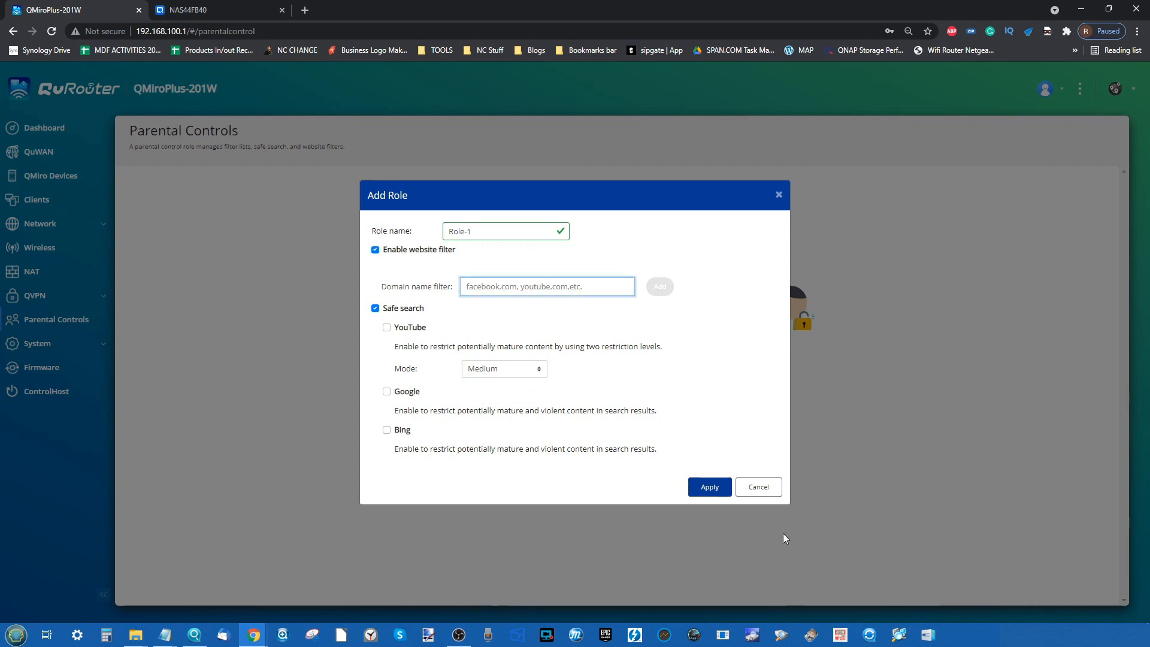
left_click(758, 486)
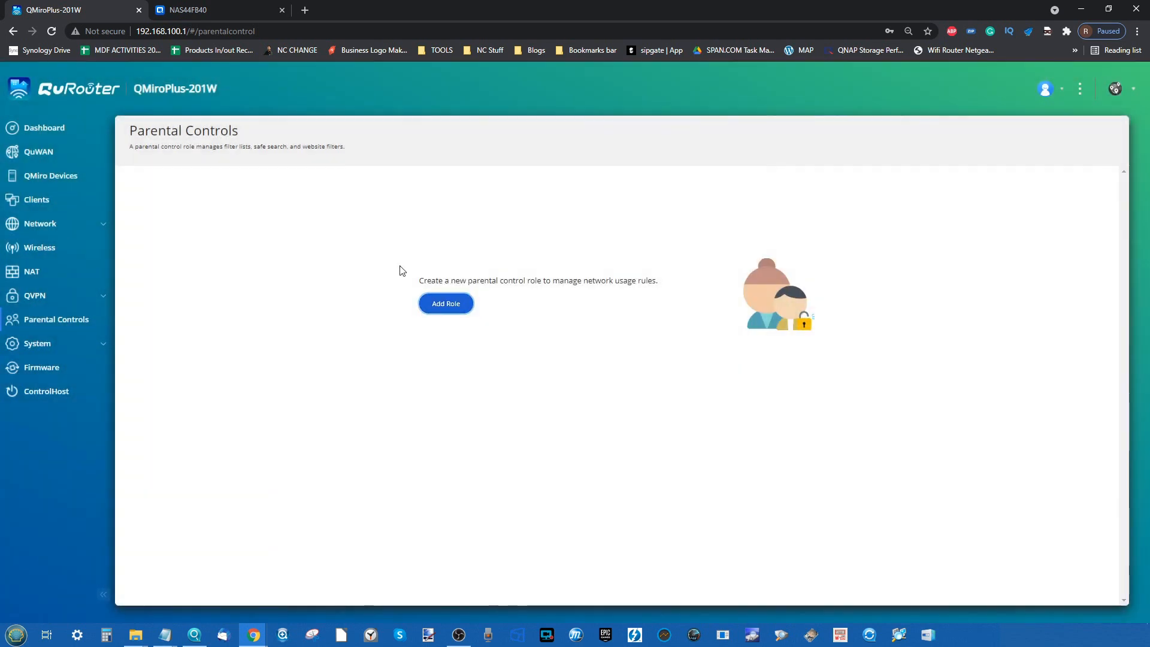
Review the router's QTS system control, firmware update settings and operation mode pages
left_click(56, 391)
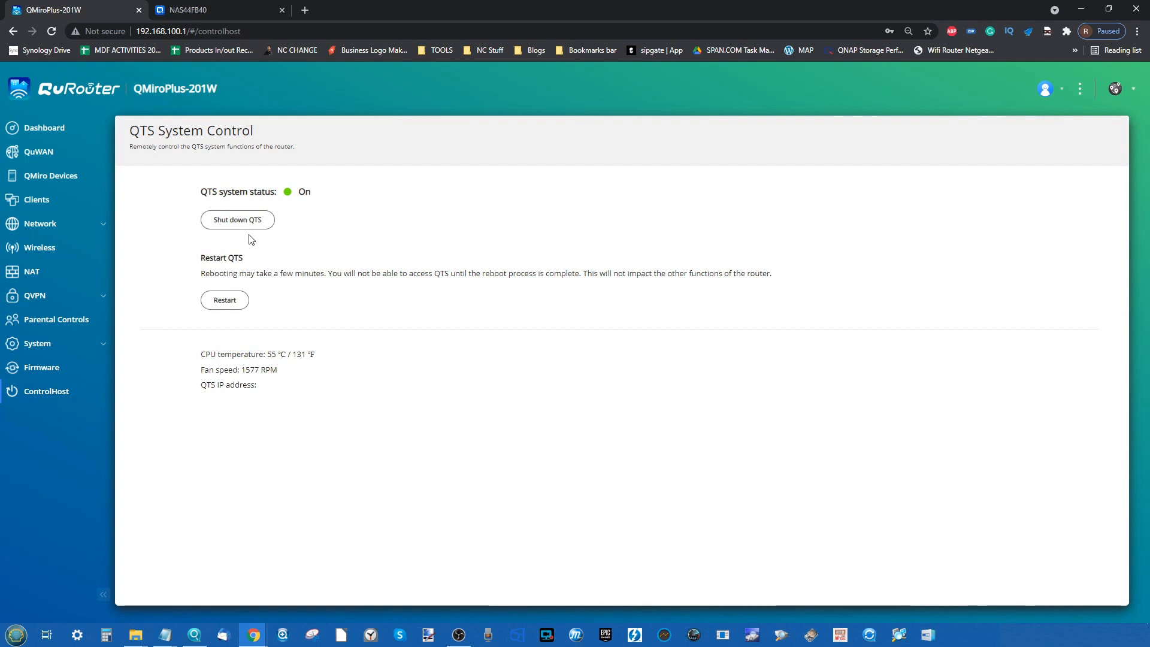
left_click(40, 370)
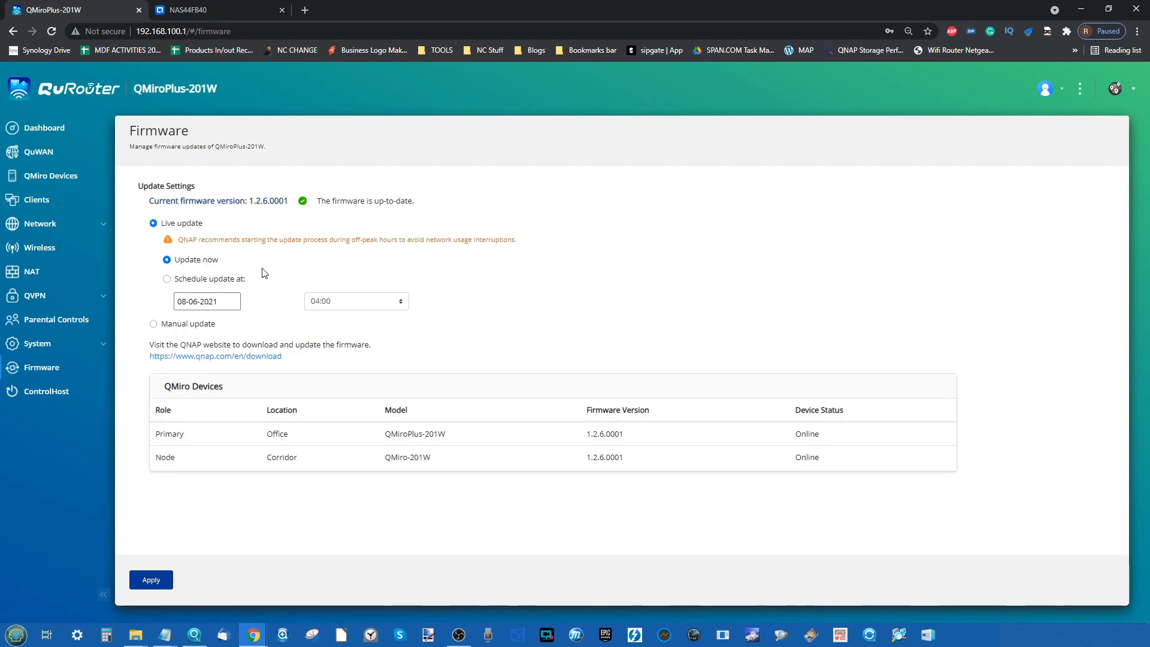
left_click(39, 347)
left_click(55, 378)
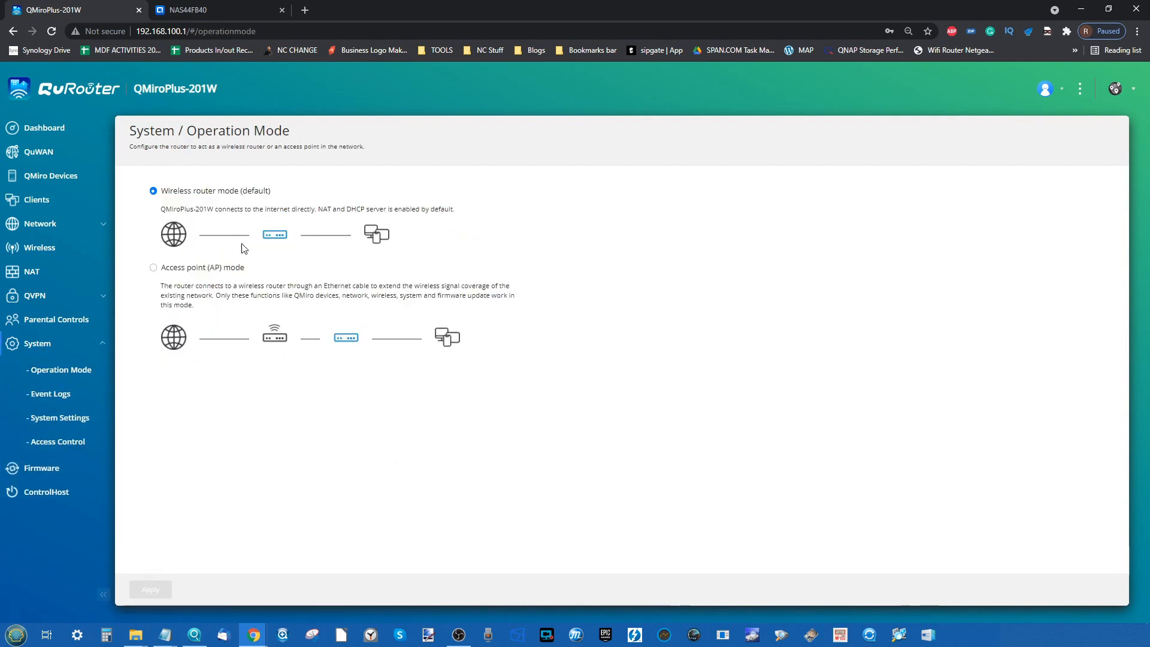
Read through the router's system event logs across all severity levels
left_click(52, 394)
scroll(385, 282, "down", 3)
scroll(385, 282, "up", 3)
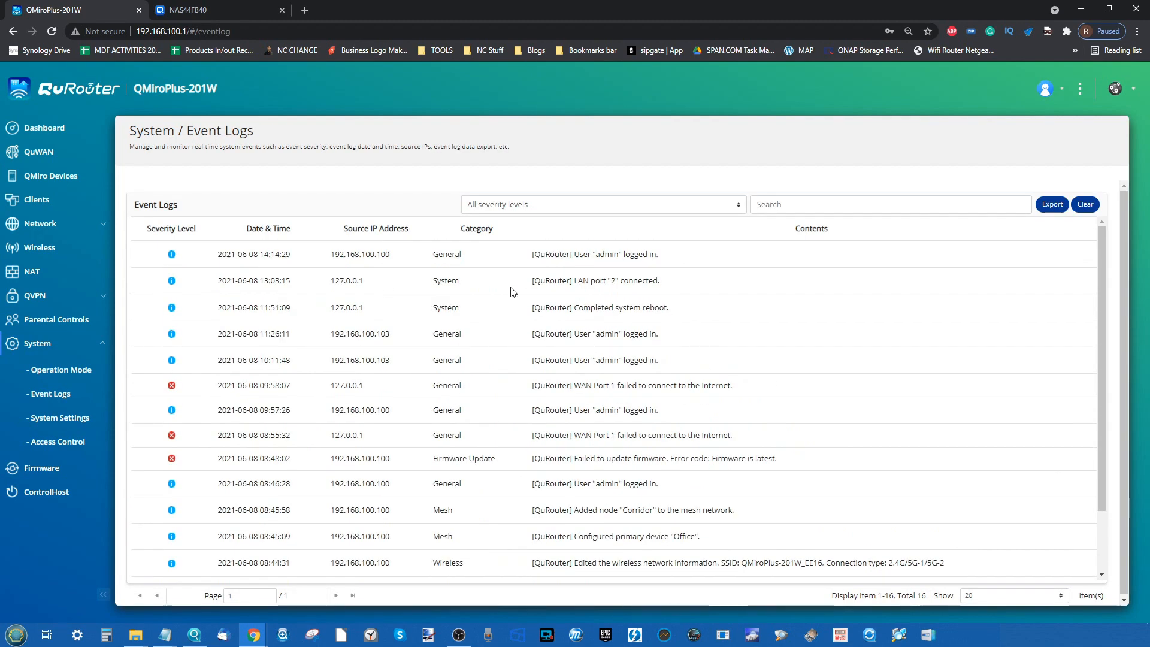
scroll(512, 291, "down", 3)
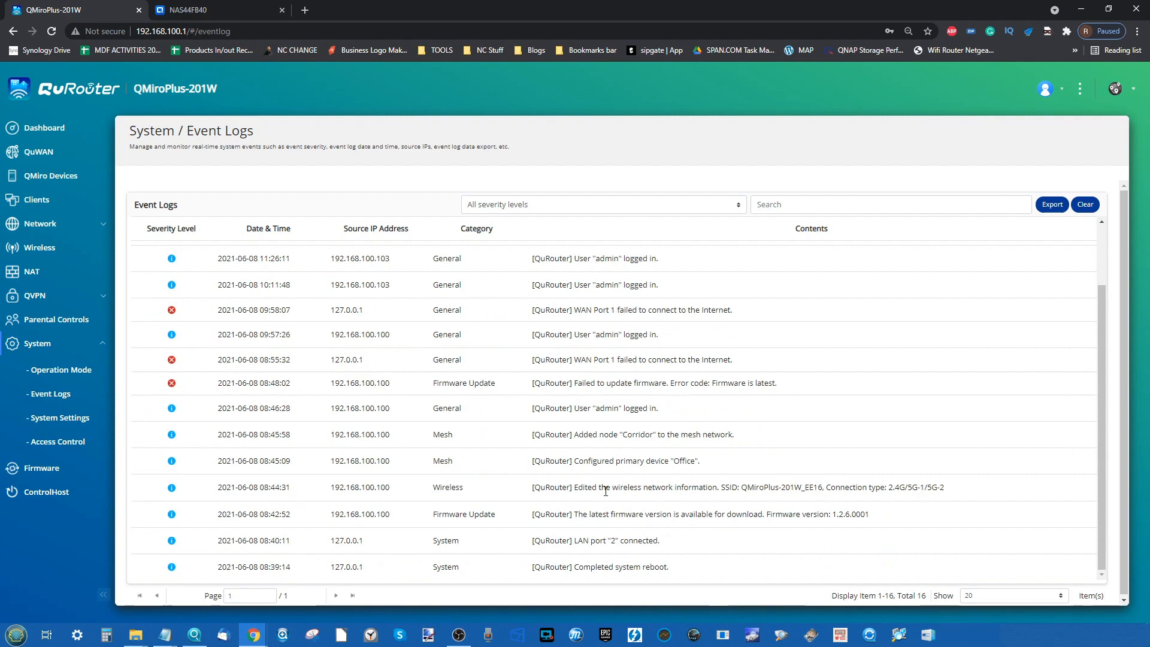
scroll(605, 490, "up", 3)
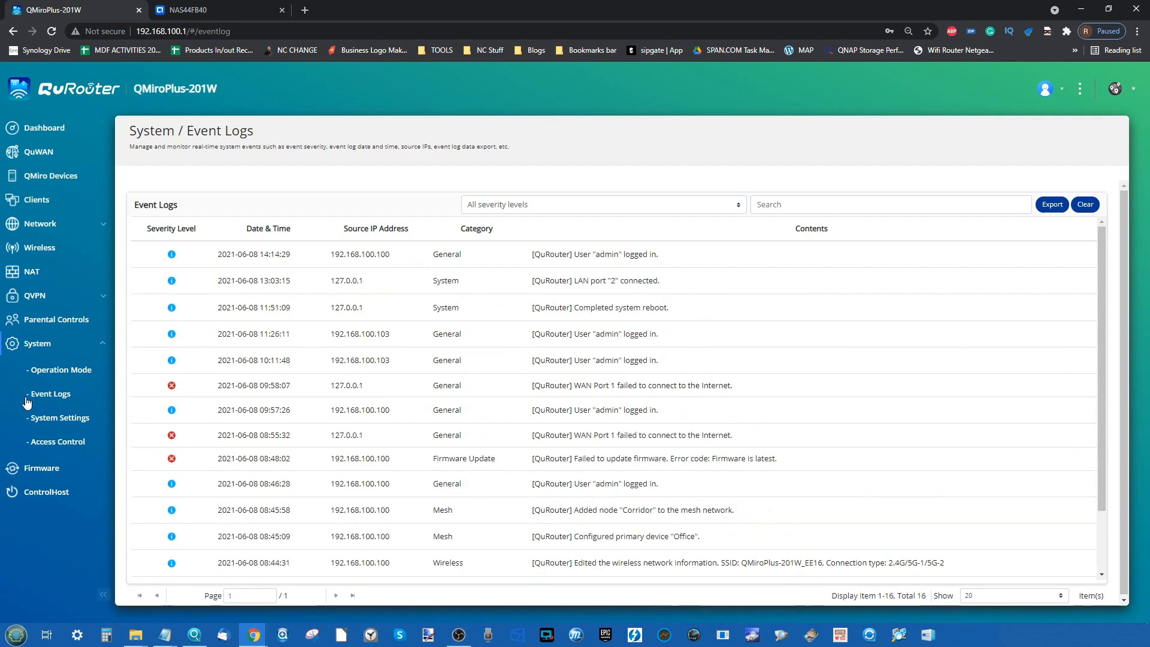
Review the router's system settings pages and the access control options for local and remote management
left_click(41, 416)
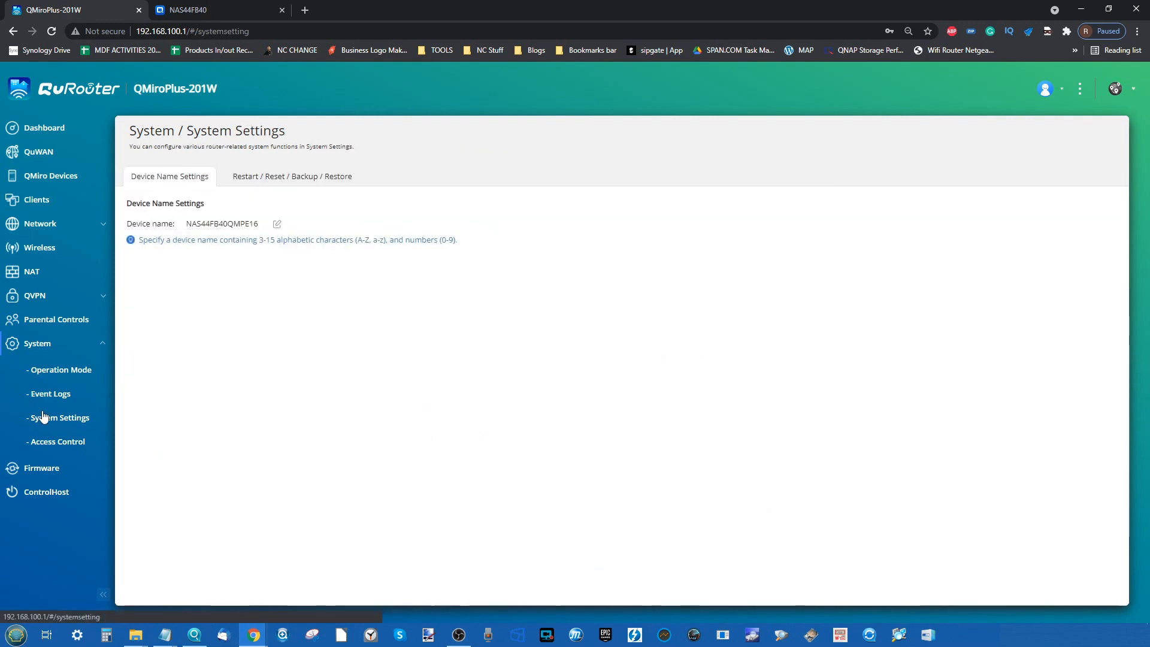
left_click(285, 176)
left_click(167, 177)
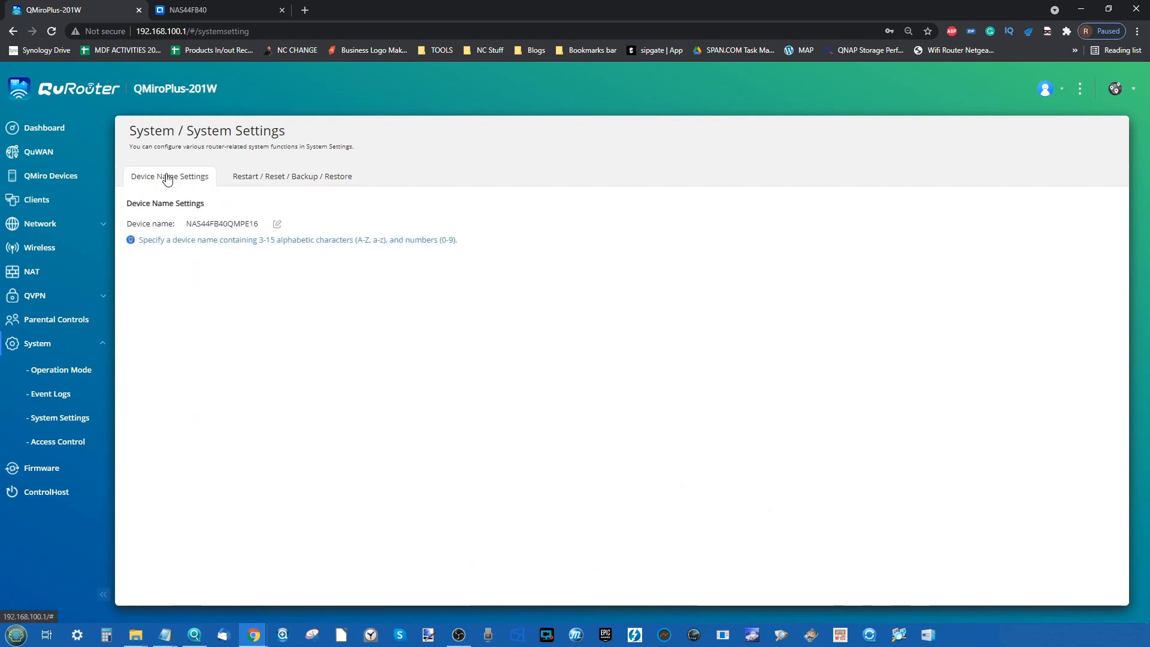
left_click(62, 441)
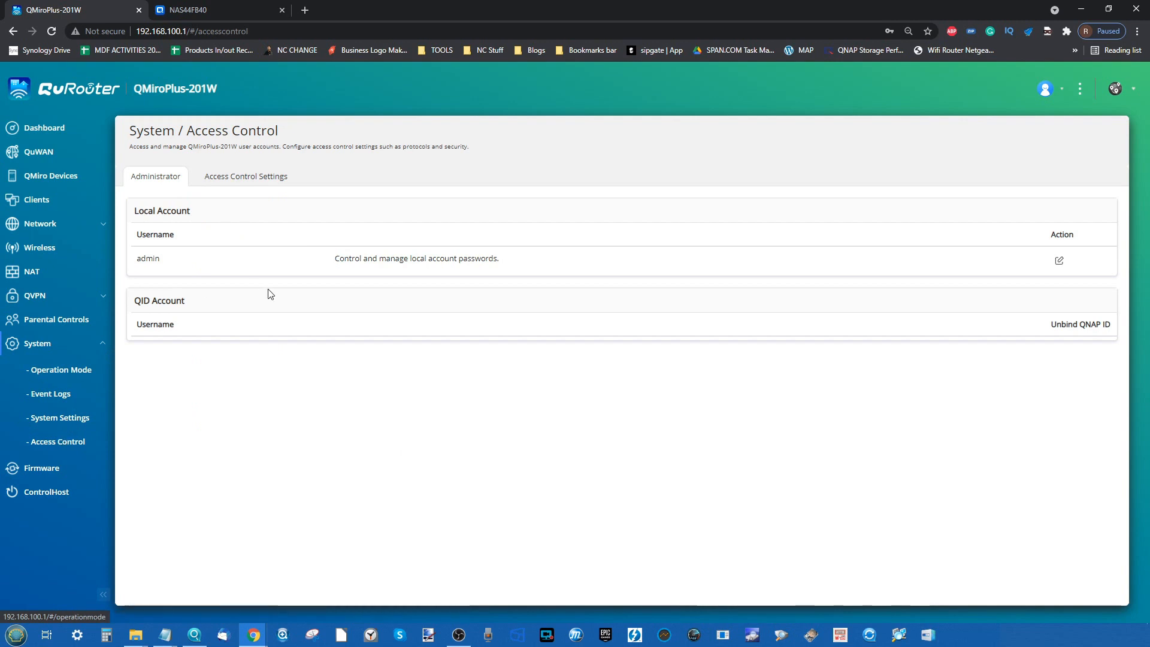
left_click(217, 182)
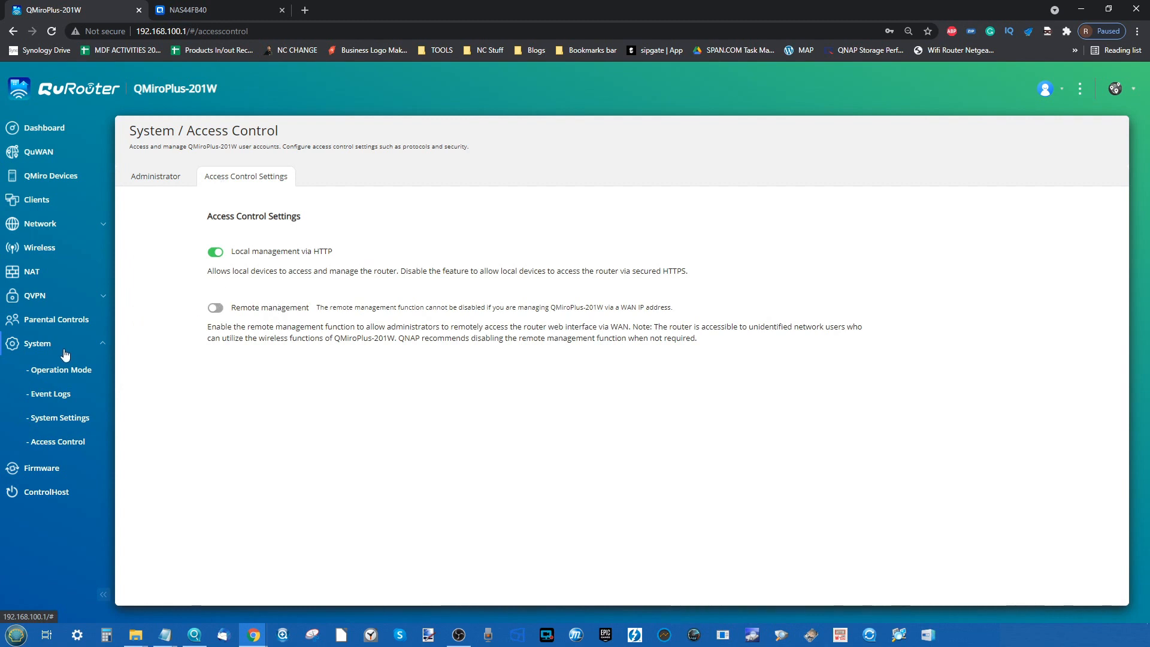
View the router's dashboard alongside the NAS's Network & Virtual Switch overview, and close the NAS's Control Panel and network windows
left_click(25, 129)
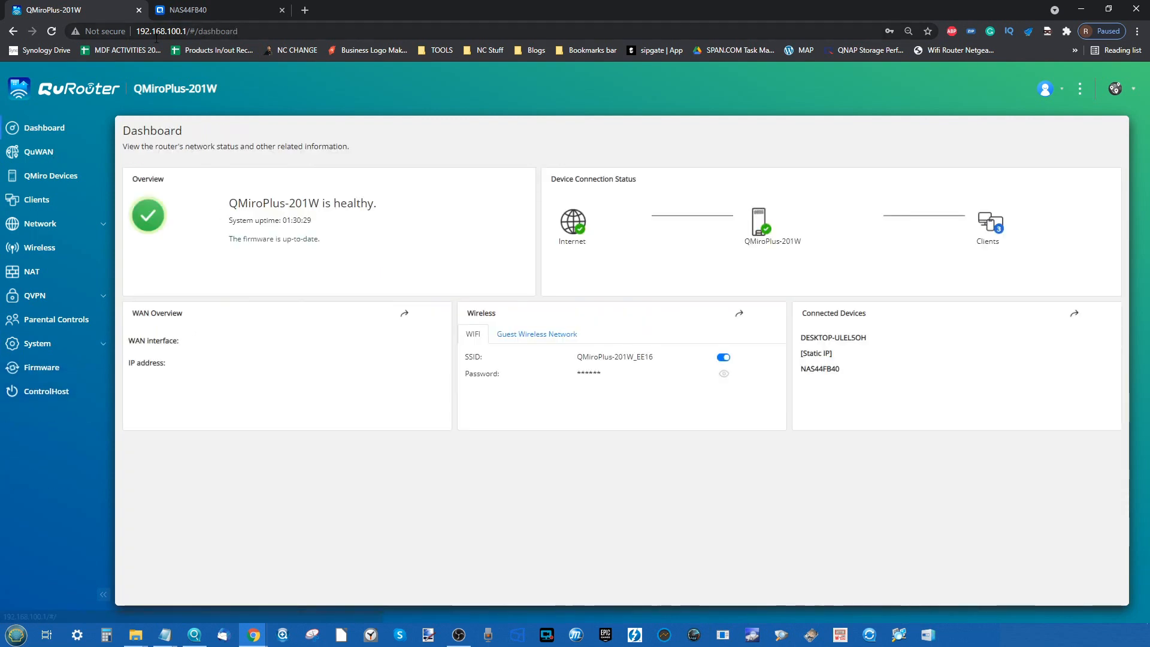
left_click(197, 12)
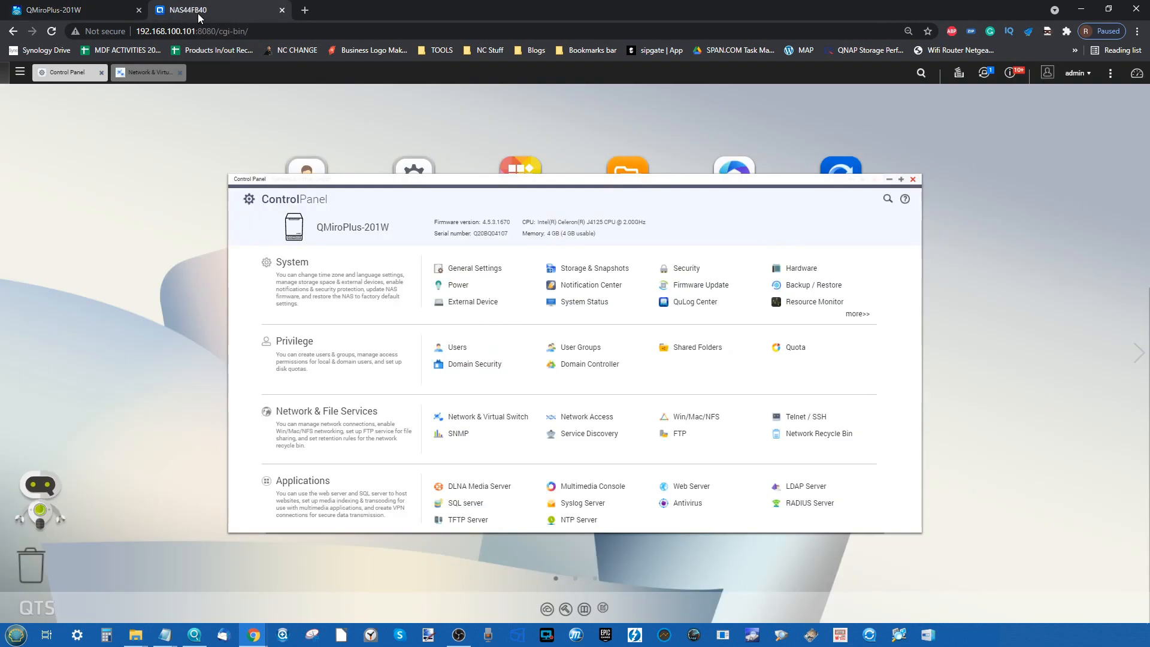
left_click(913, 179)
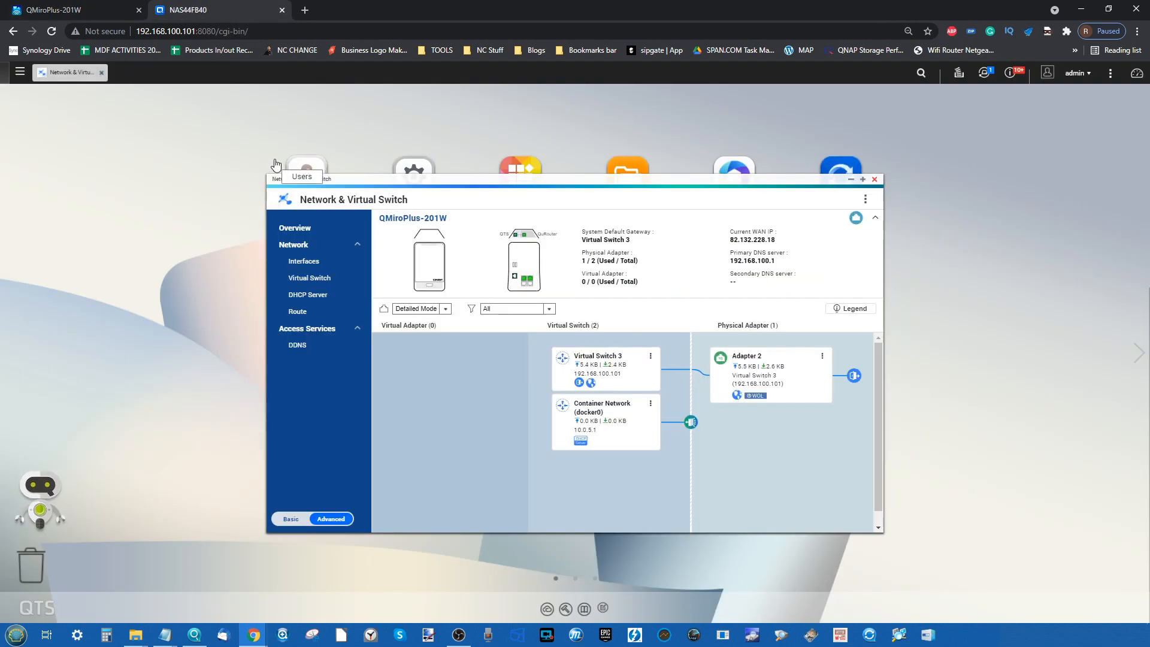
left_click(31, 8)
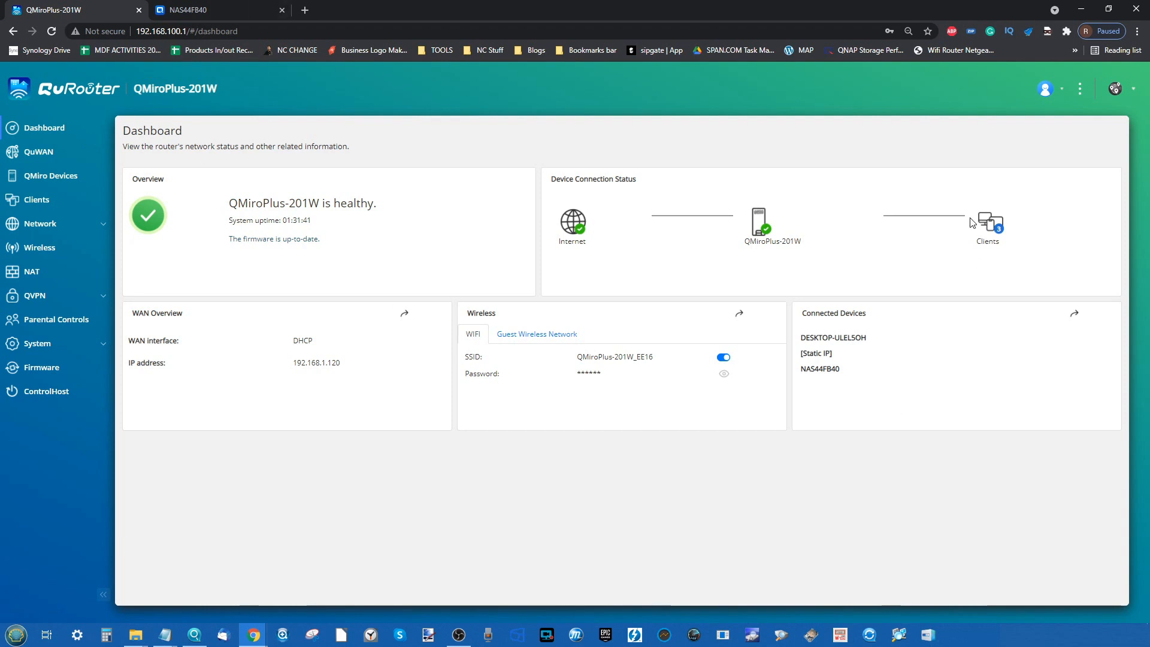
left_click(203, 8)
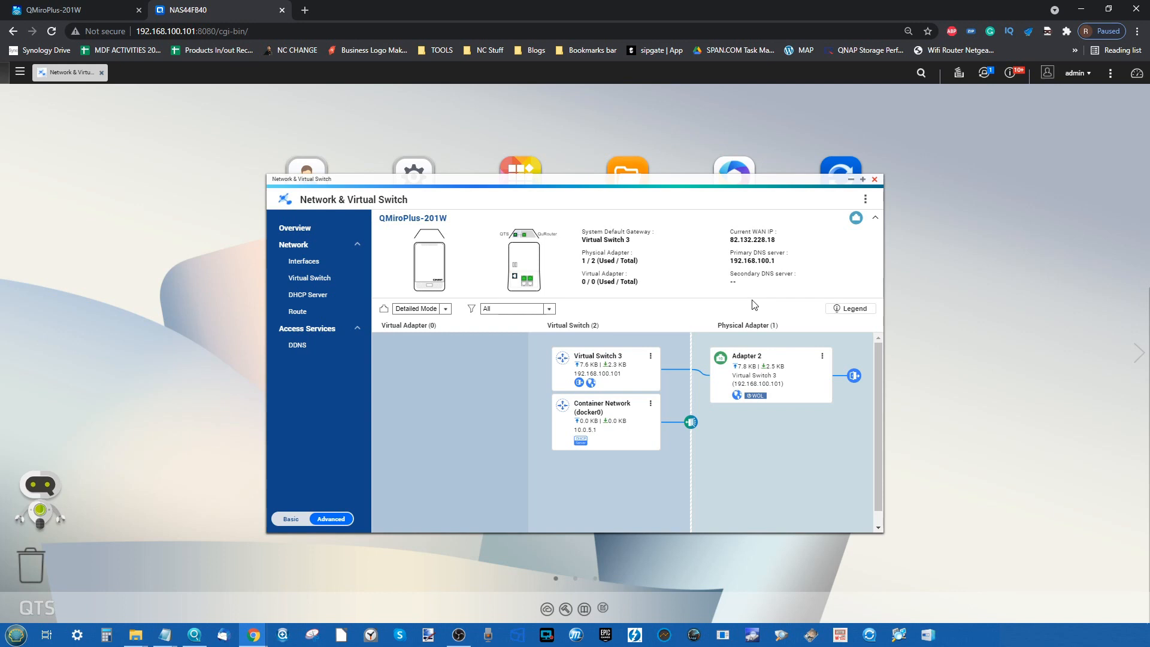
left_click_drag(812, 179, 807, 147)
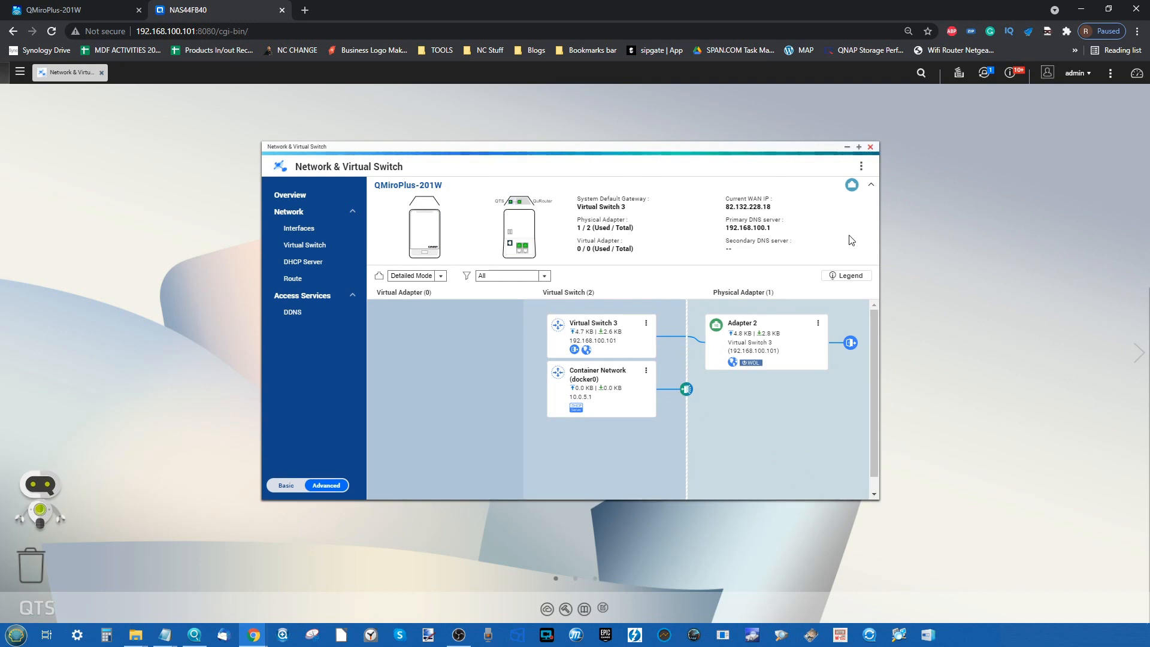
left_click(870, 146)
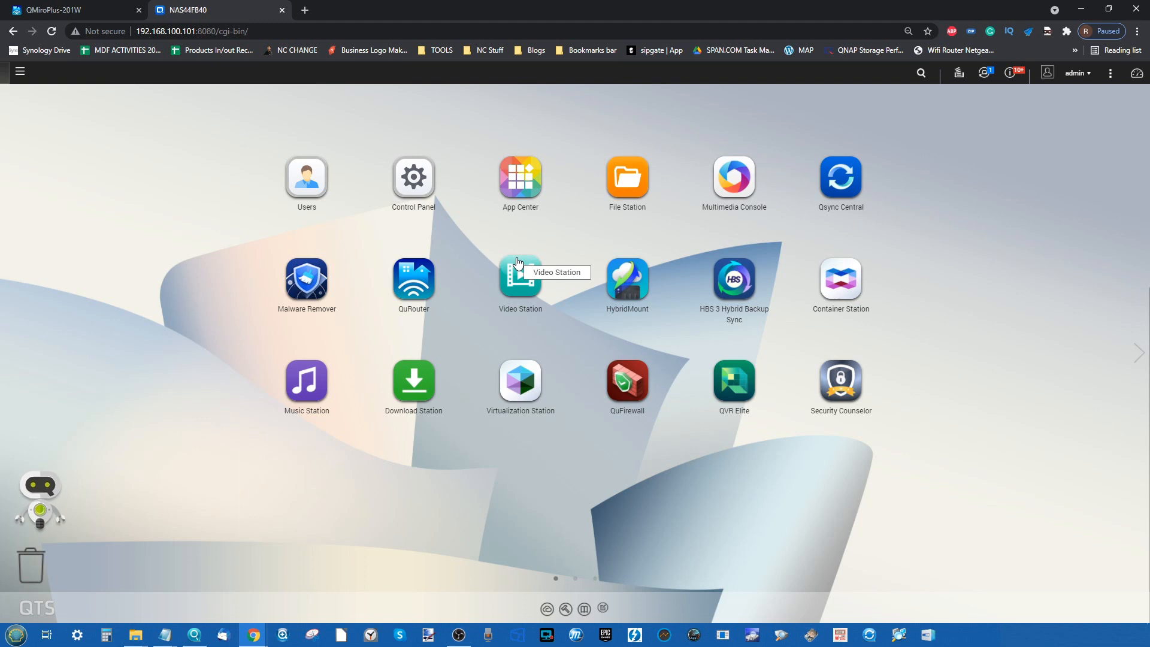
Review the NAS's Storage & Snapshots overview, the disk actions and the storage pool page, and close the window
left_click(20, 74)
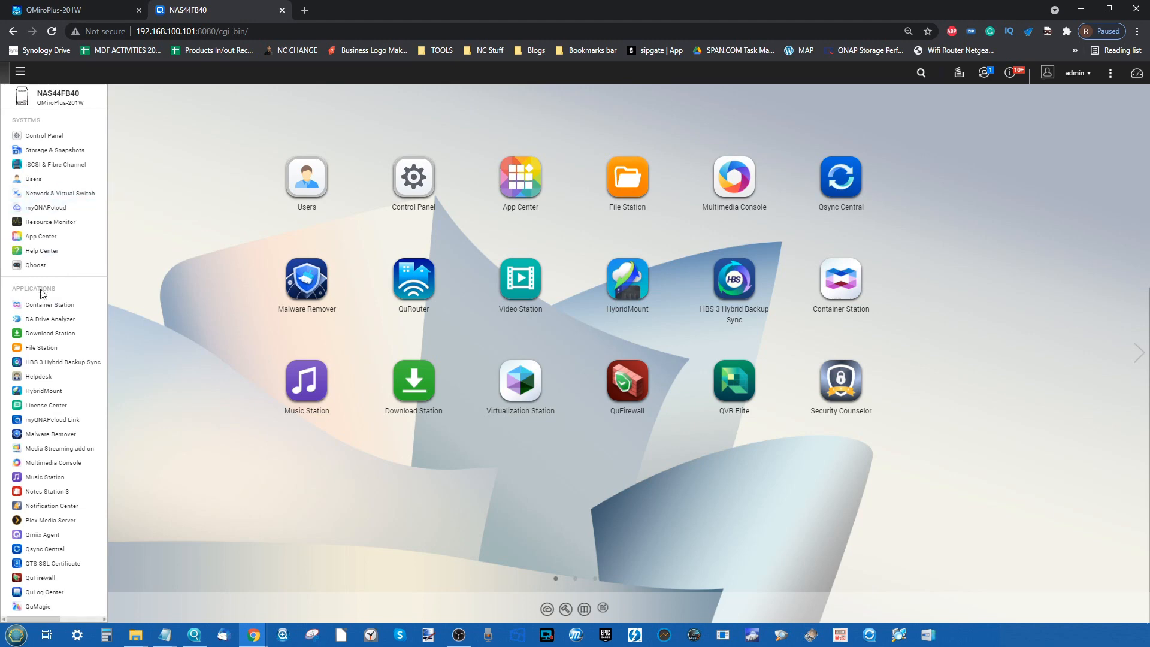
left_click(55, 150)
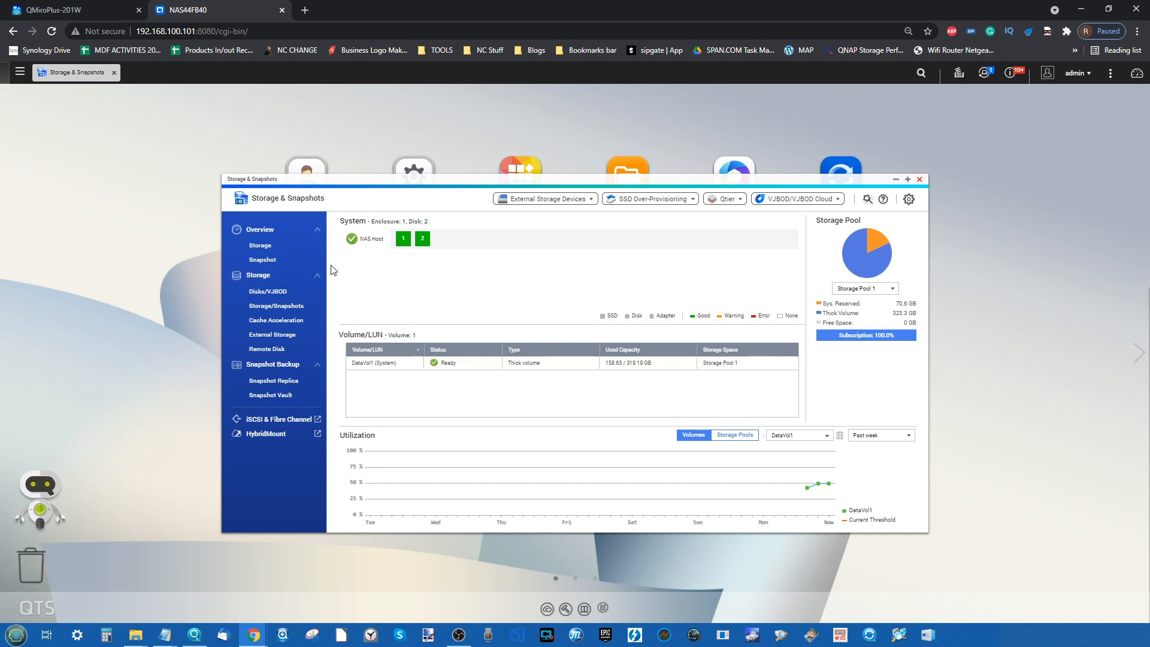
left_click(281, 290)
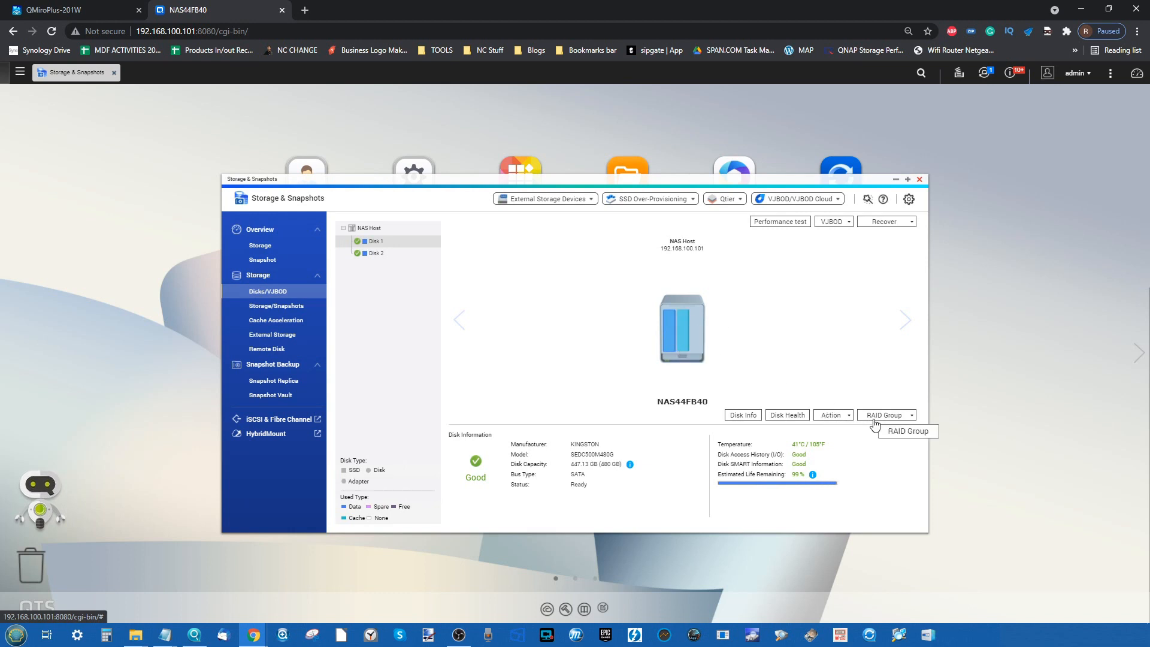
left_click(833, 415)
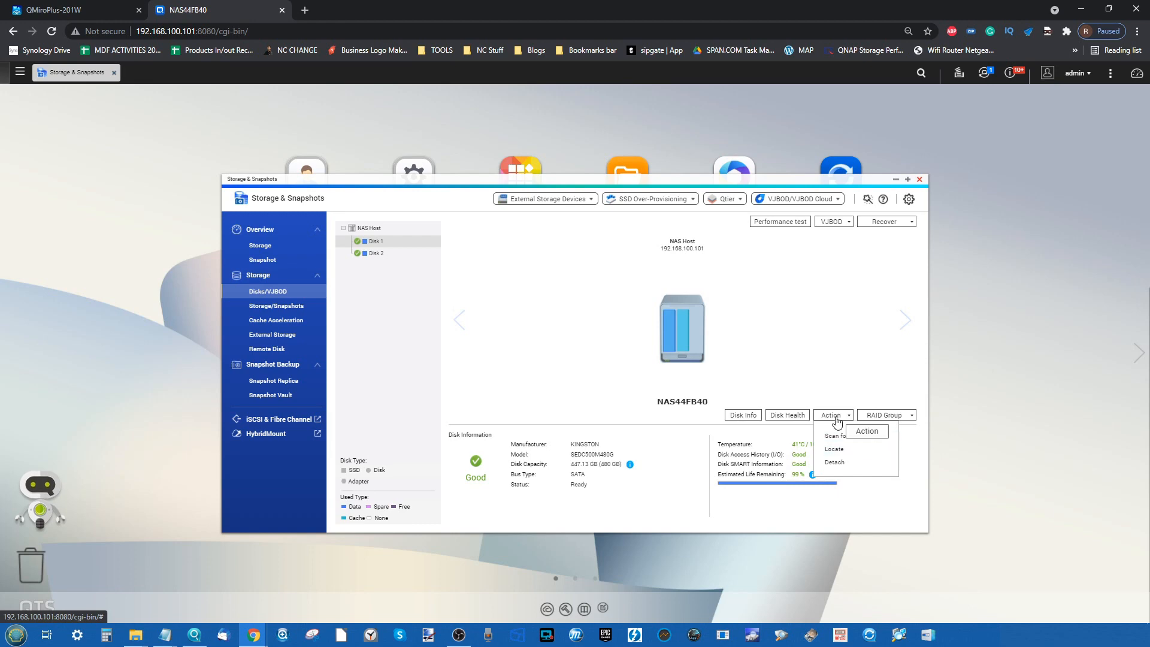
left_click(259, 308)
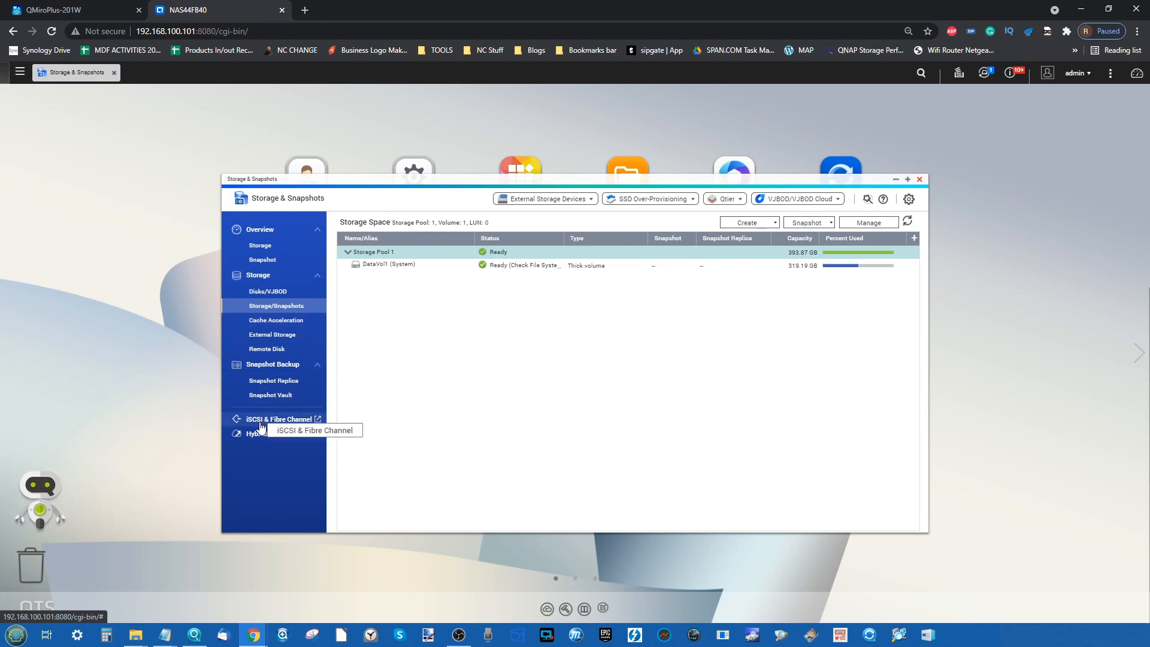
left_click(920, 181)
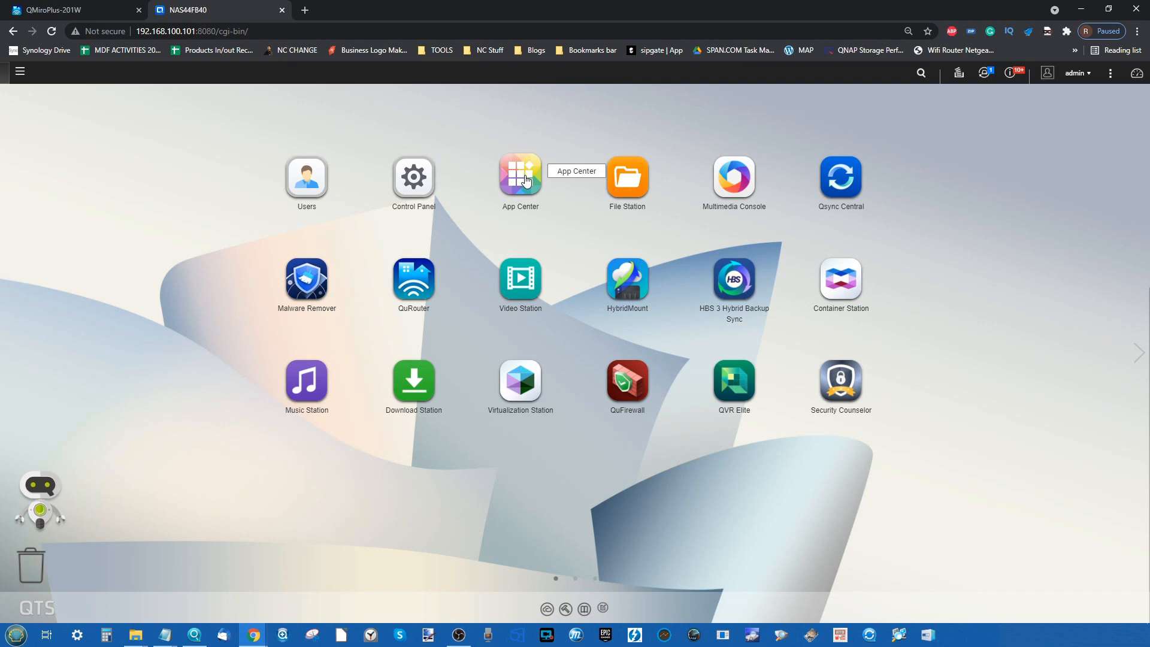
Browse the installed apps in the NAS's App Center
left_click(525, 180)
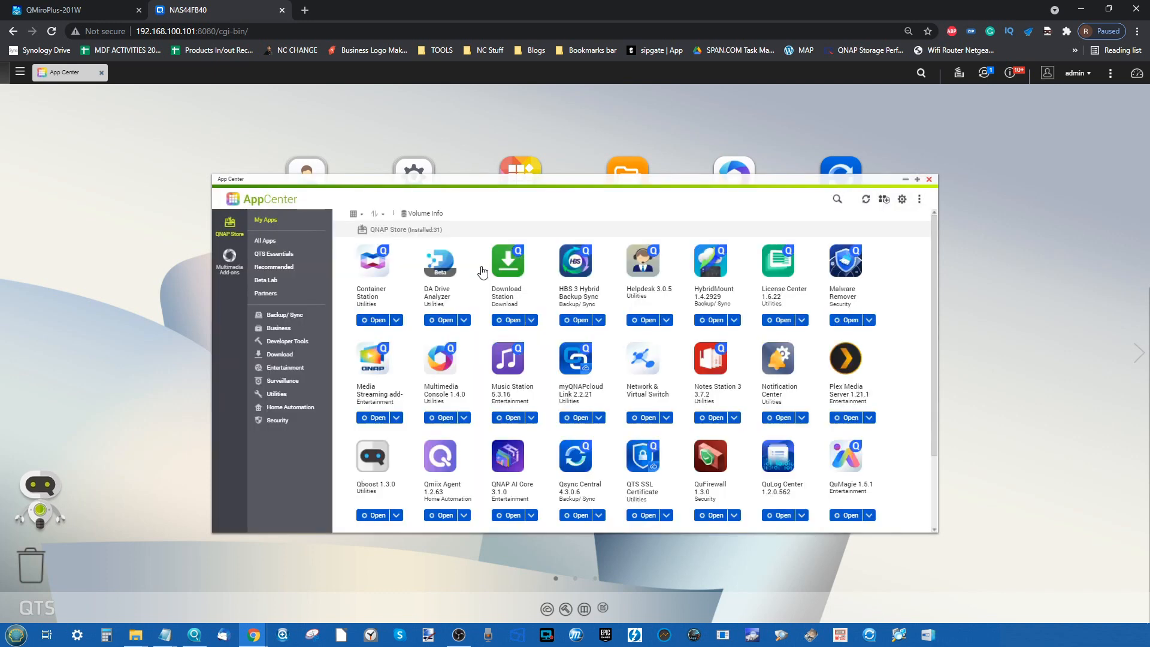
scroll(524, 324, "down", 2)
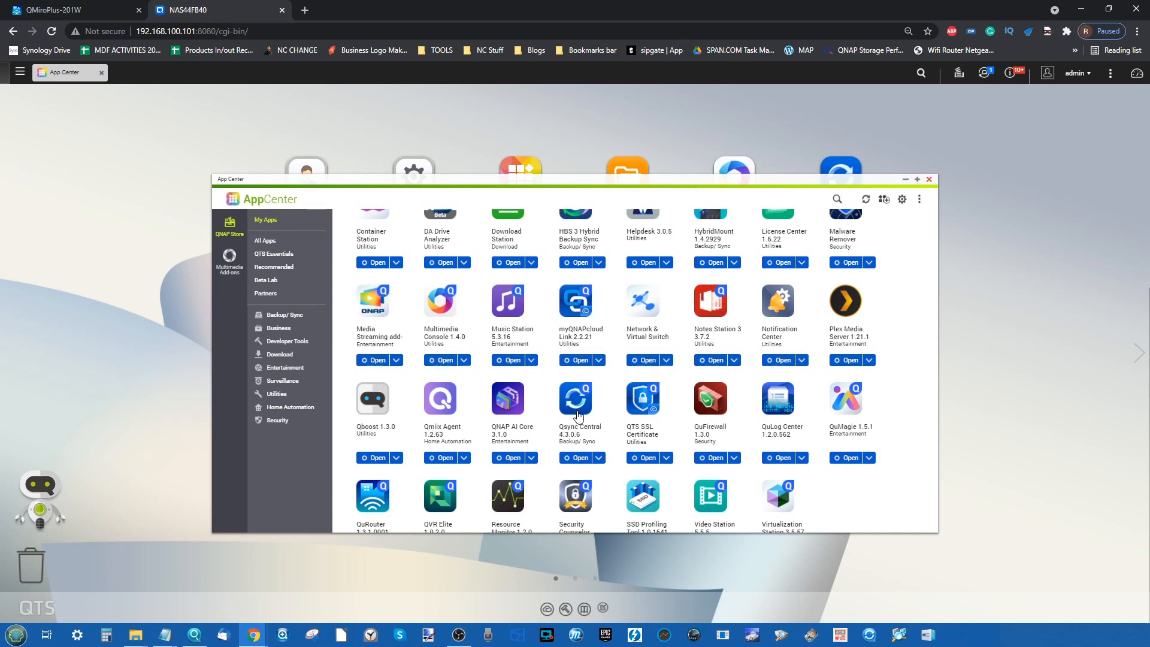
scroll(578, 415, "up", 1)
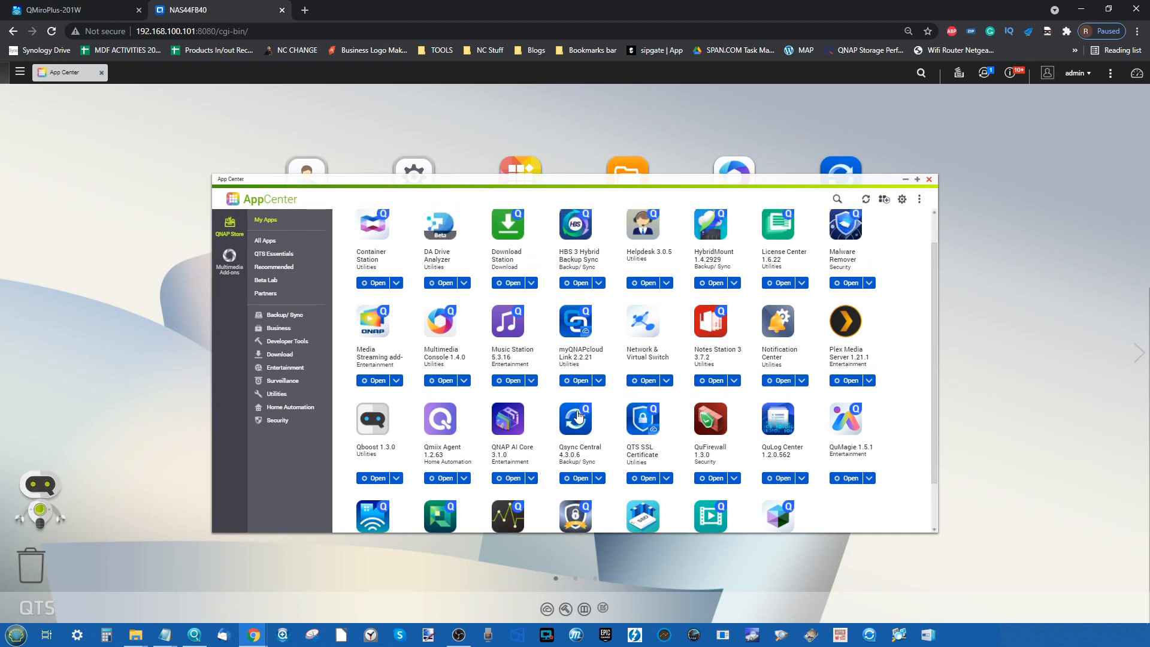
scroll(578, 415, "up", 1)
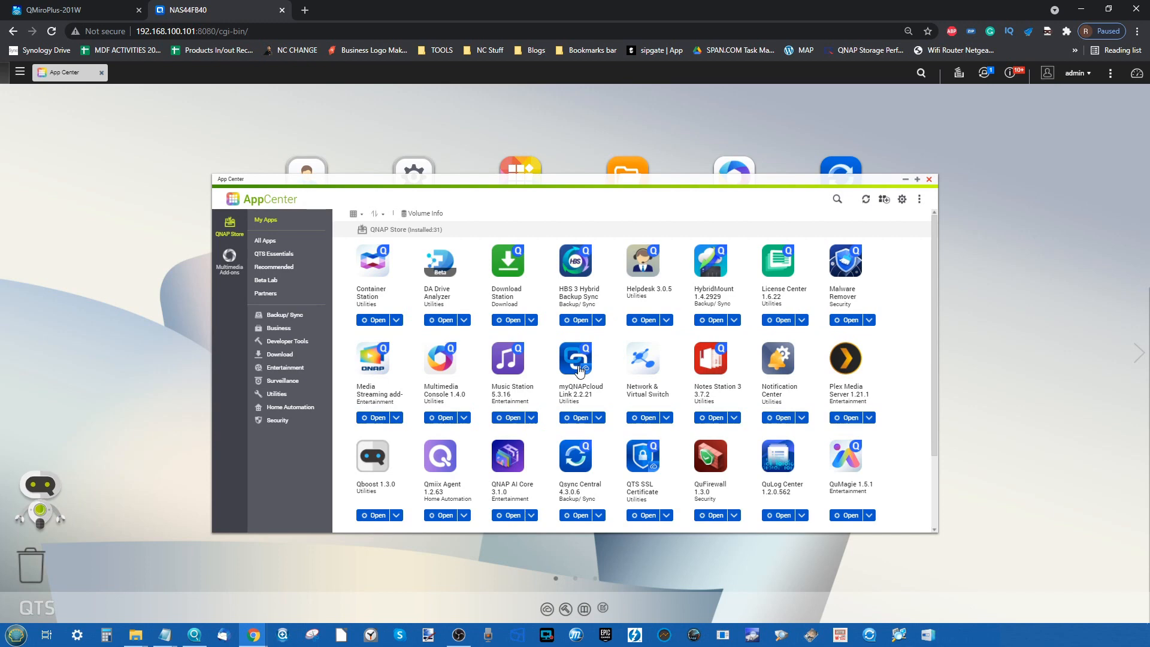
scroll(579, 371, "down", 1)
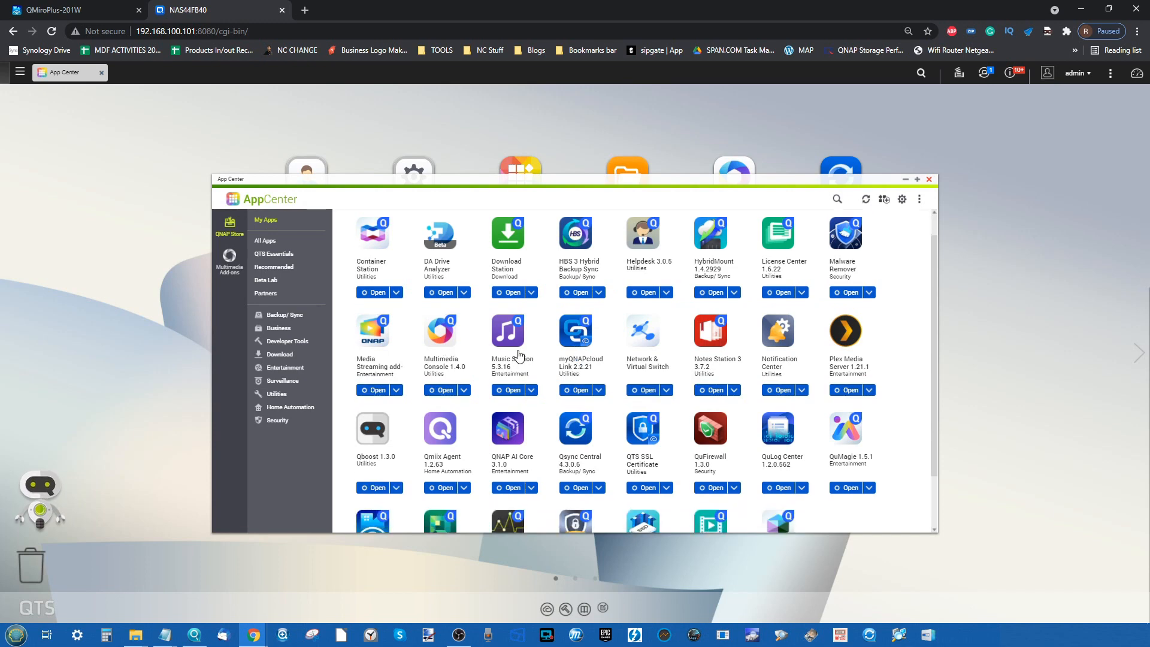
scroll(518, 355, "down", 2)
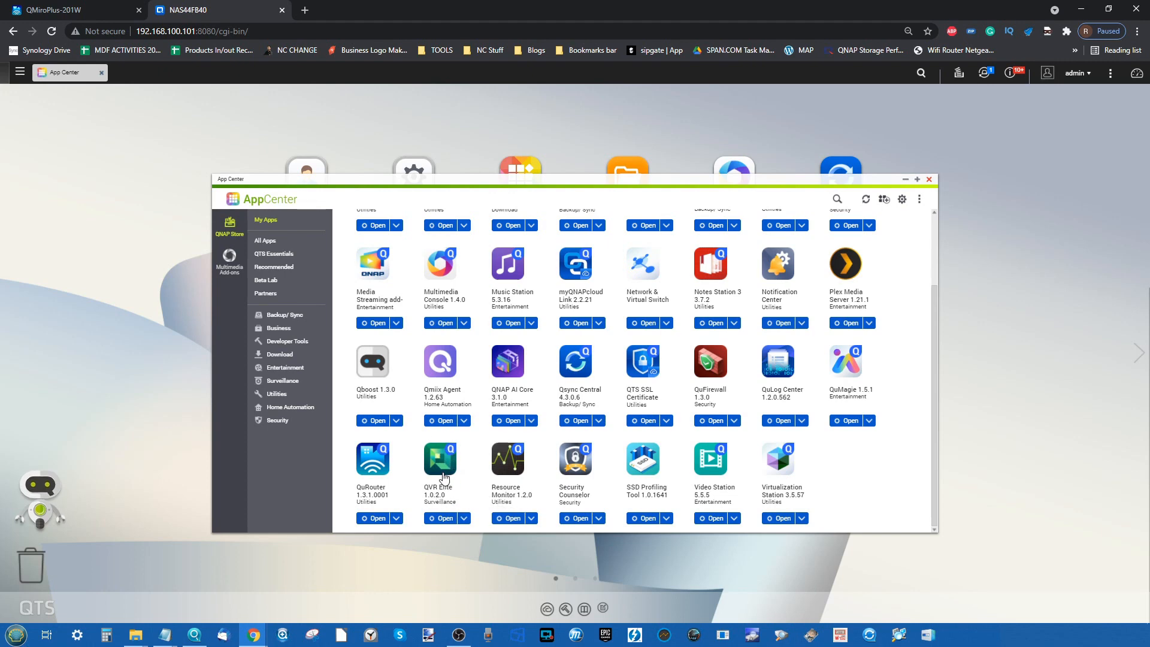
Look through the full list of installed apps, from Container Station to Virtualization Station, and close the App Center
scroll(454, 471, "up", 2)
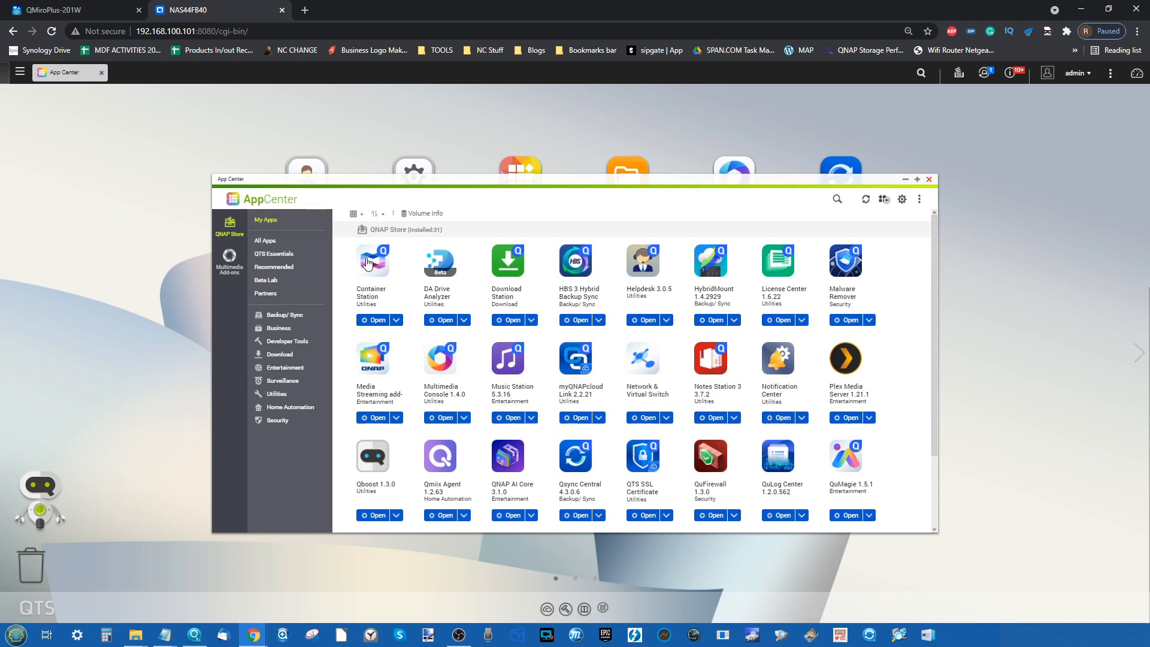
scroll(368, 263, "down", 2)
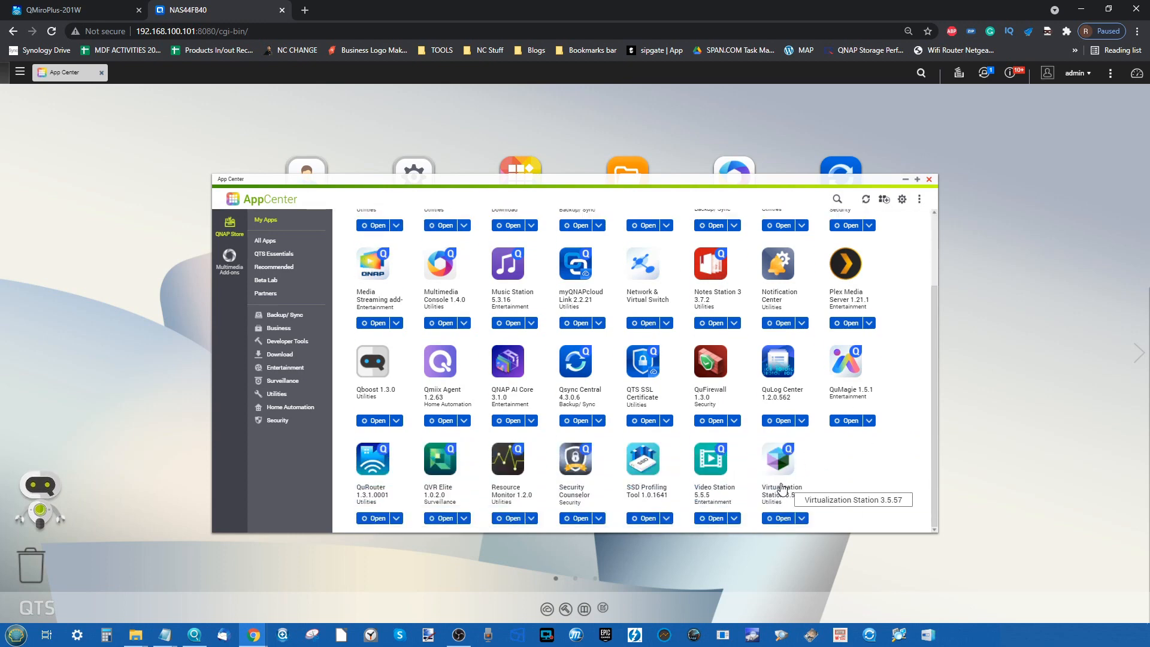
left_click(929, 180)
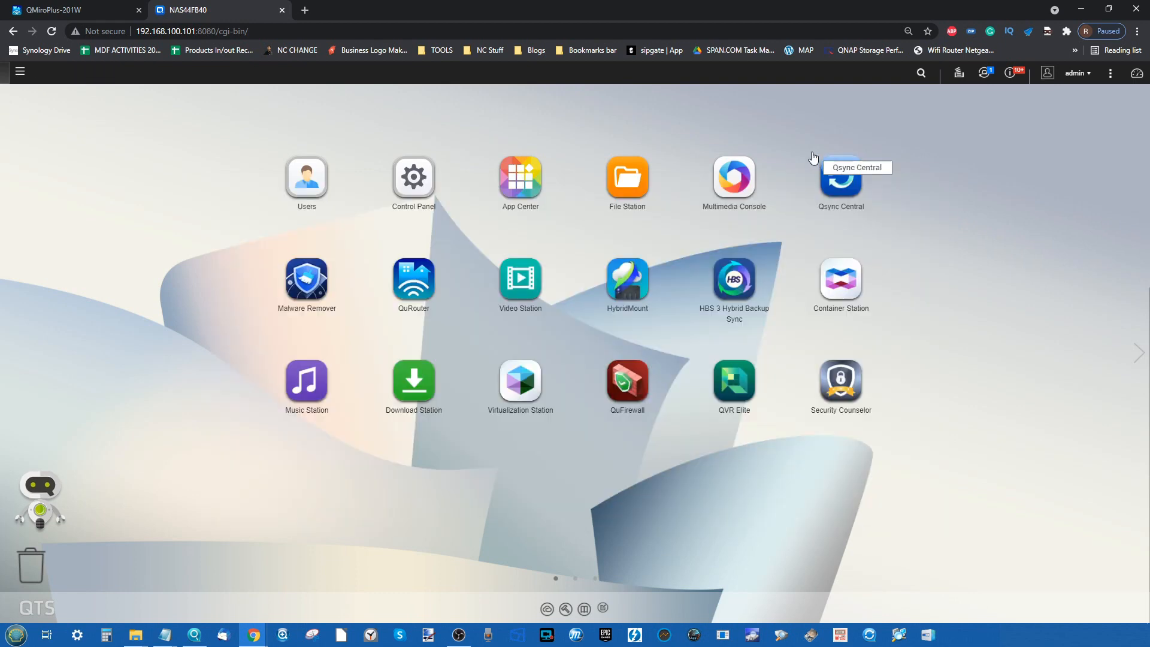
Review Security Counselor's overview and Security Checkup report, close it, and take another look at the installed apps in the App Center
left_click(842, 380)
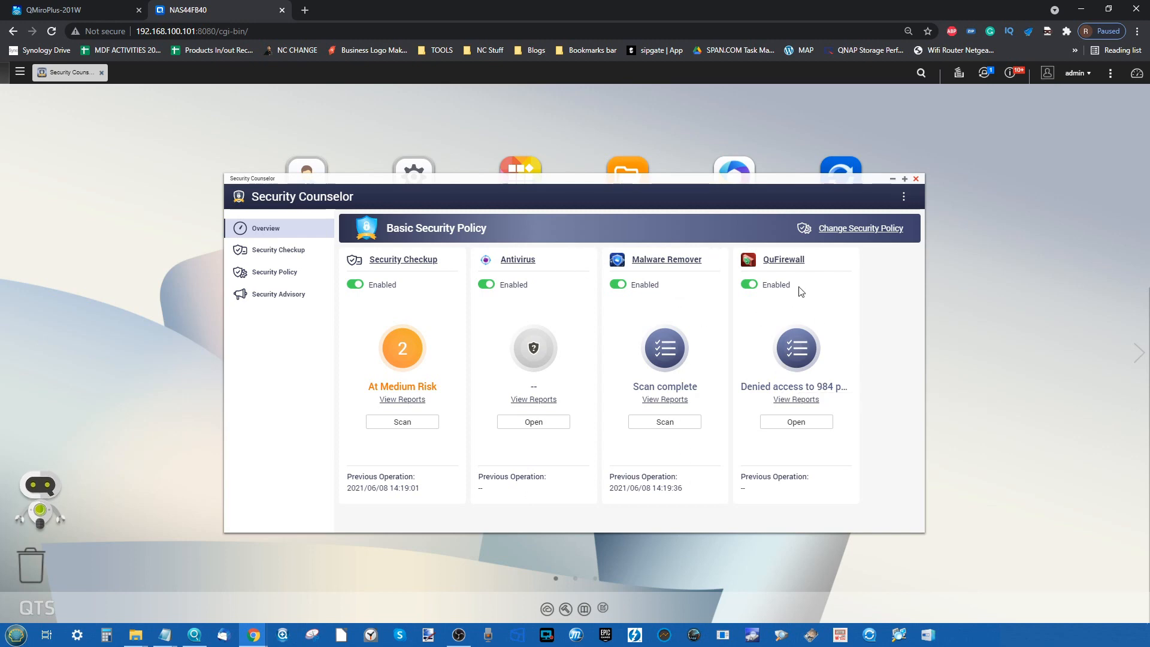
left_click(397, 400)
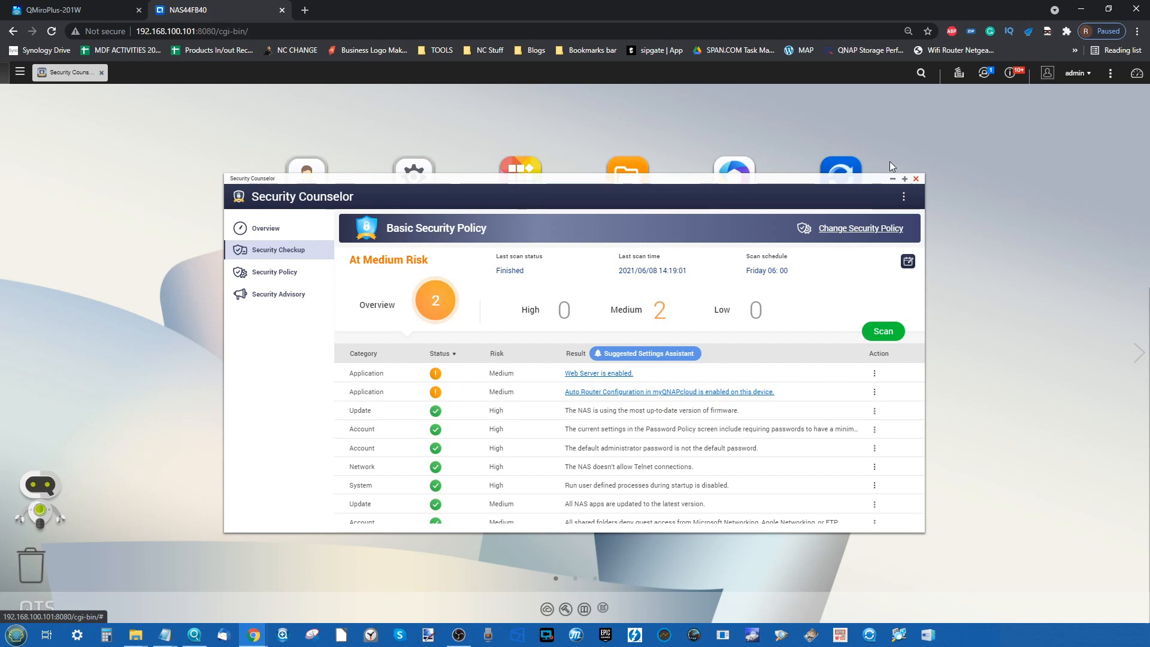
left_click(916, 180)
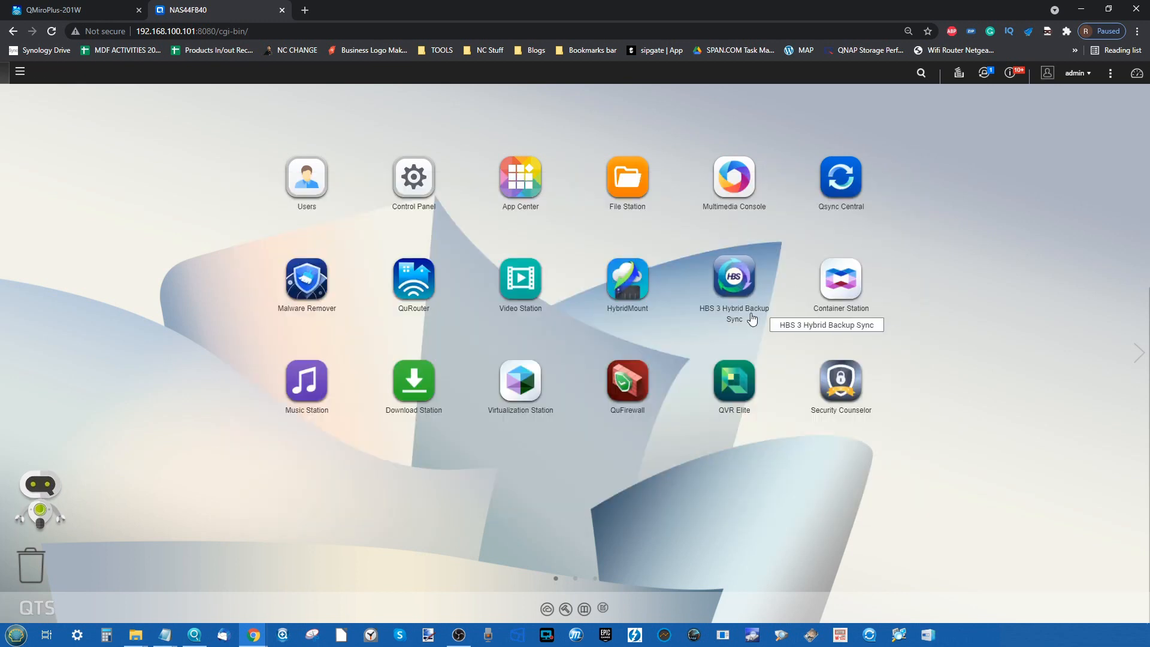
left_click(520, 180)
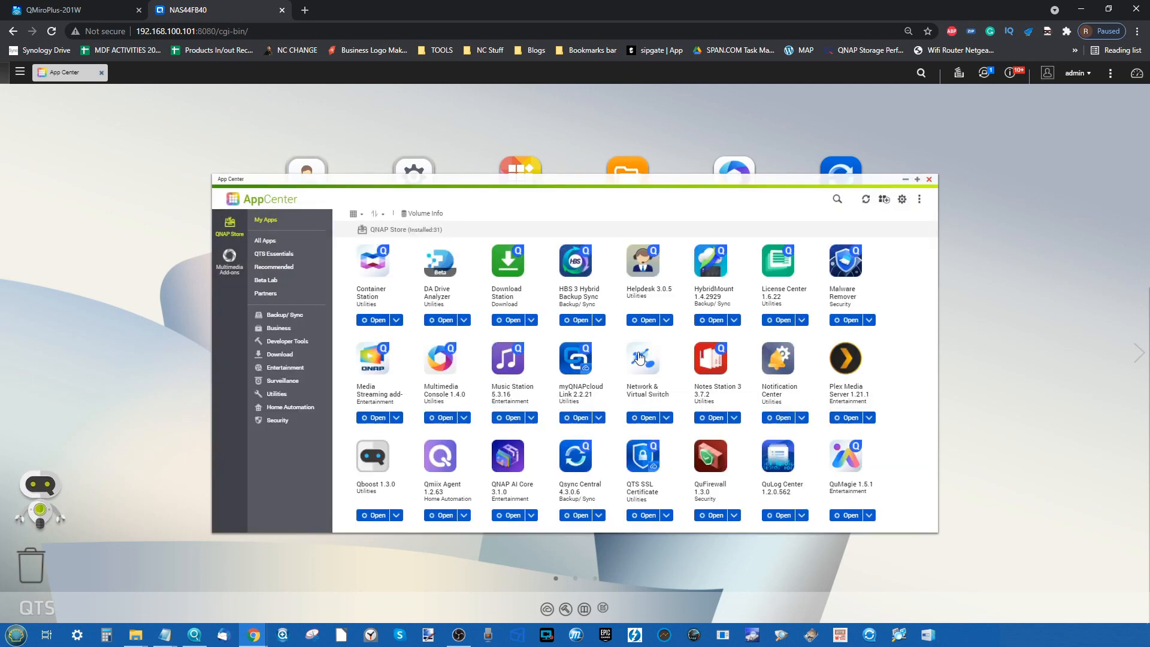
left_click(929, 180)
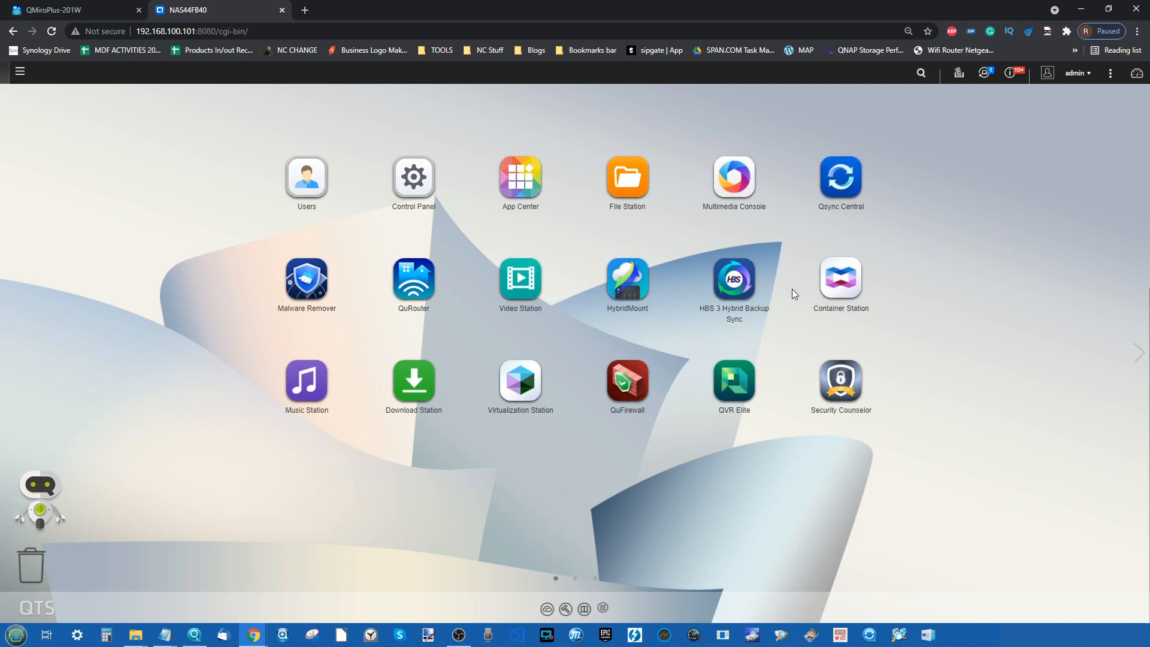
Open Video Station, dismiss the Quick Start so it does not show next time, and display the Movies category
left_click(522, 287)
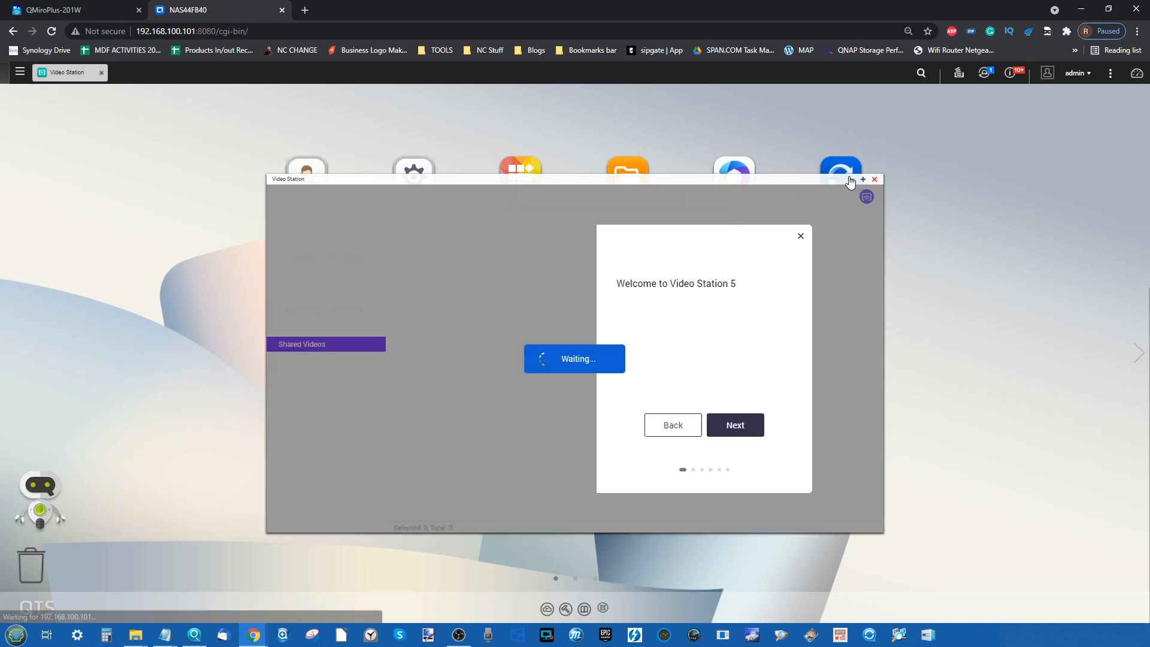
left_click(801, 236)
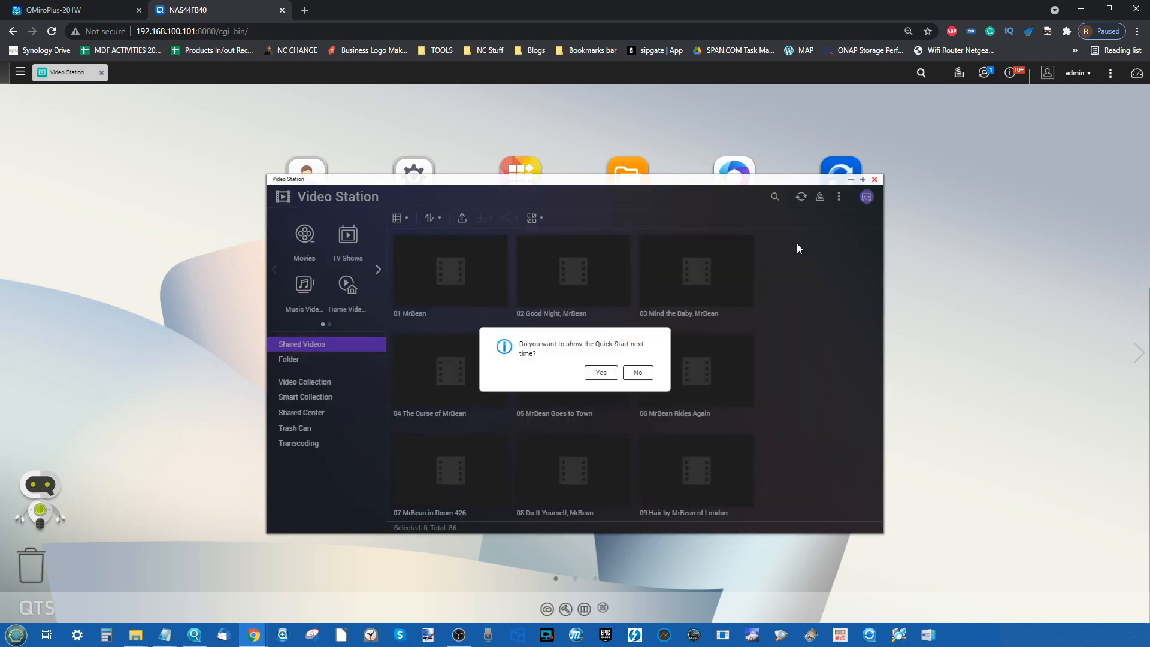
left_click(638, 372)
left_click(601, 405)
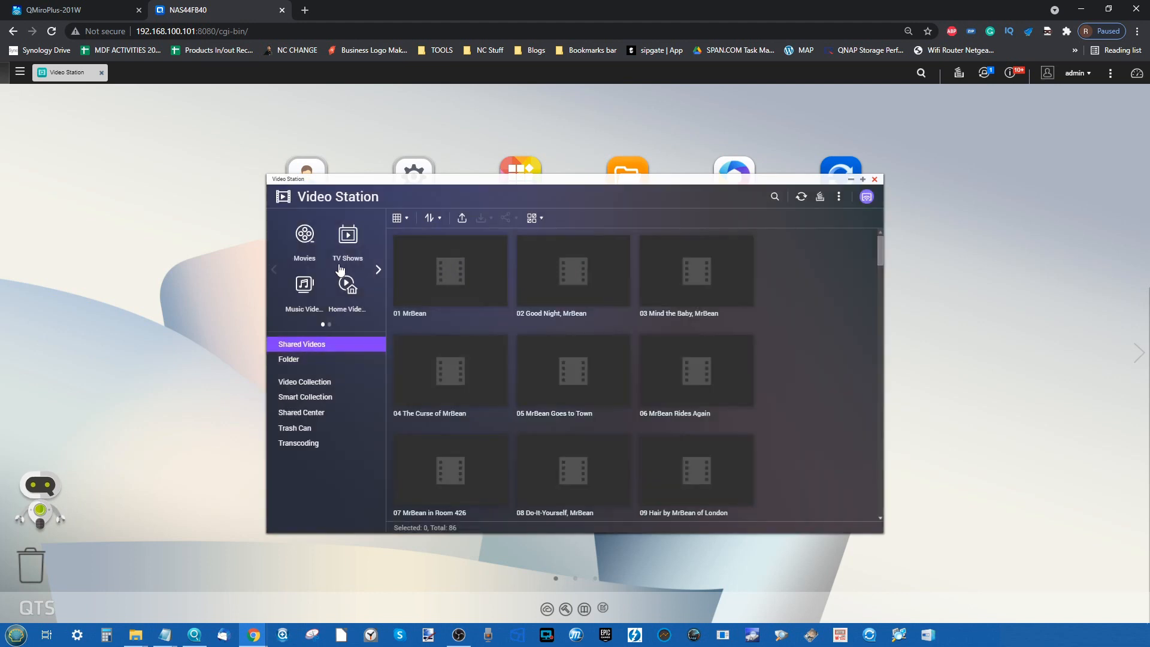
left_click(340, 266)
left_click(305, 235)
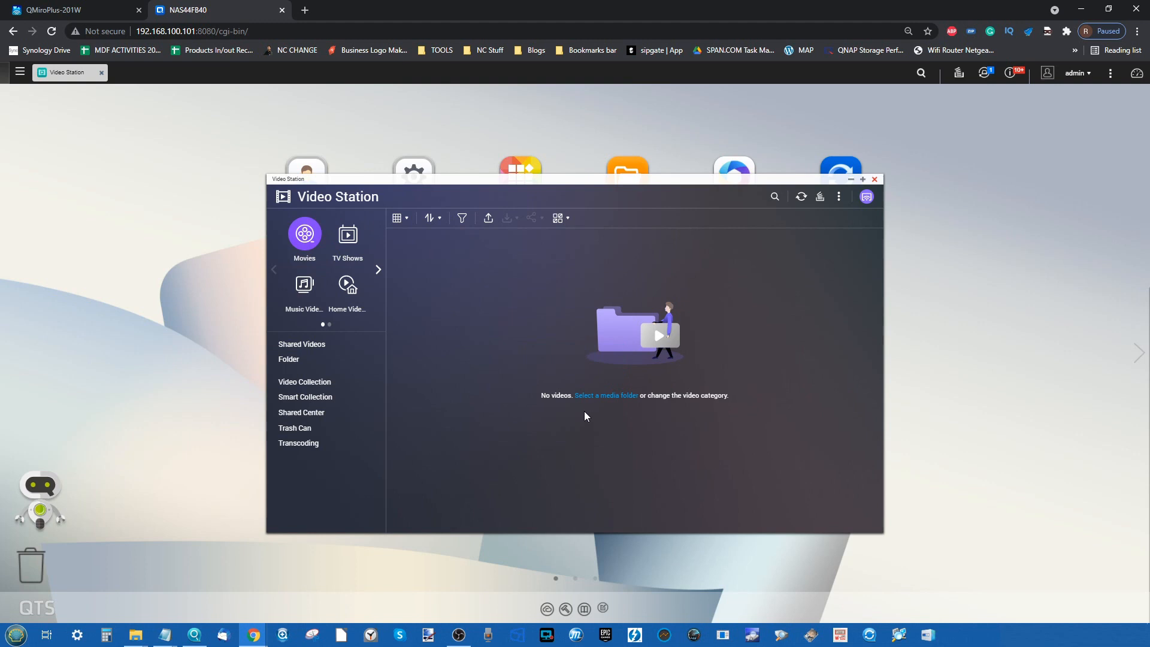
Add the Movies folder in QMIROPLUS-SHARE-RAID-1/PLEX TEST MEDIA as a media folder for the Movies category, and close Video Station
left_click(610, 396)
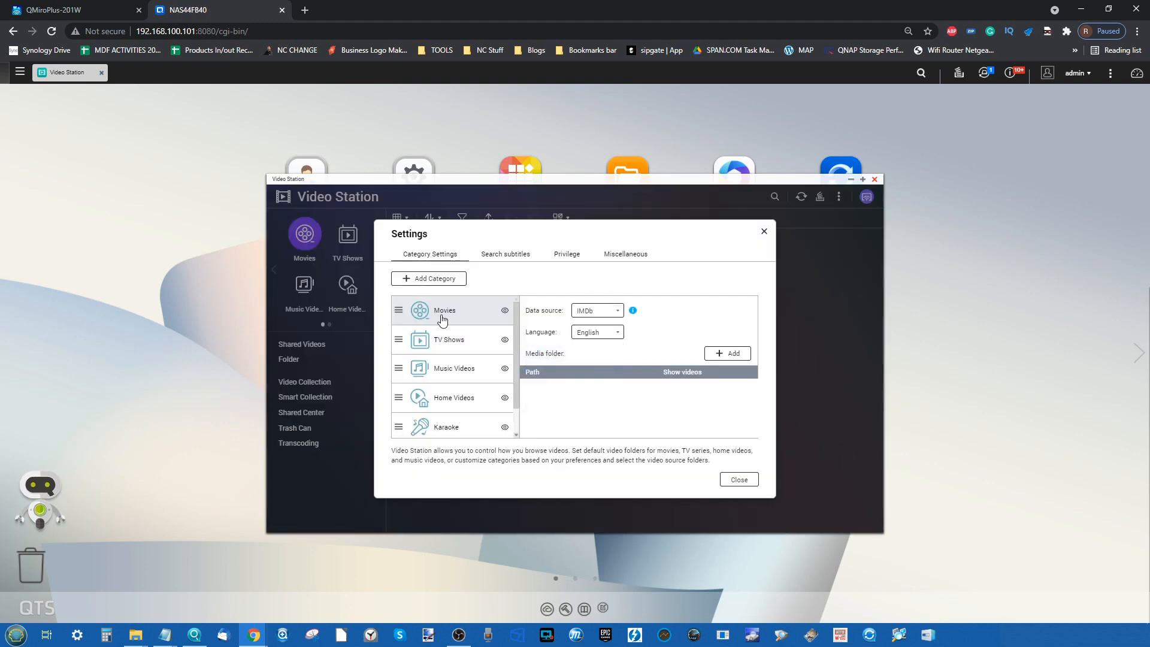
left_click(729, 354)
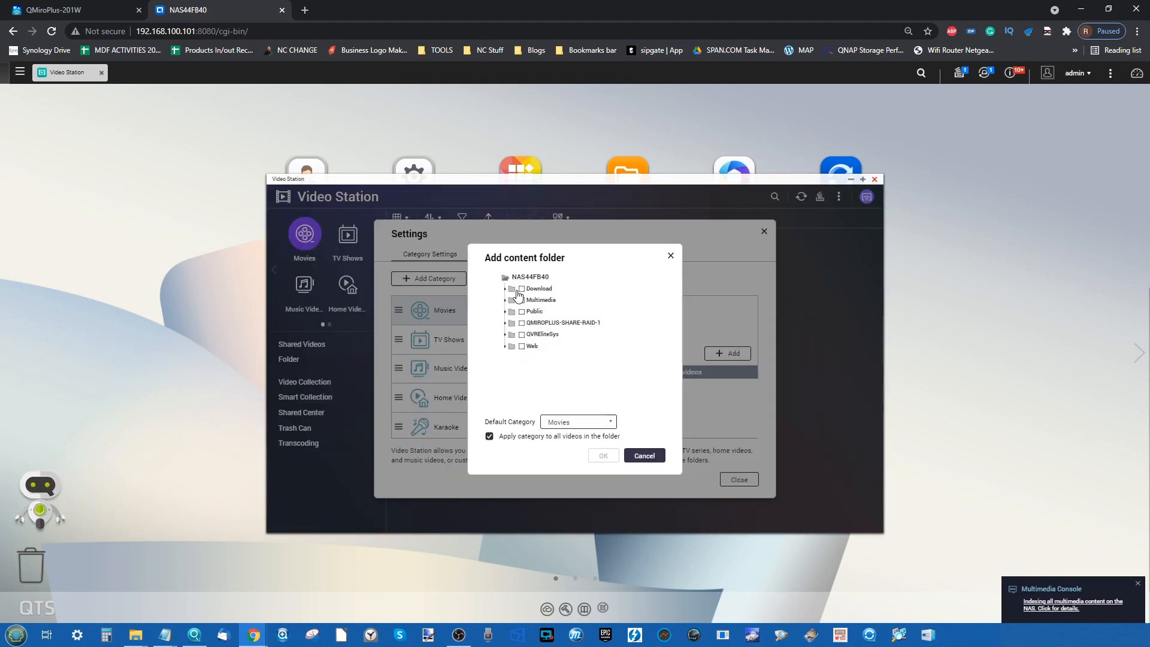
left_click(549, 323)
left_click(552, 346)
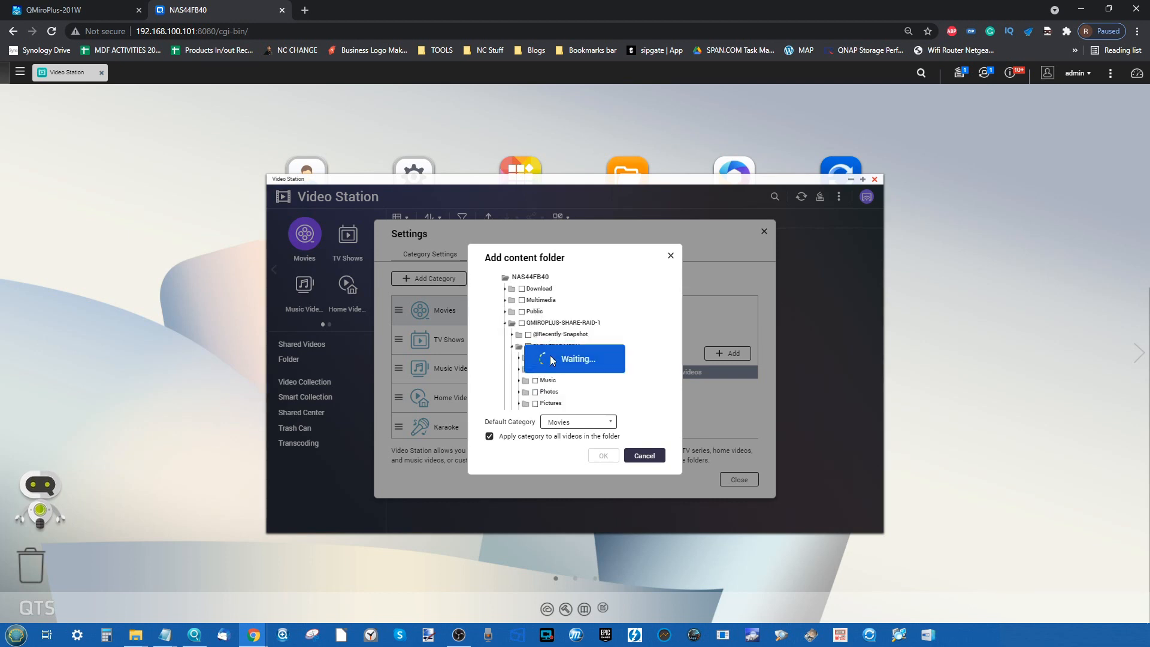
left_click(535, 369)
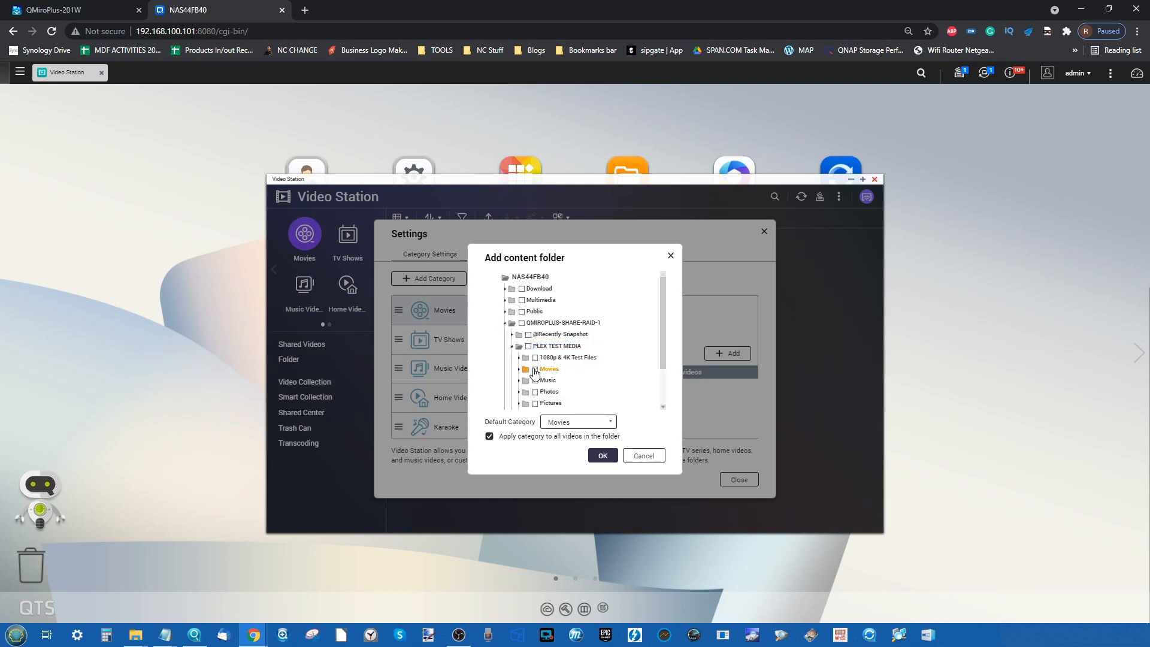
left_click(602, 454)
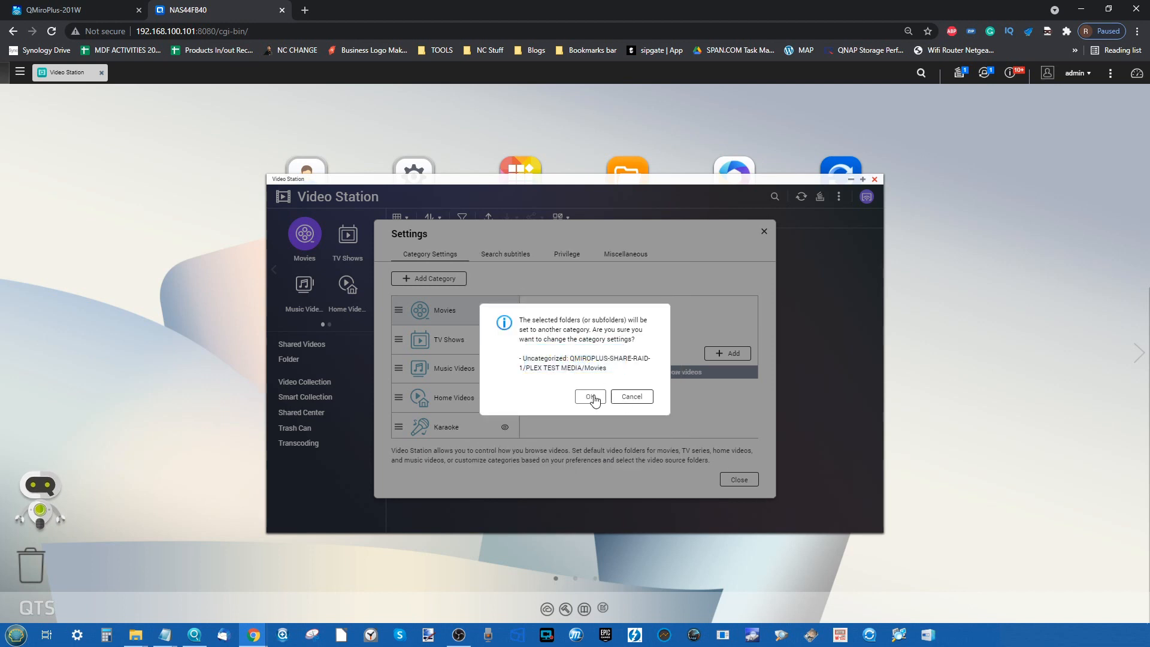
left_click(592, 397)
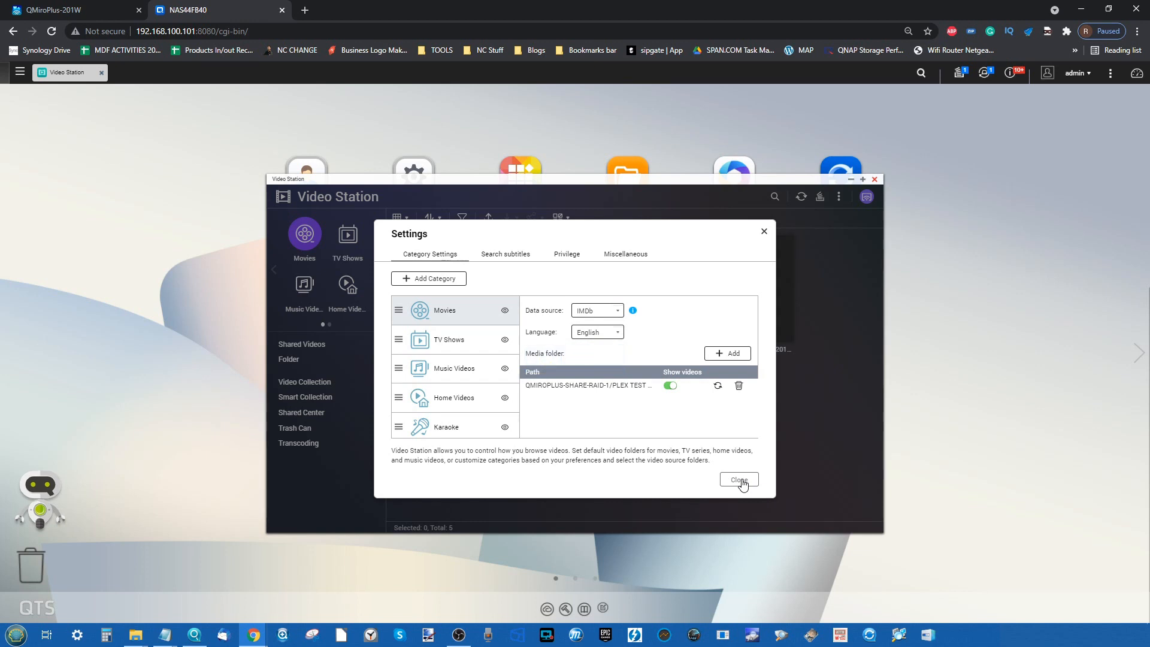
left_click(740, 480)
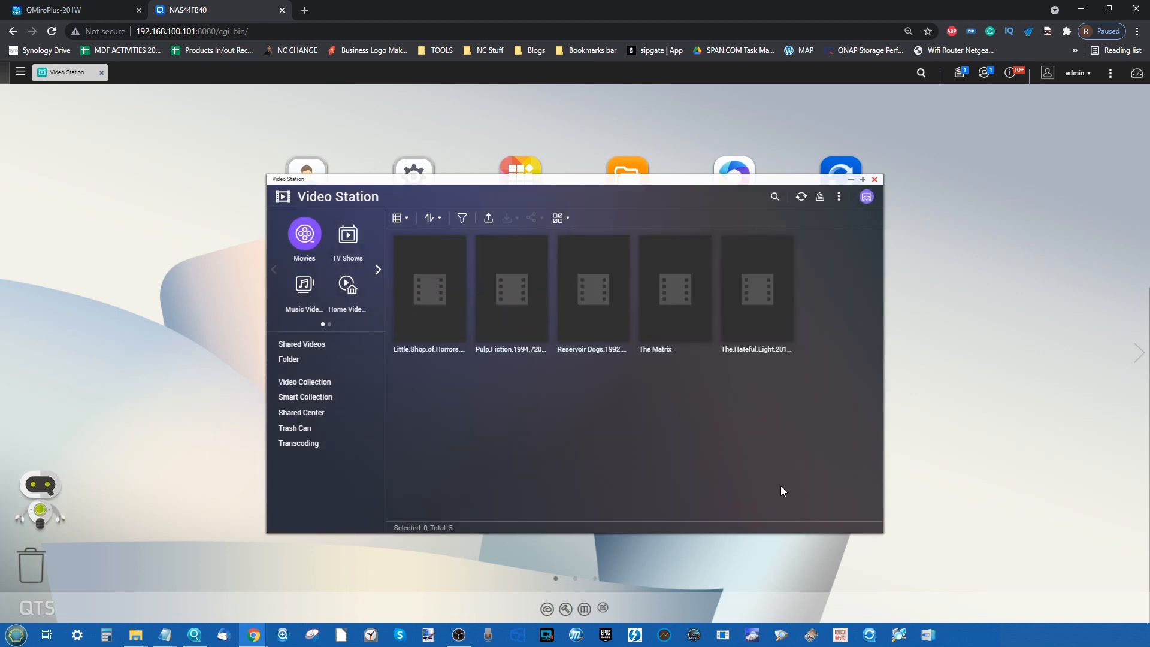
left_click(874, 179)
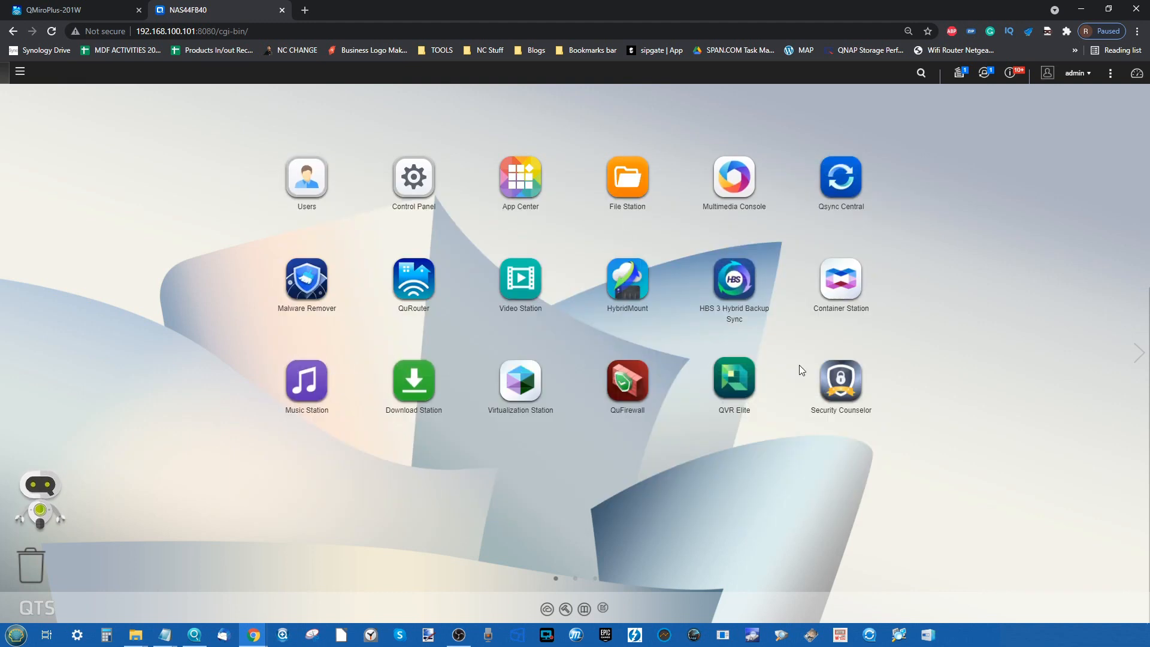
Look over the second desktop page of app shortcuts and the NAS's full list of systems and applications
left_click(1138, 350)
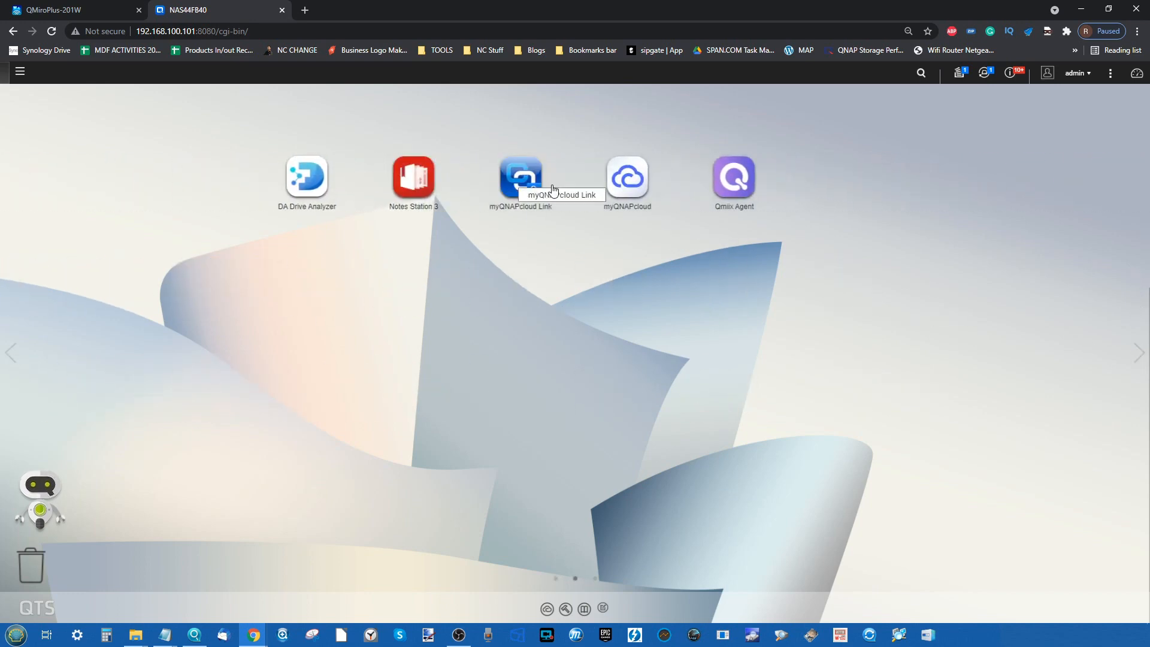
left_click(10, 352)
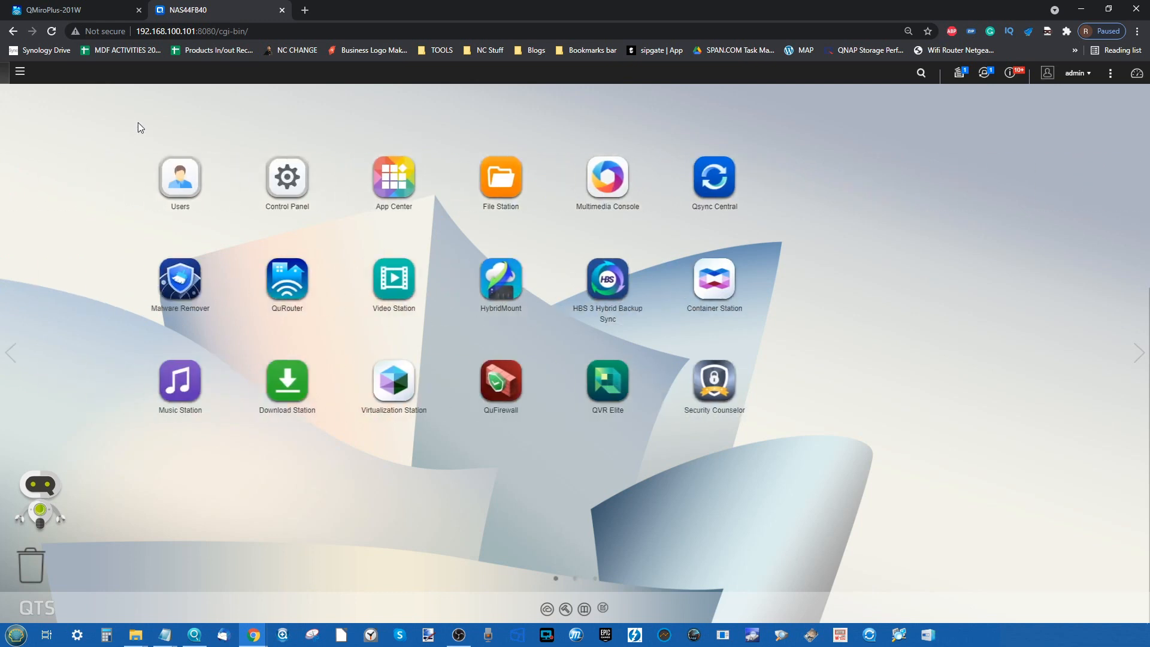
left_click(20, 71)
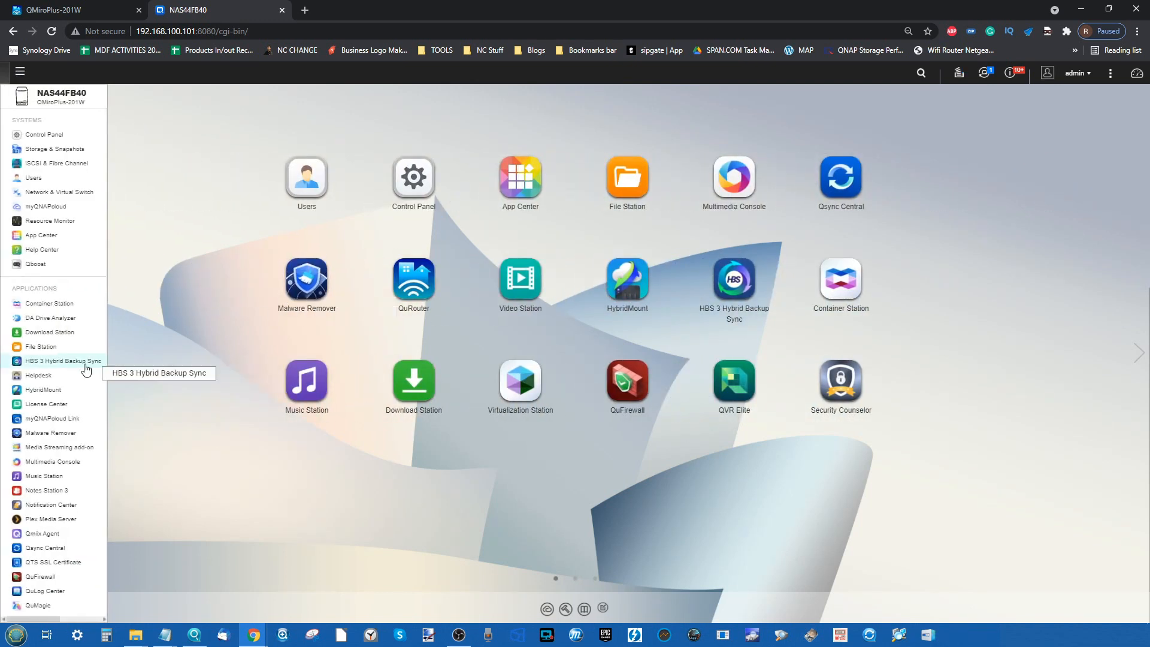
scroll(28, 366, "down", 10)
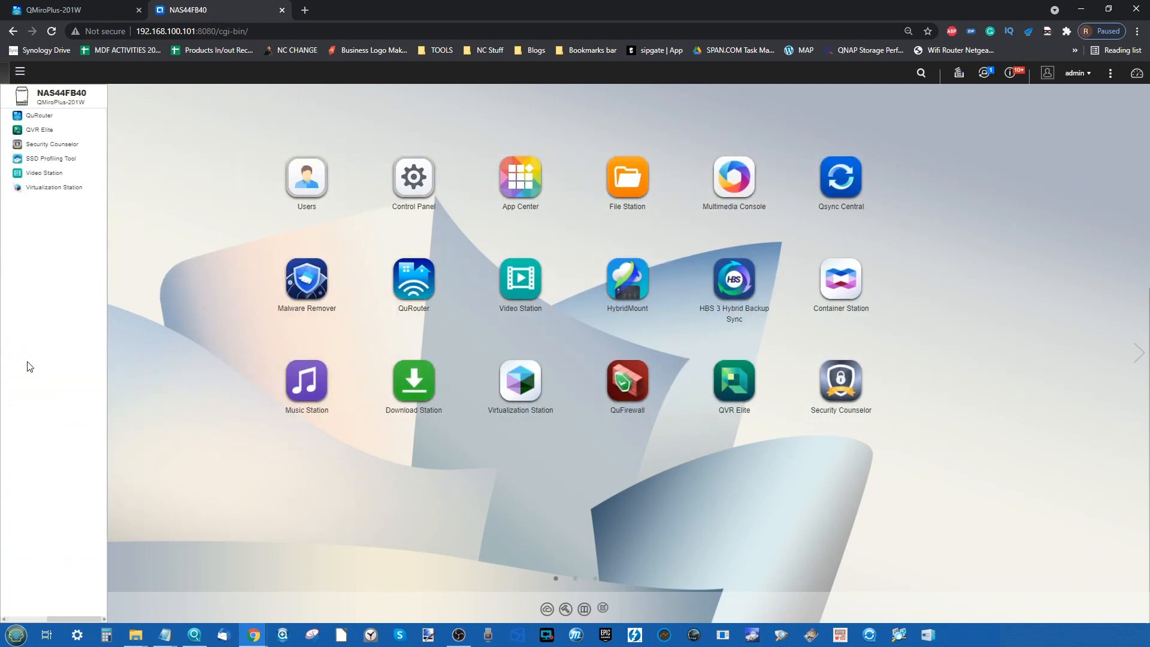
Open Virtualization Station, examine the free Windows virtual machines offered for download, and leave without downloading one
left_click(49, 187)
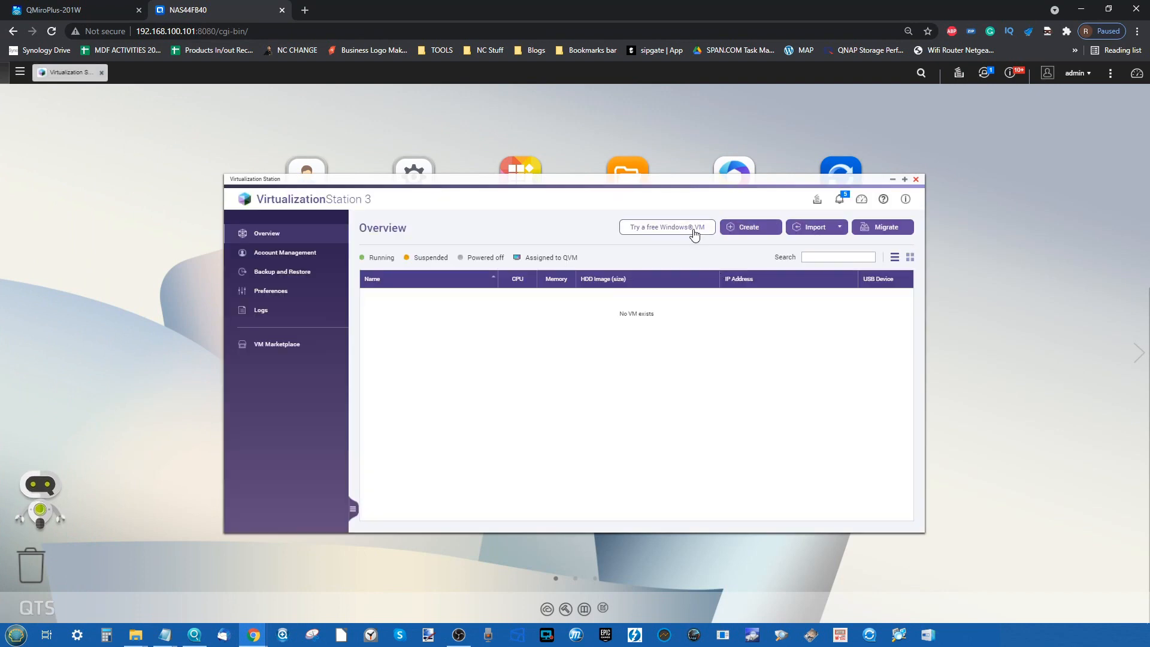
left_click(695, 234)
left_click(606, 279)
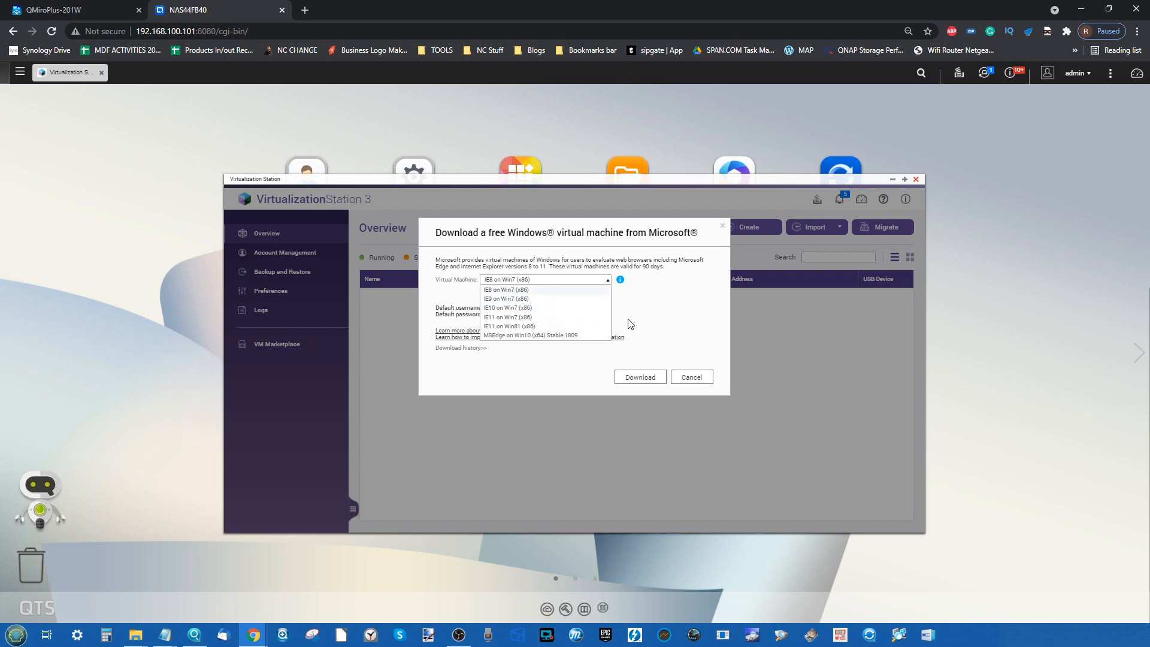
left_click(693, 361)
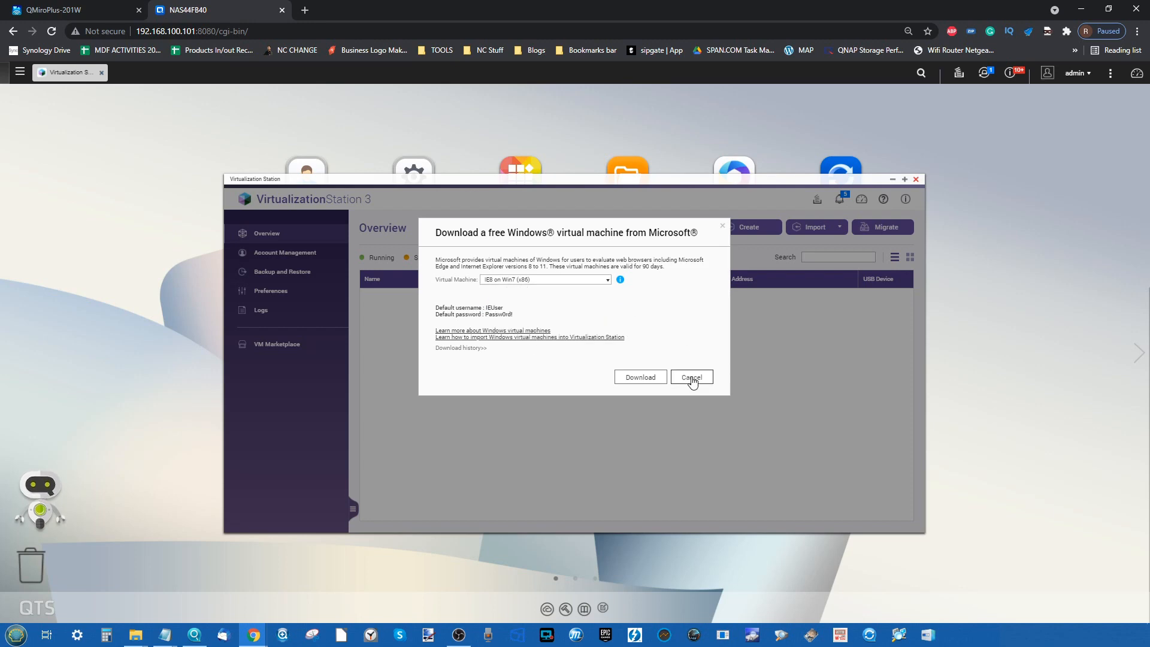
left_click(691, 376)
Browse the ready-to-deploy virtual appliances in Virtualization Station's VM Marketplace
left_click(287, 353)
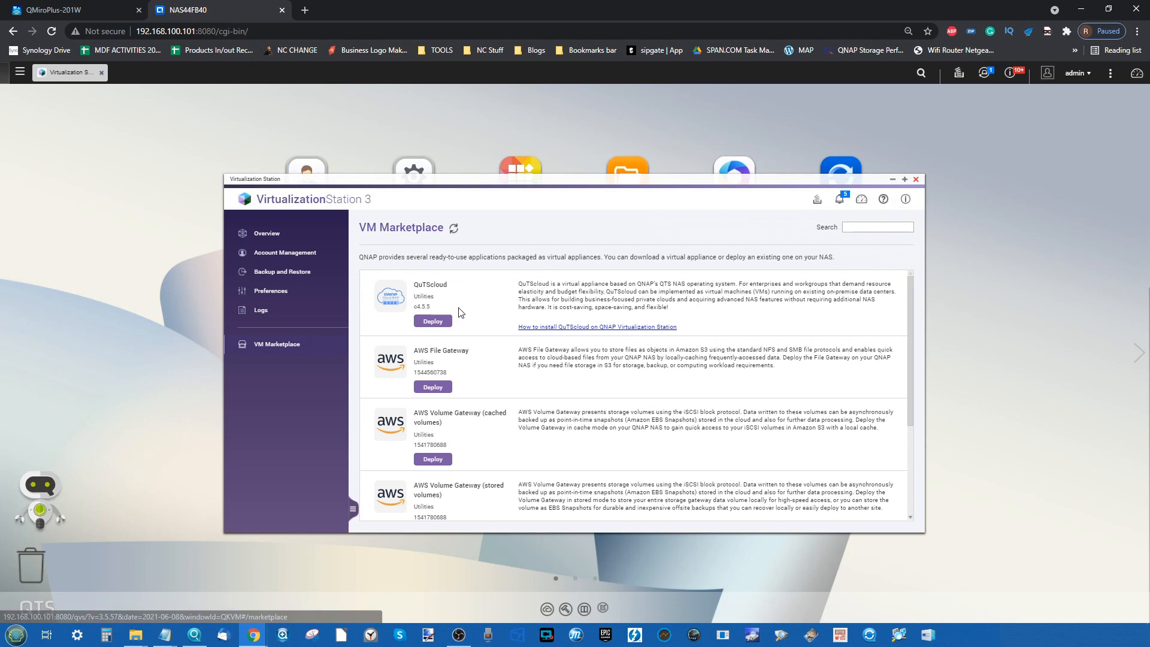
scroll(460, 312, "down", 5)
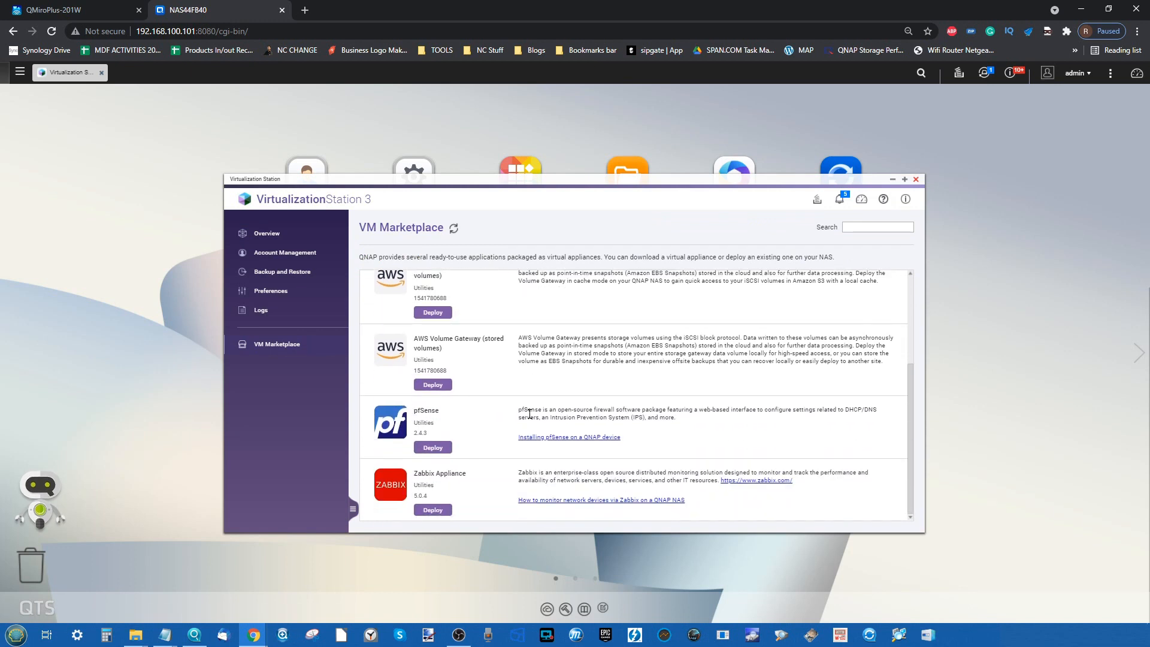
scroll(530, 414, "up", 3)
scroll(530, 413, "down", 3)
scroll(461, 447, "up", 1)
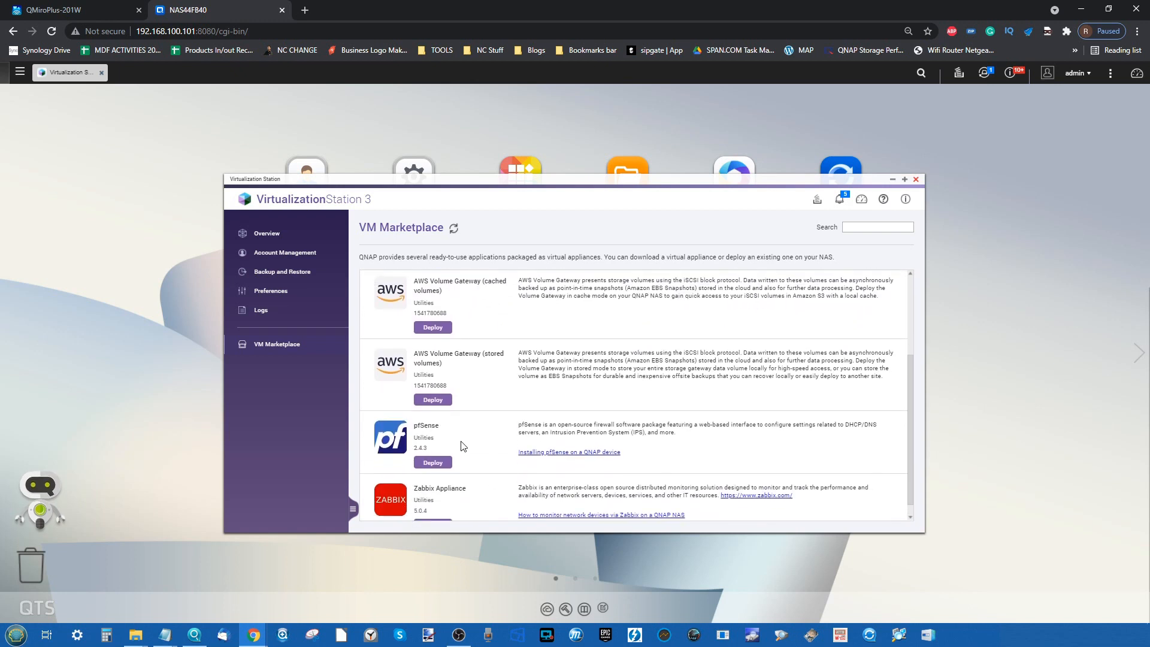
Examine Virtualization Station's Import VM and Create VM forms without importing or creating a machine, and close the application
left_click(285, 234)
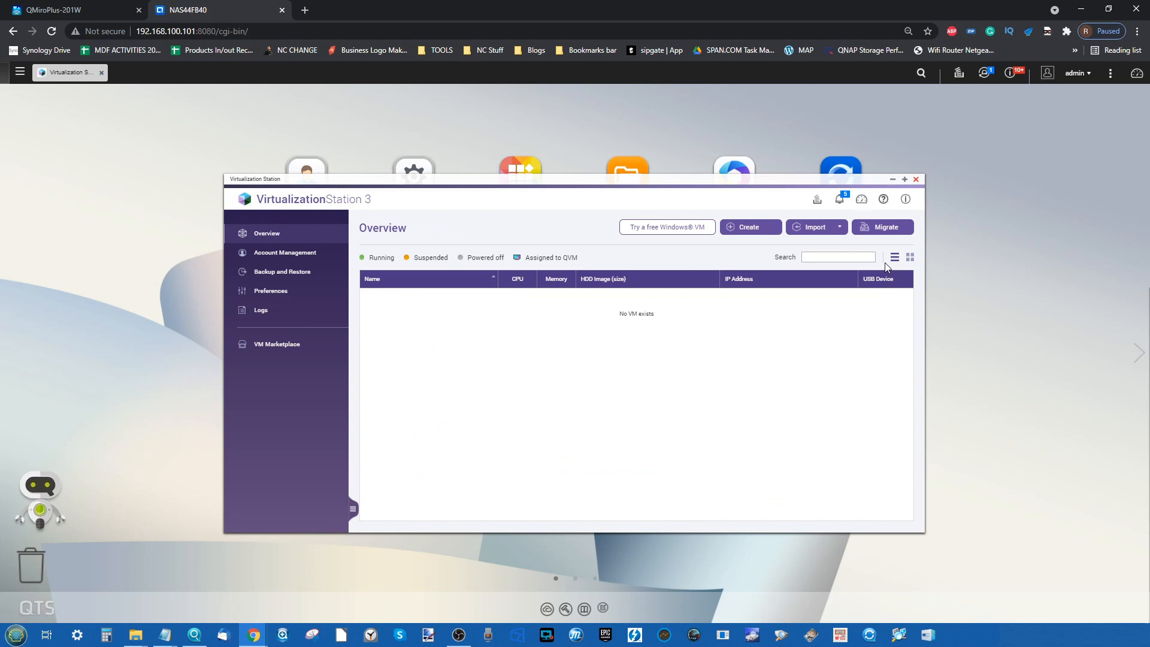
left_click(814, 228)
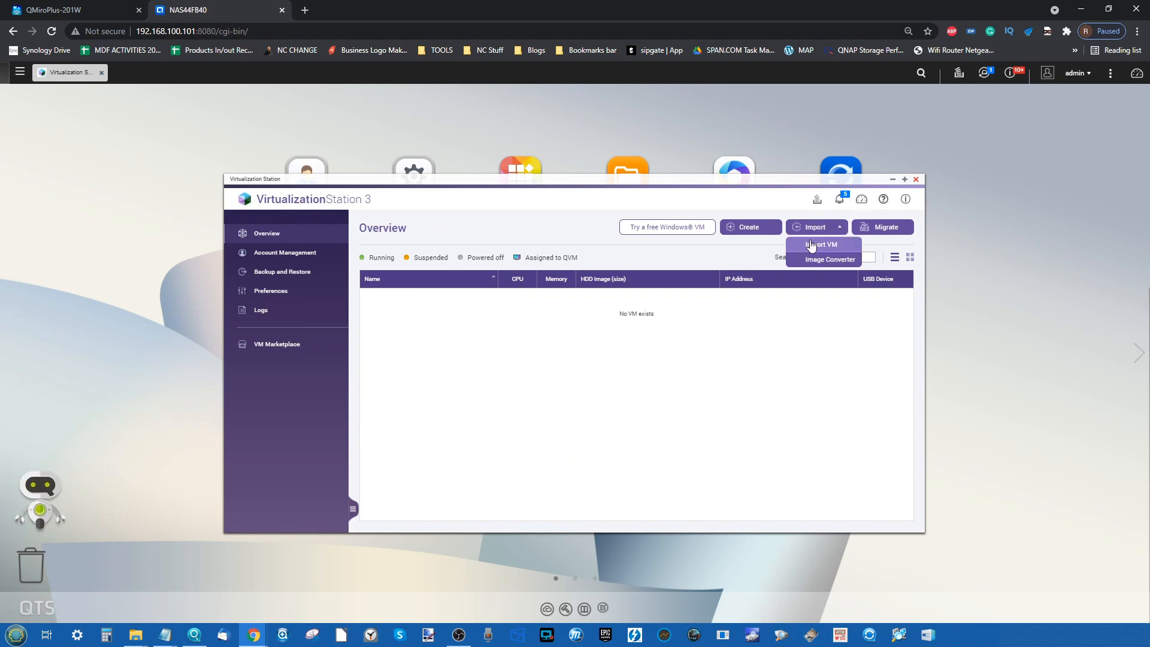
left_click(812, 245)
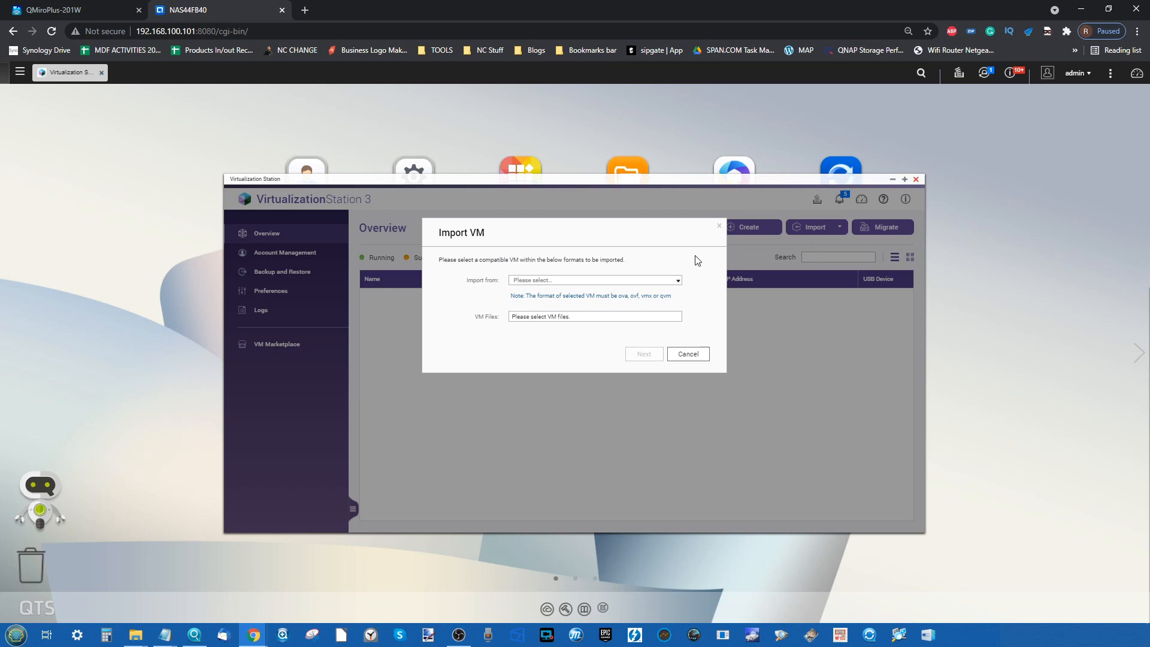
left_click(716, 223)
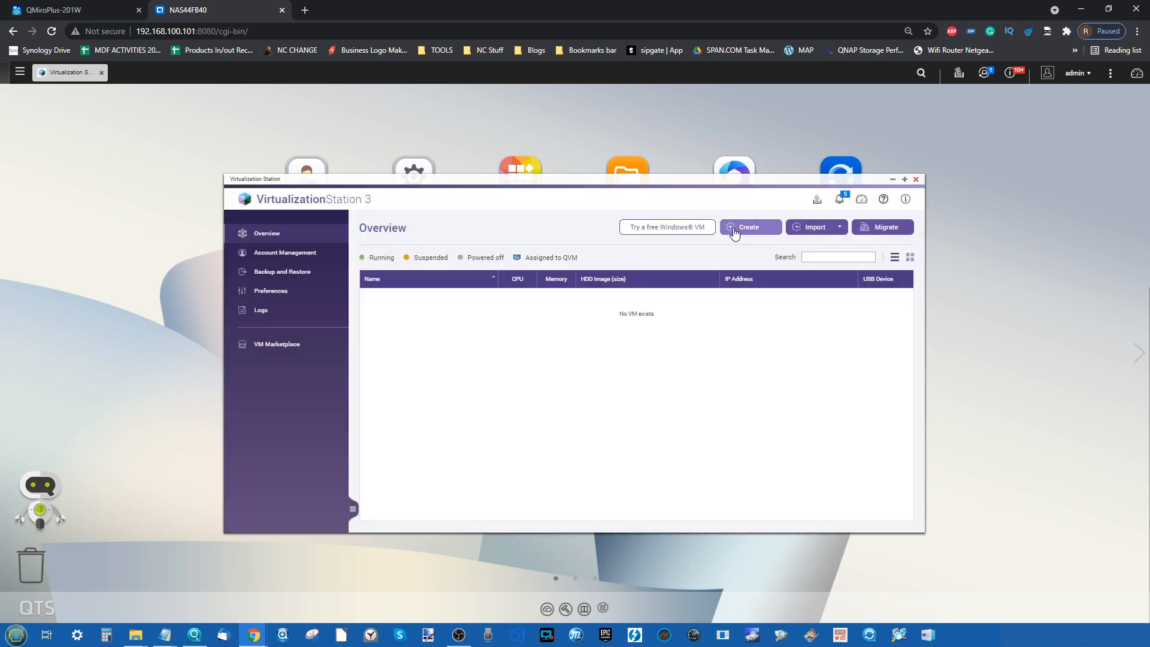
left_click(737, 228)
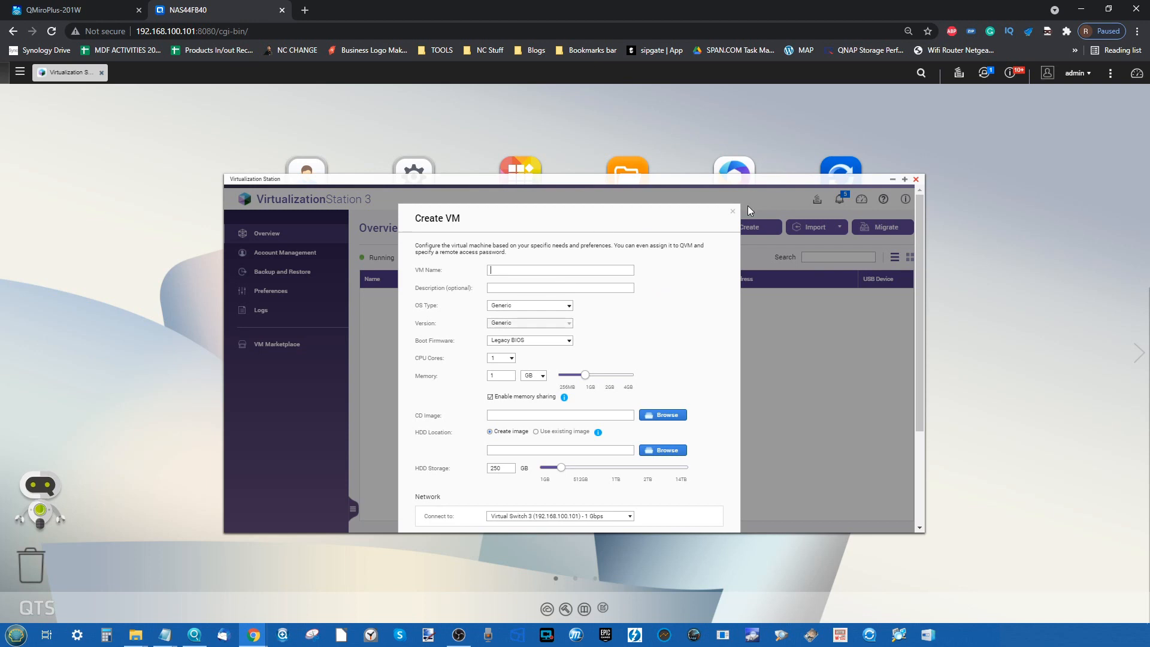
left_click(734, 212)
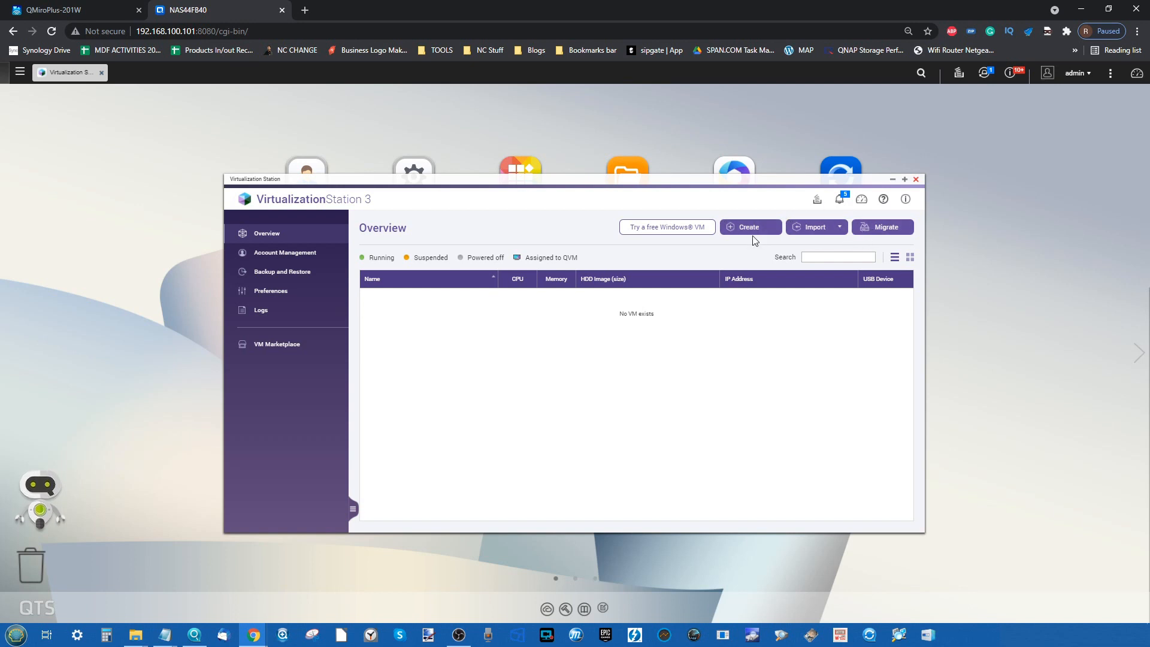
left_click(918, 181)
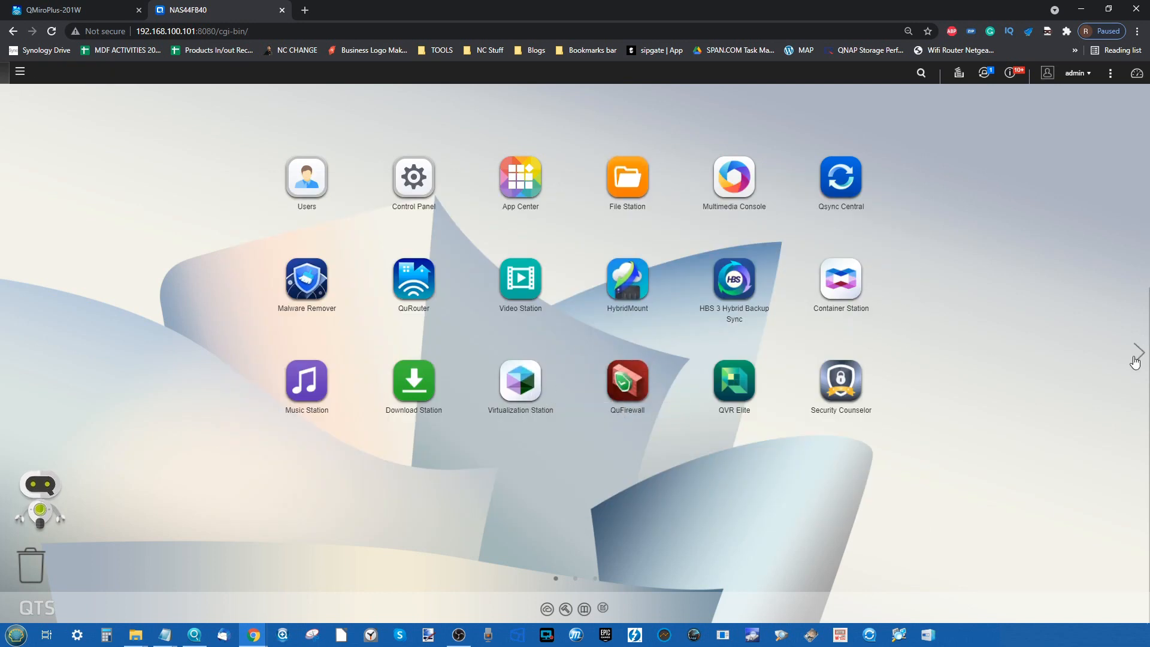
Open QuMagie from the NAS's application list, dismiss its introduction and look through the All Photos timeline
left_click(596, 579)
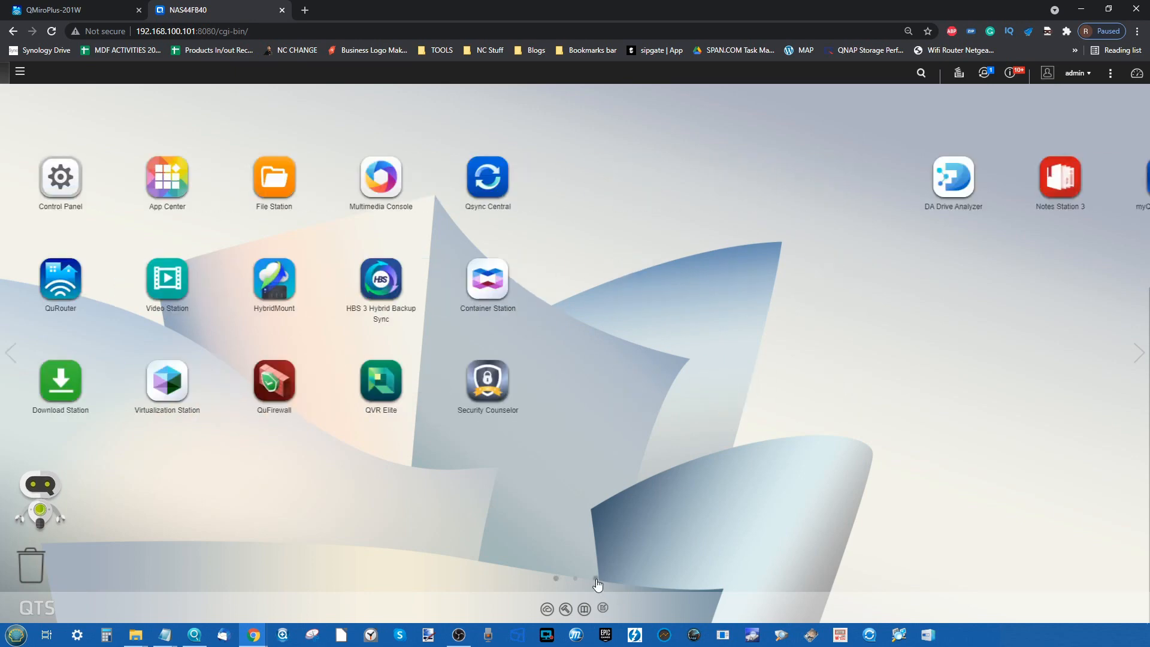
left_click(557, 579)
left_click(20, 73)
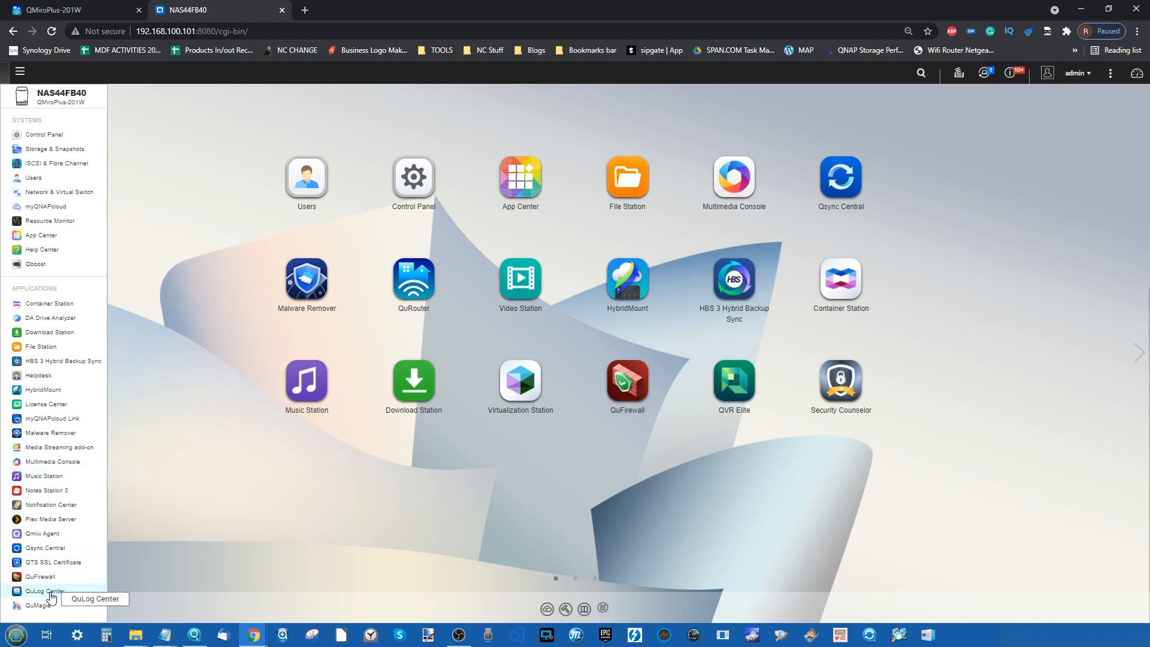
left_click(41, 605)
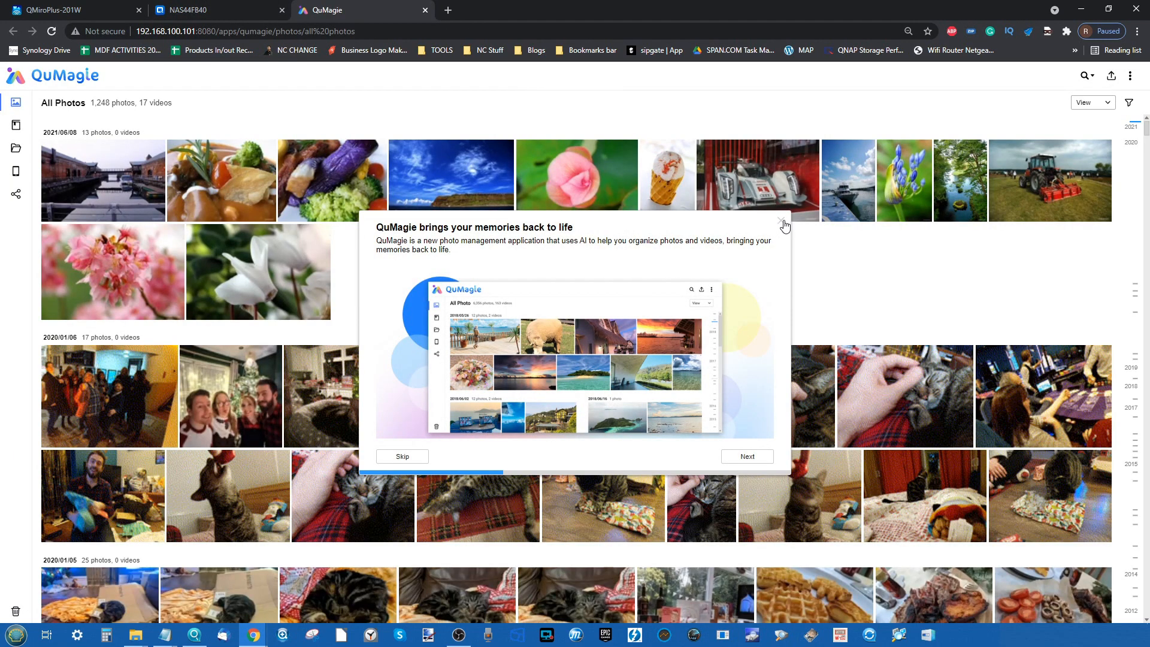
left_click(783, 229)
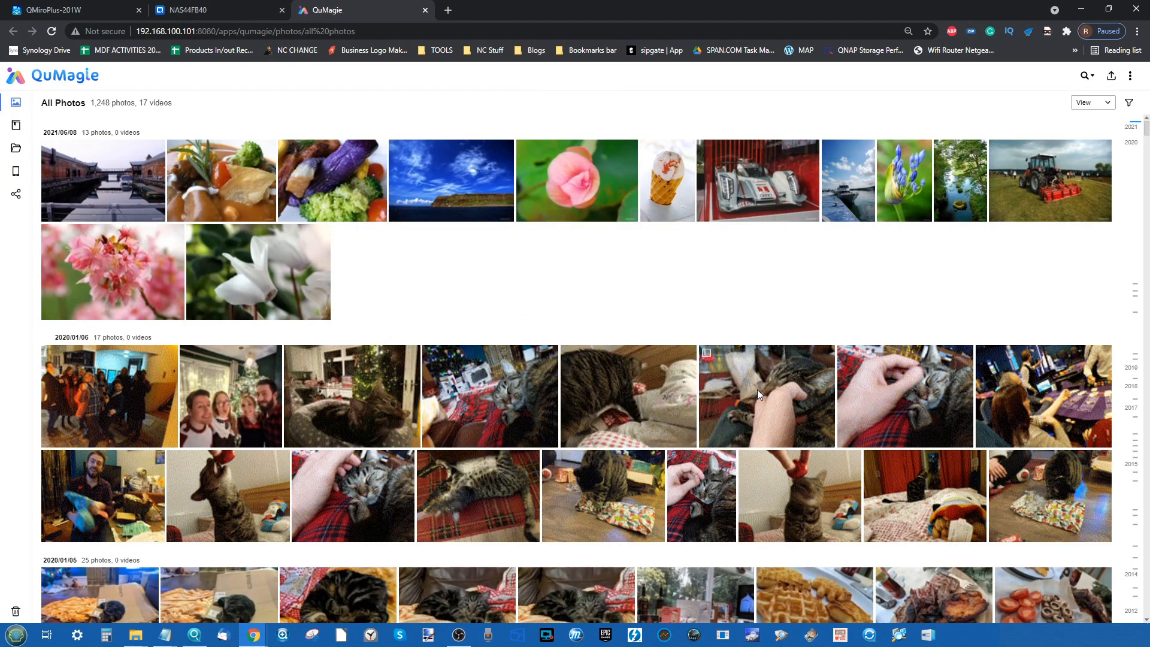
mouse_move(15, 127)
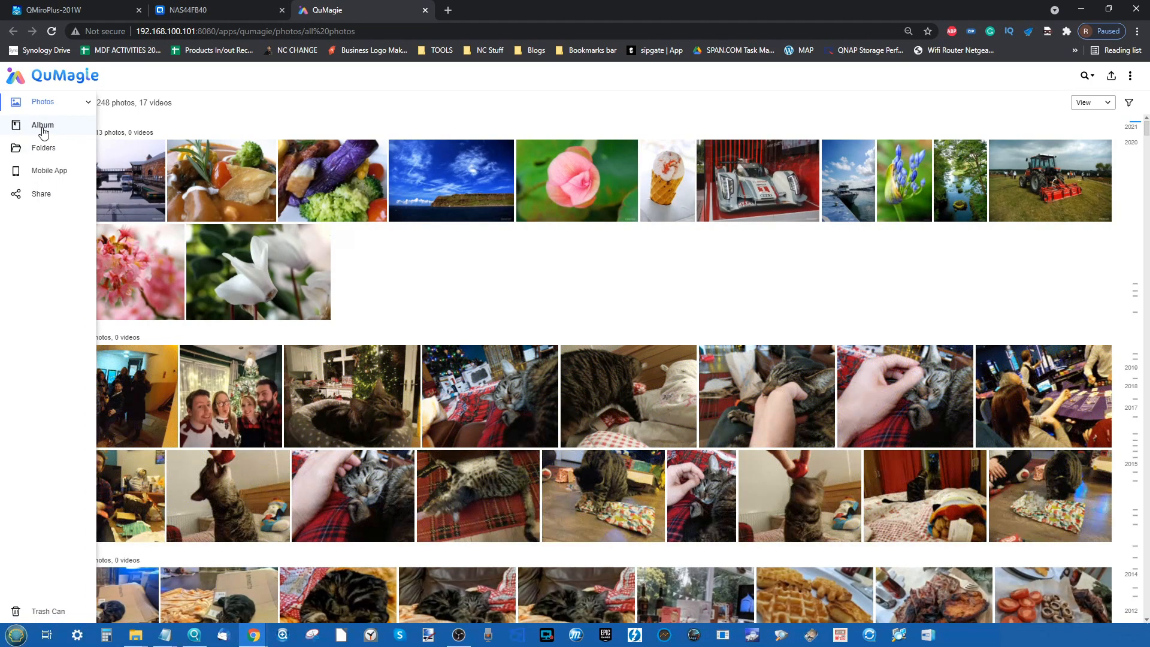
scroll(473, 292, "down", 15)
scroll(473, 292, "down", 6)
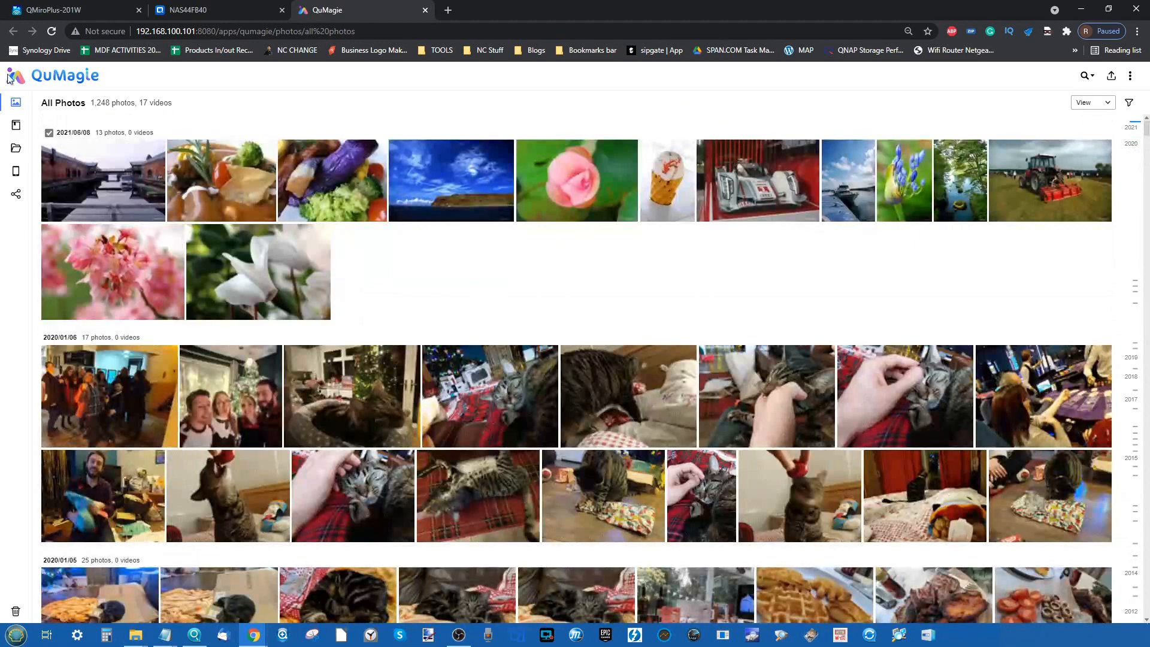
In the People album, enter the person's first name for the unnamed 11-photo face group of the bearded man
left_click(16, 124)
left_click(125, 179)
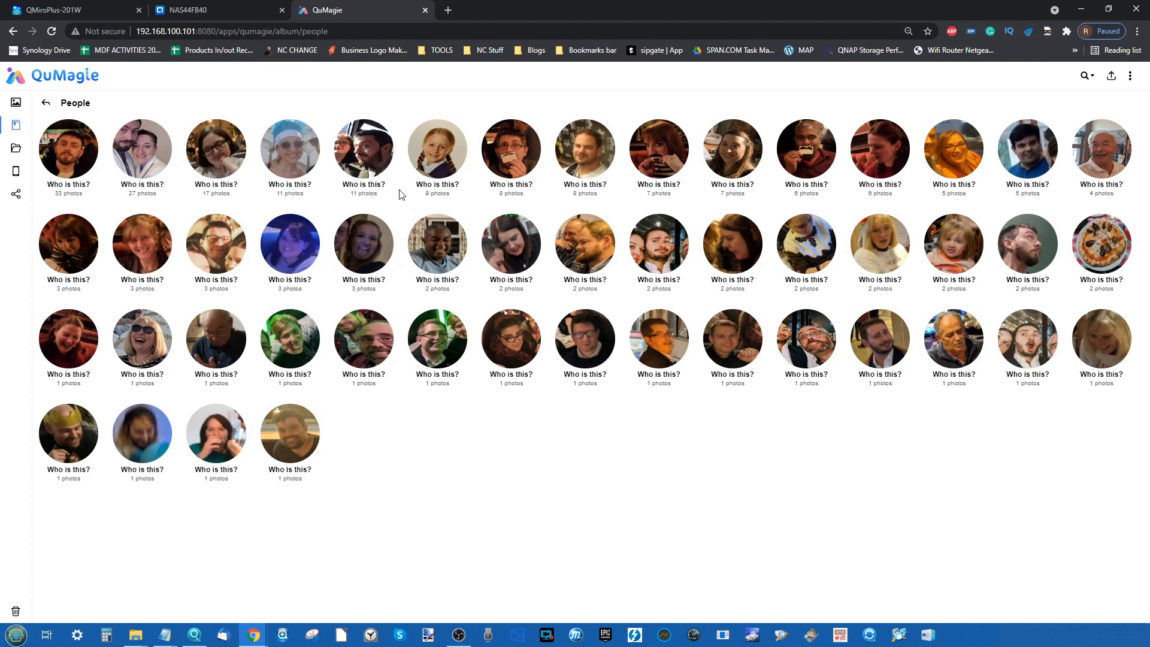
left_click(368, 185)
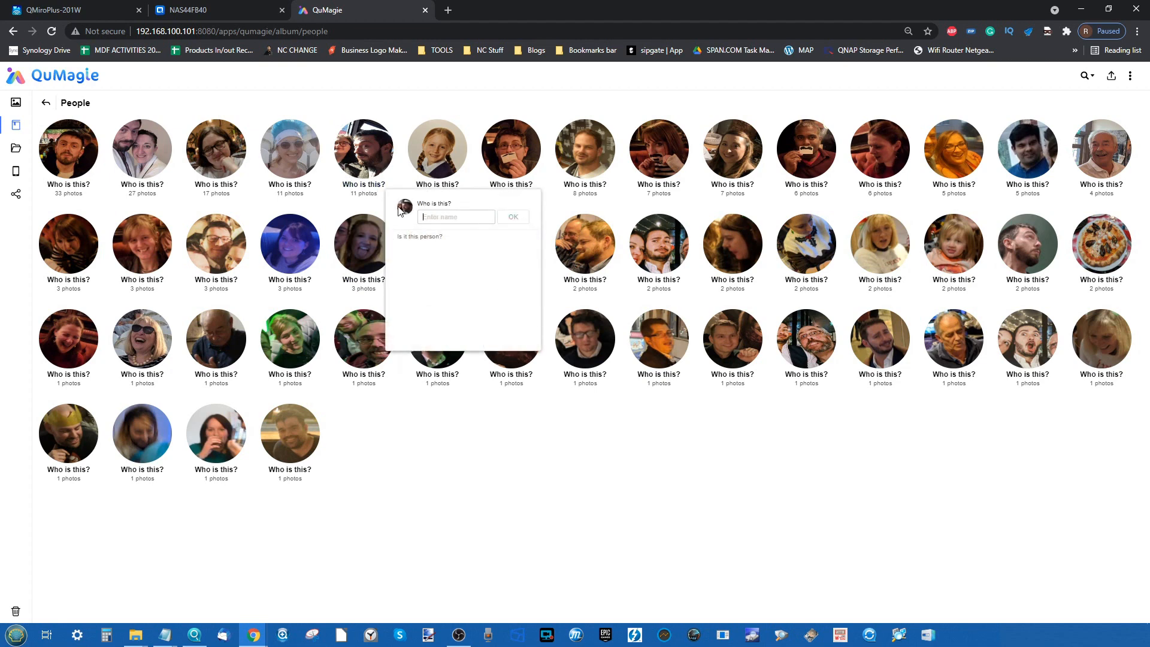
type("Robbie")
left_click(515, 223)
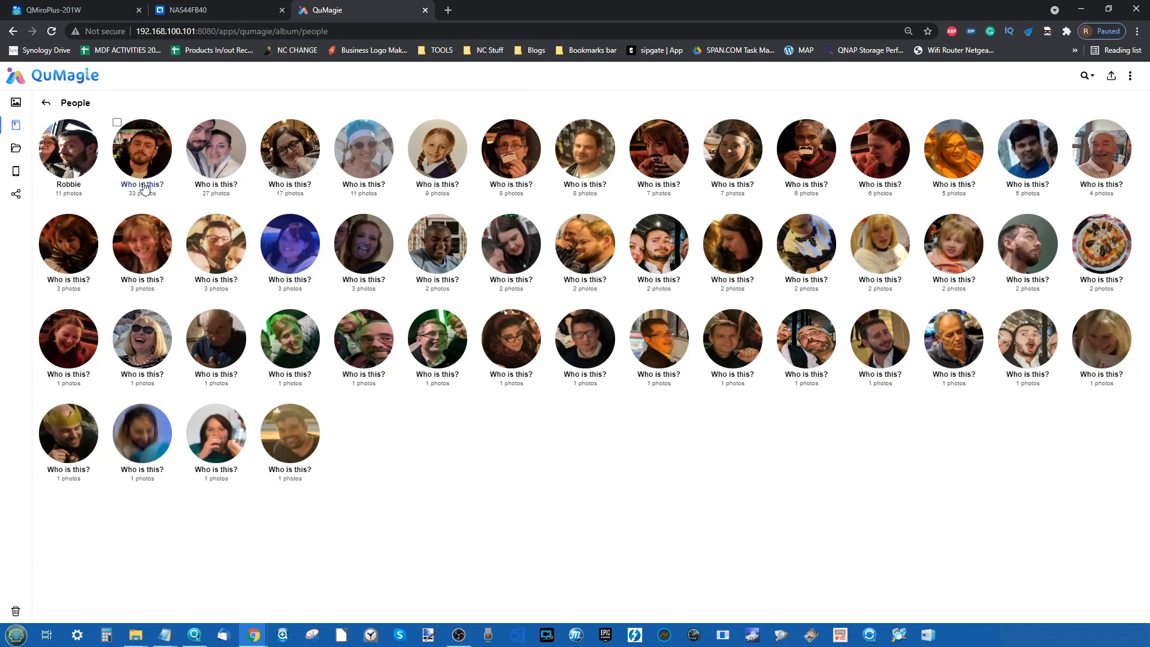
Assign the already named person to the 33-photo face group and to the bearded man's 2-photo face group
left_click(144, 185)
left_click(212, 252)
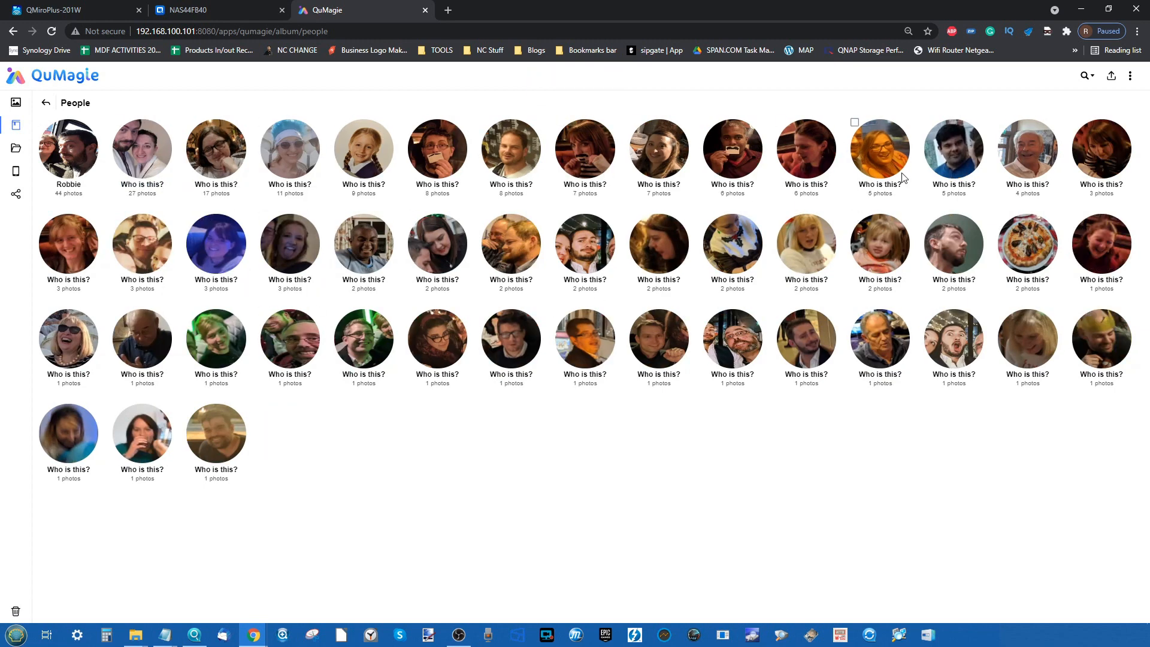
left_click(959, 280)
left_click(1020, 344)
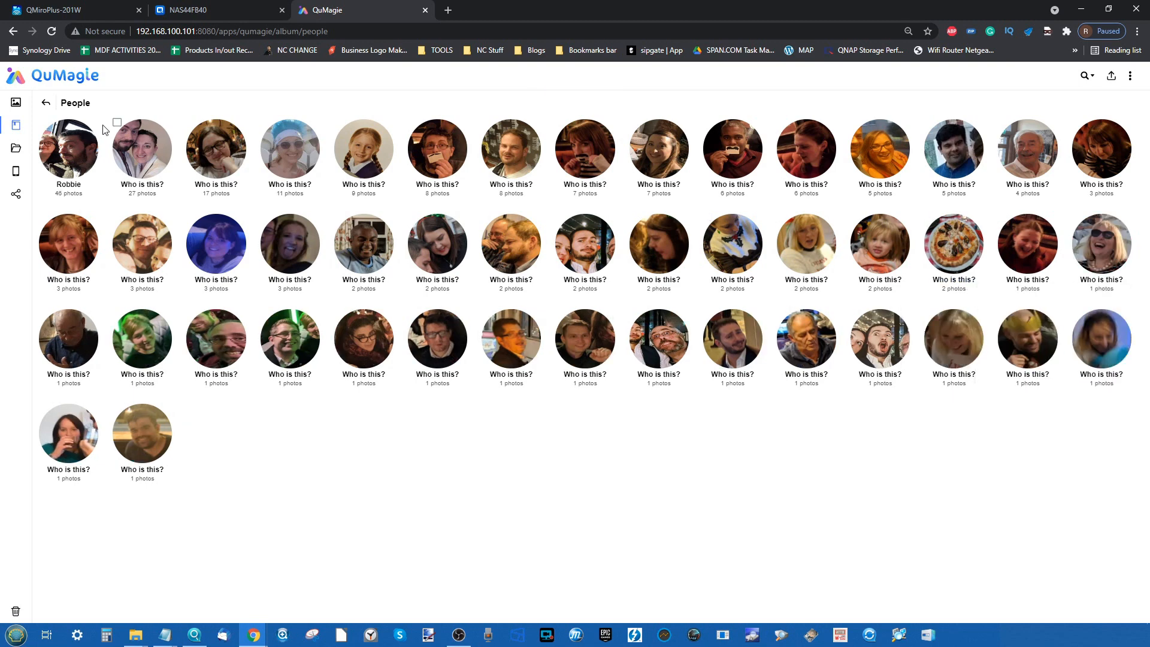
Look through the photos gathered for the named person and return to the People album
left_click(89, 154)
scroll(505, 279, "down", 4)
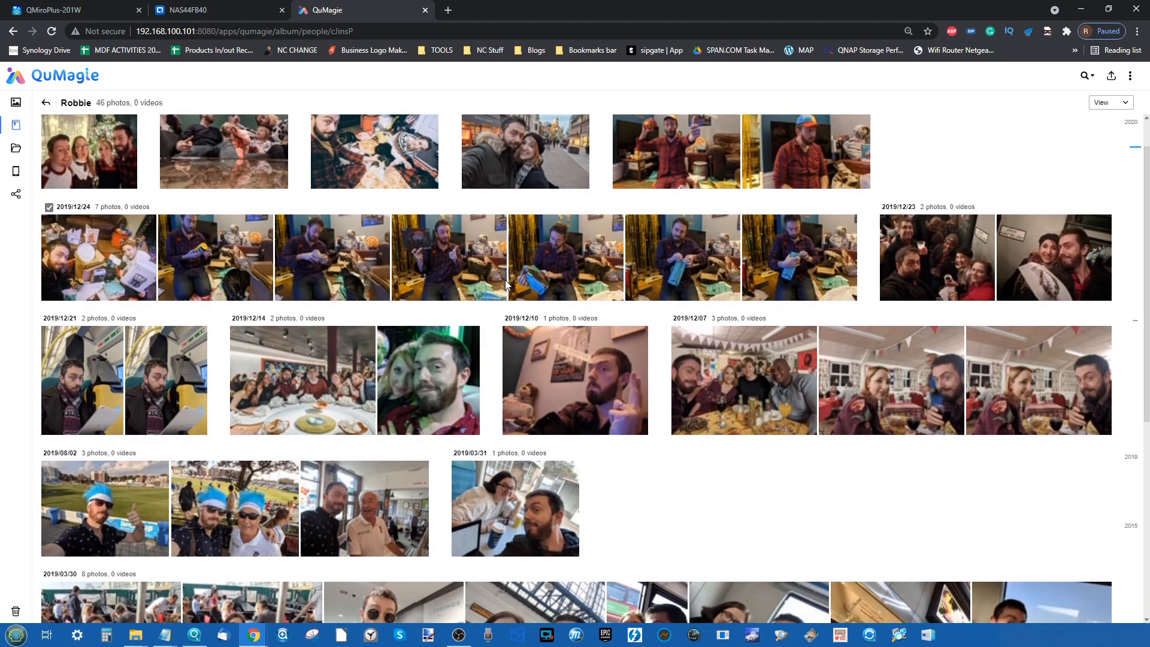
scroll(505, 279, "up", 4)
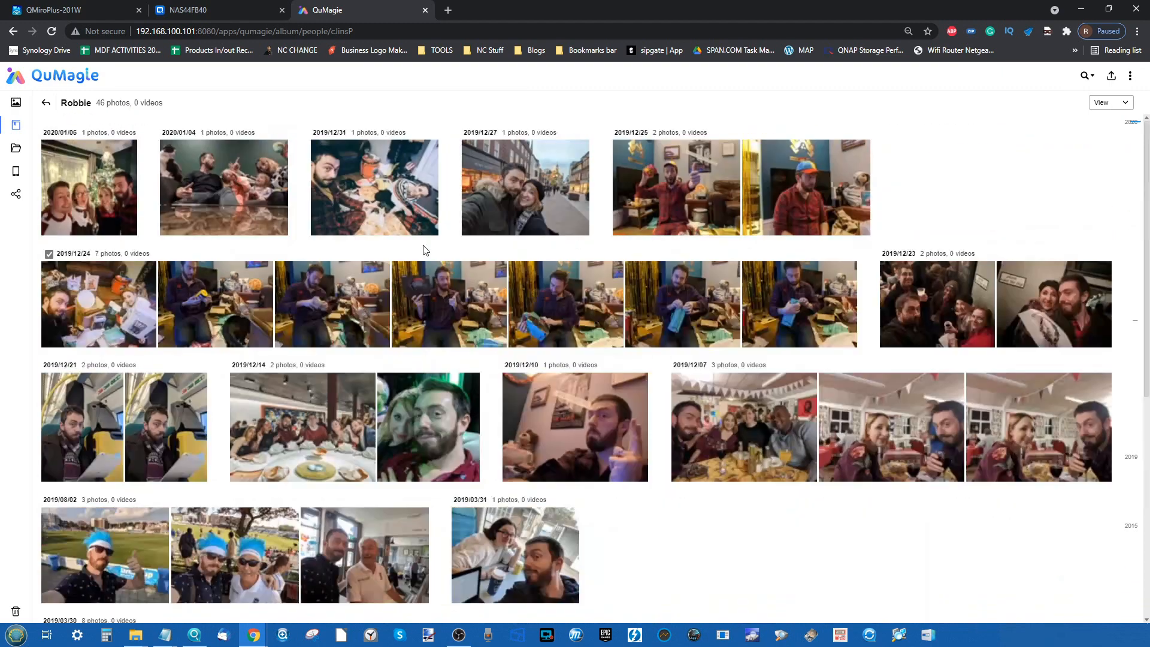
left_click(46, 103)
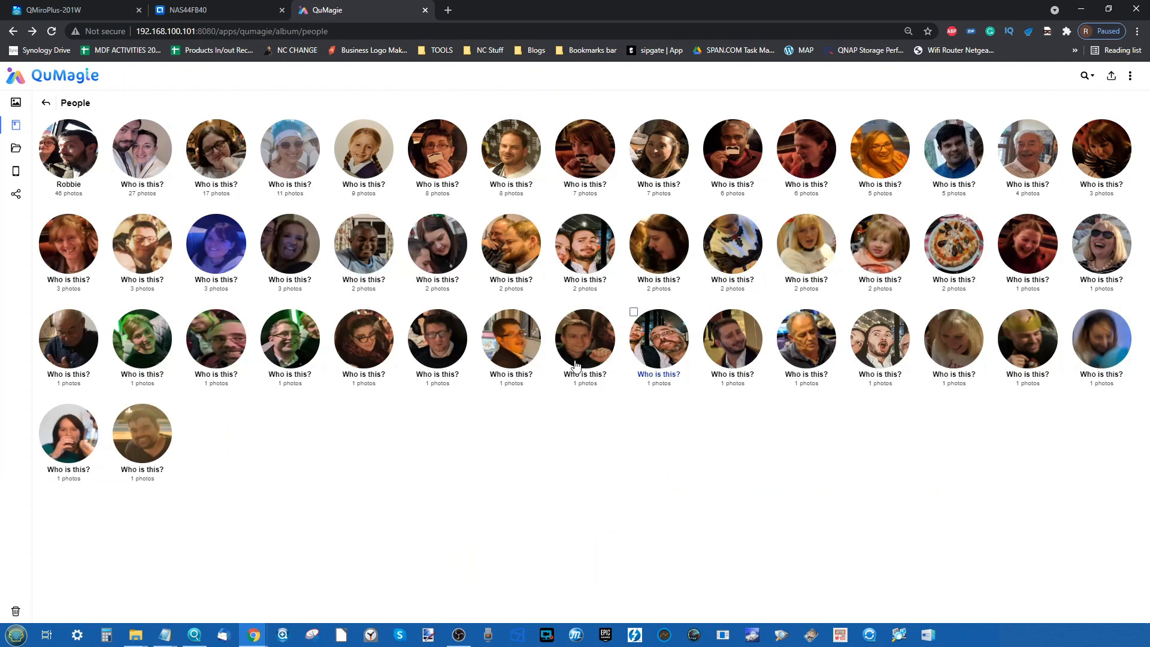
Browse the Things album, view the decorated biscuits photo in its Snack category, and return to the category overview
left_click(16, 125)
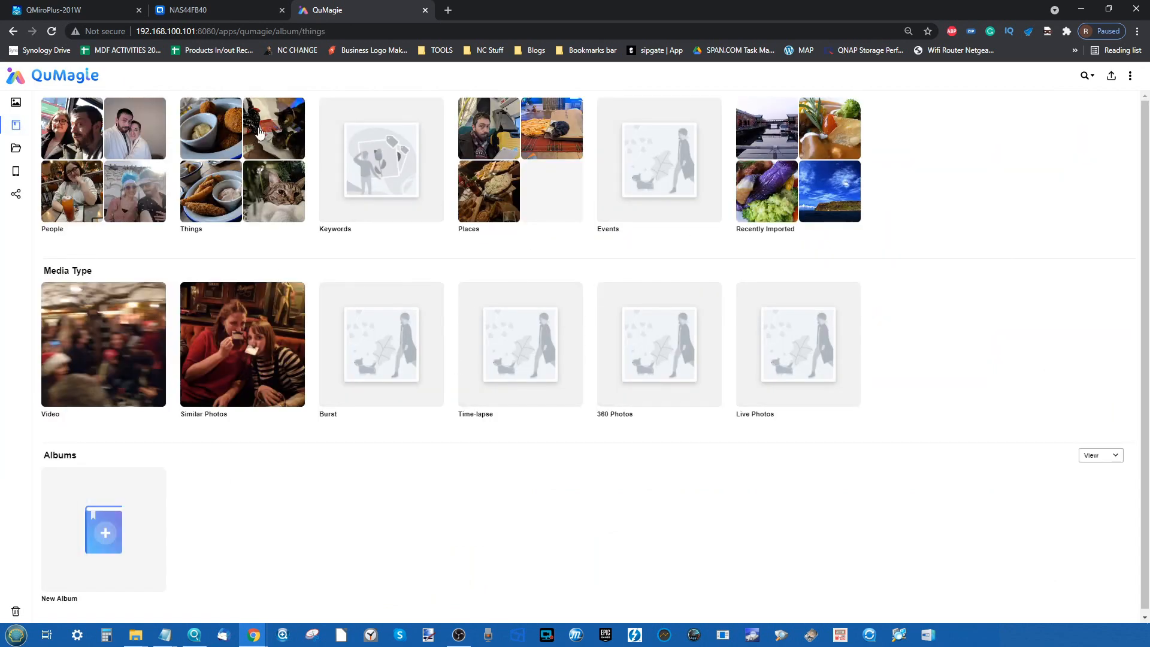
left_click(261, 135)
scroll(593, 195, "down", 1)
scroll(593, 195, "down", 3)
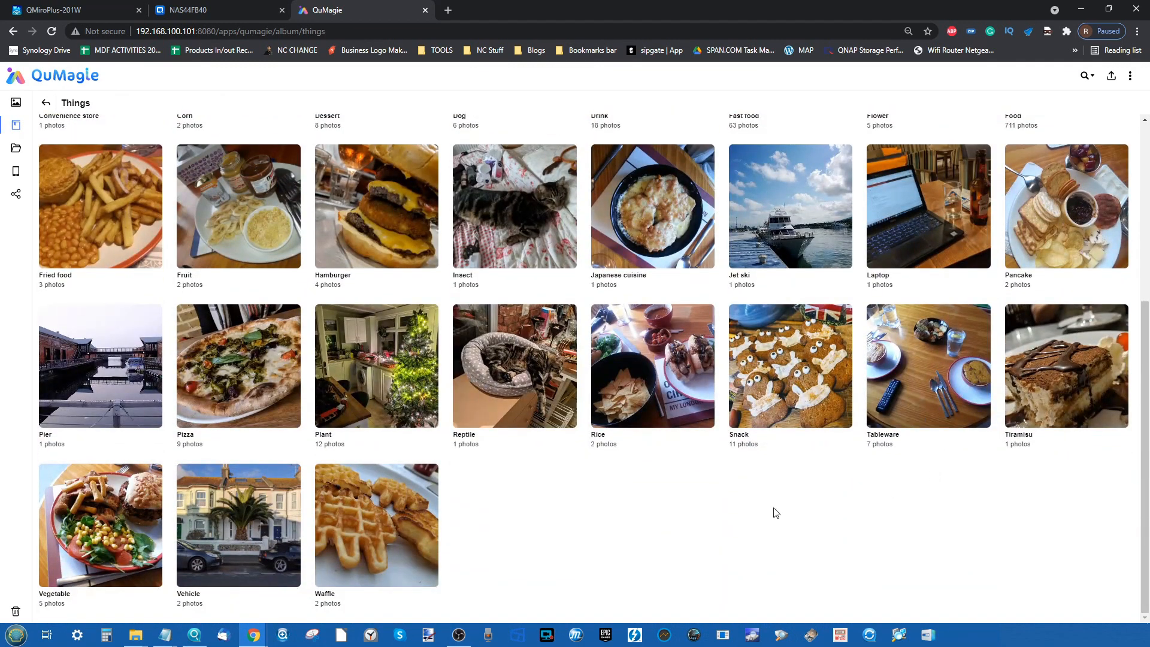
left_click(798, 361)
left_click(518, 198)
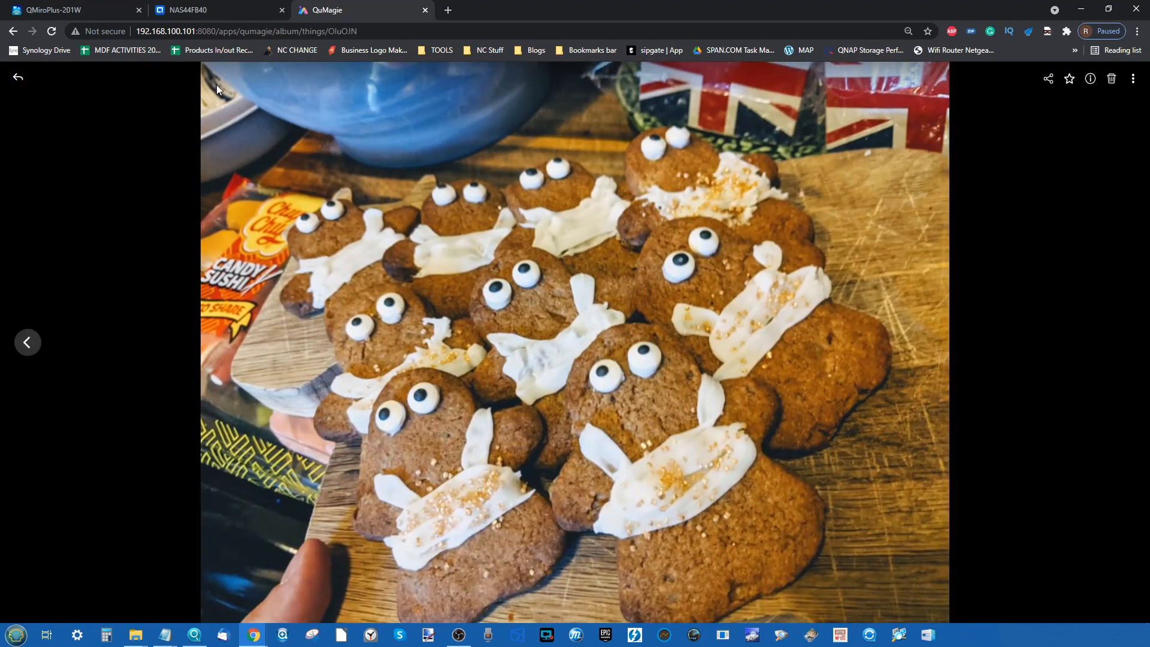
left_click(19, 80)
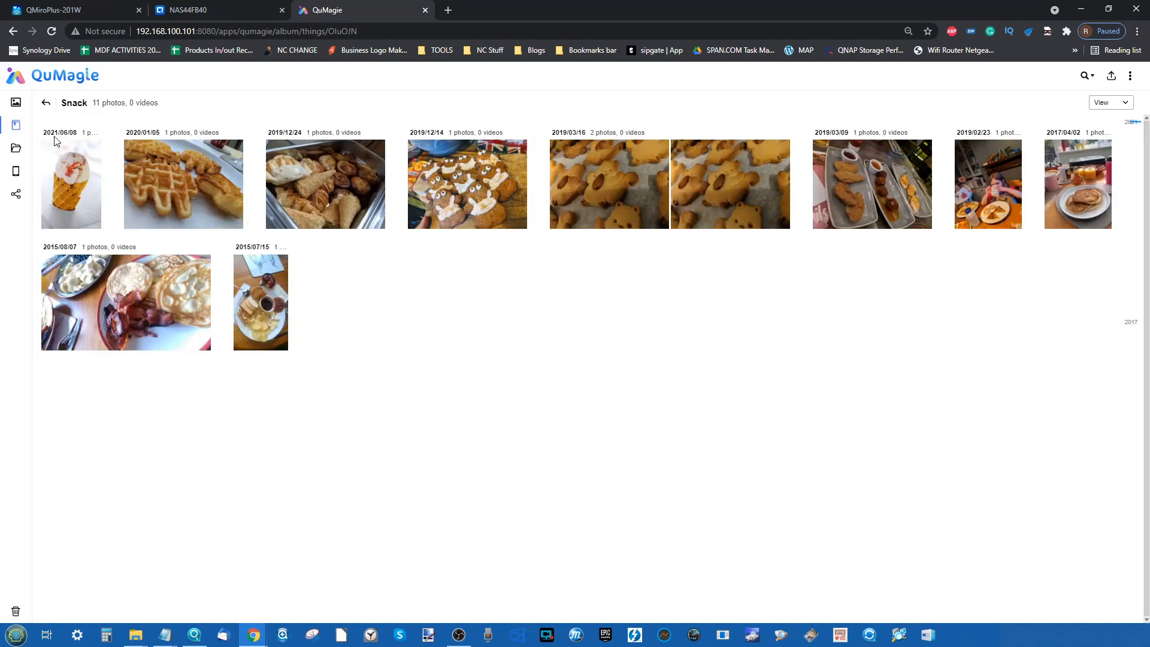
left_click(47, 104)
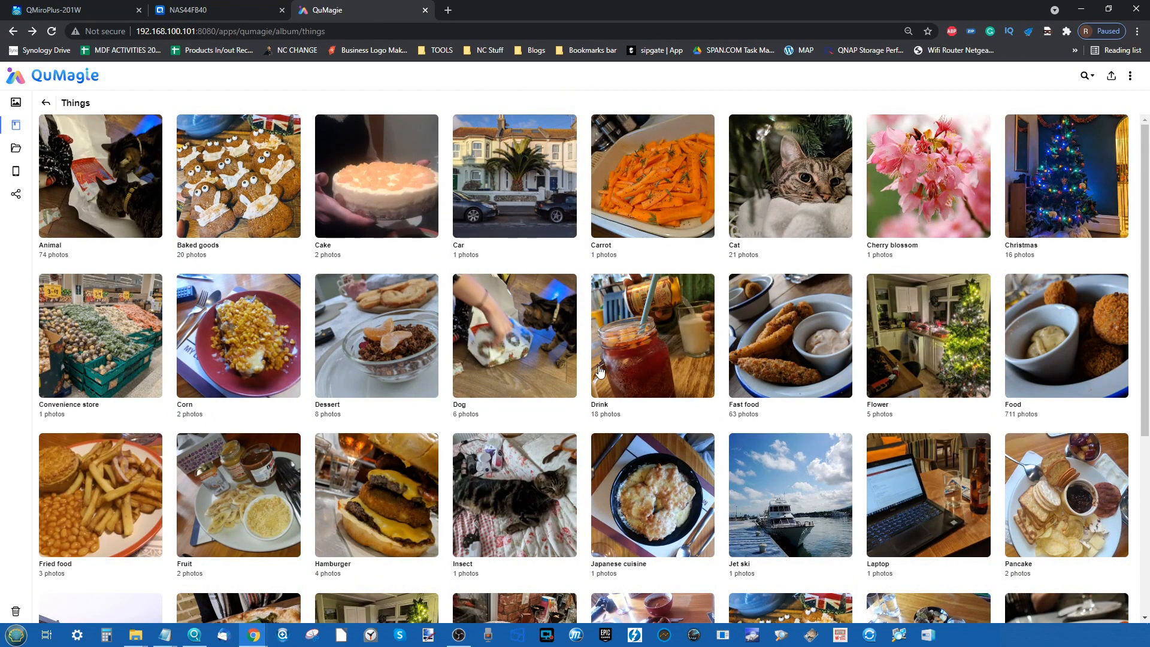
Review the photos recognised under the Dog and Hamburger categories, and return to the album overview
left_click(551, 318)
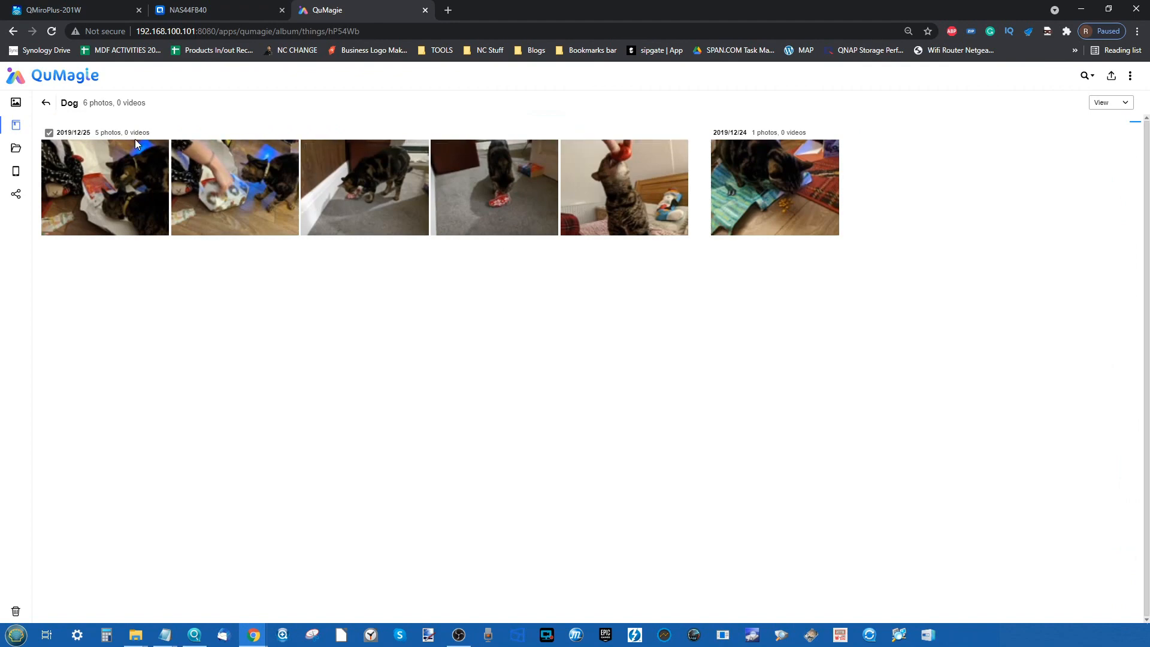
left_click(46, 103)
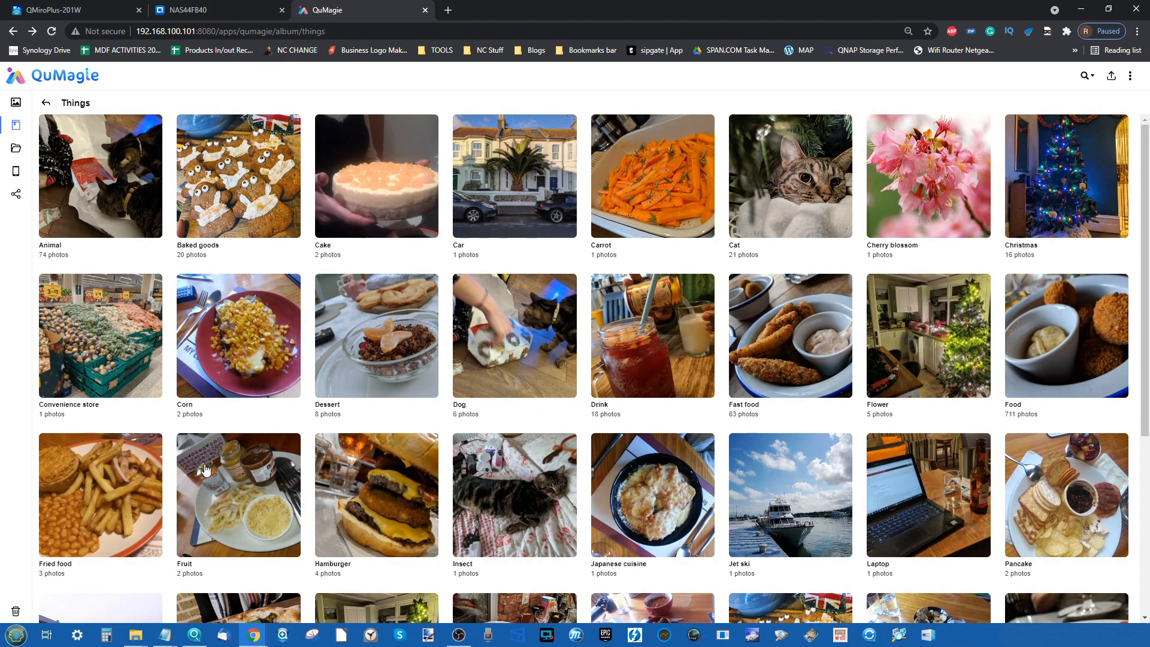
scroll(465, 463, "down", 3)
left_click(377, 336)
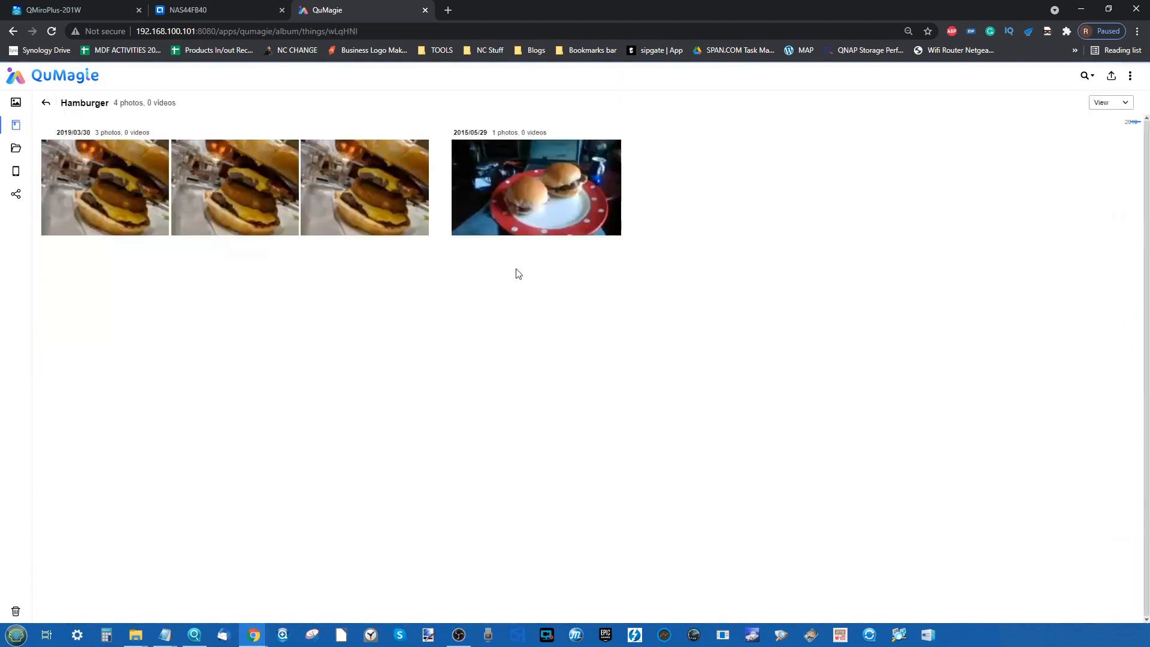
left_click(47, 103)
left_click(46, 103)
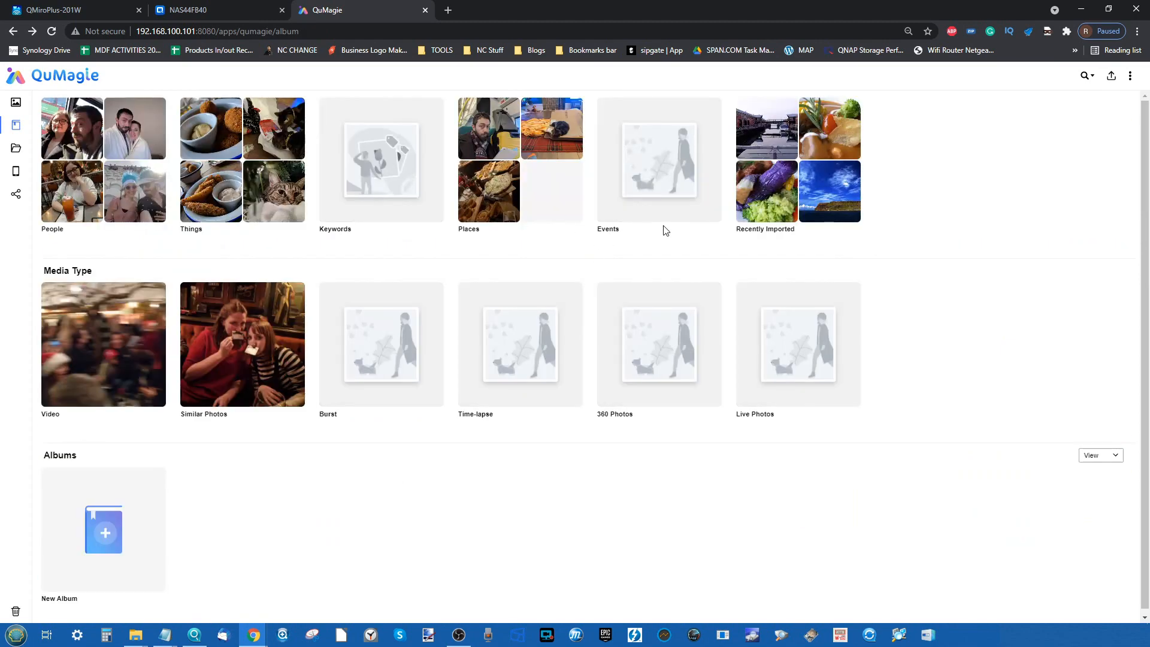
Look over the locations in the Places album and close QuMagie
left_click(560, 173)
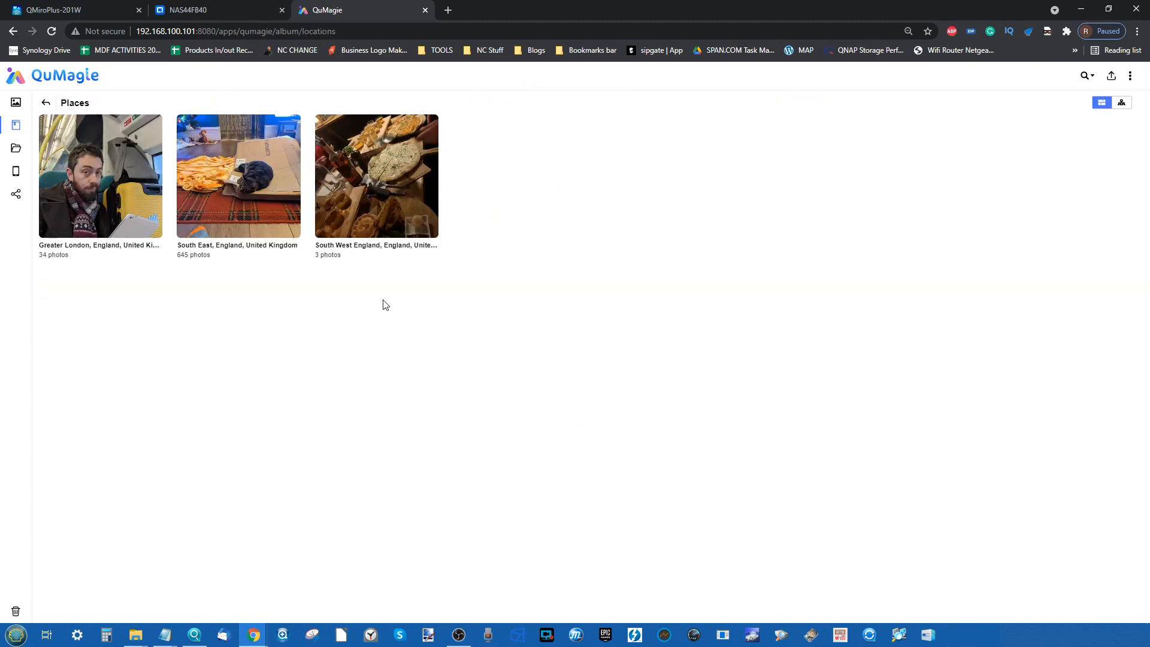
left_click(47, 105)
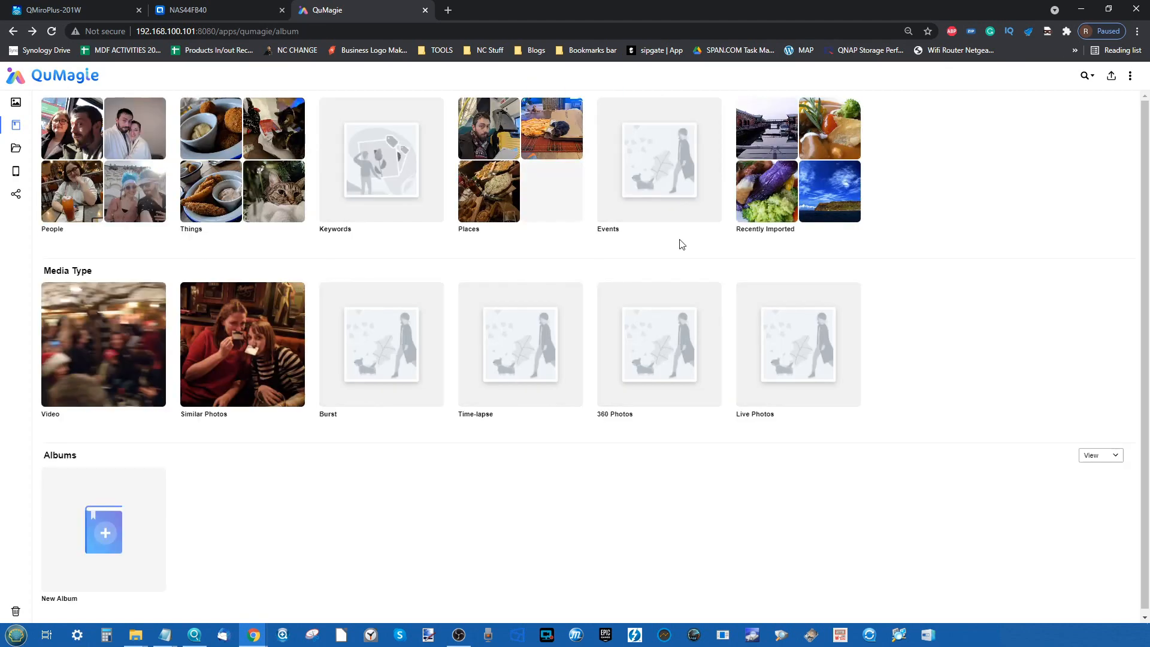
left_click(425, 10)
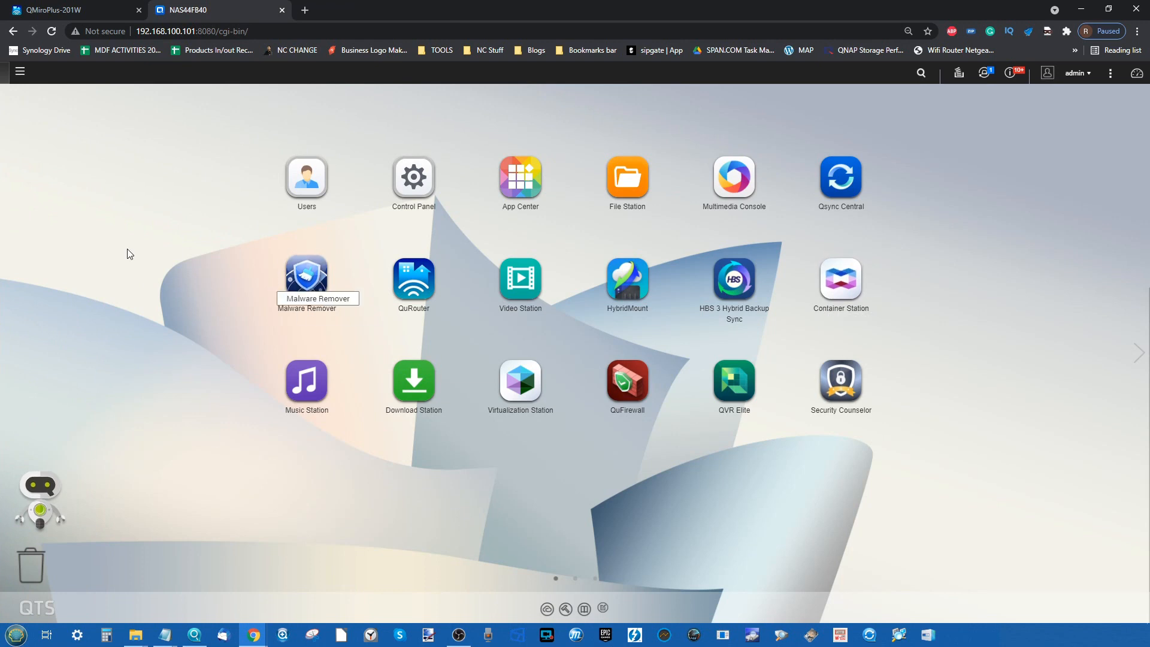
Open Plex Media Server from the NAS's application list
left_click(20, 72)
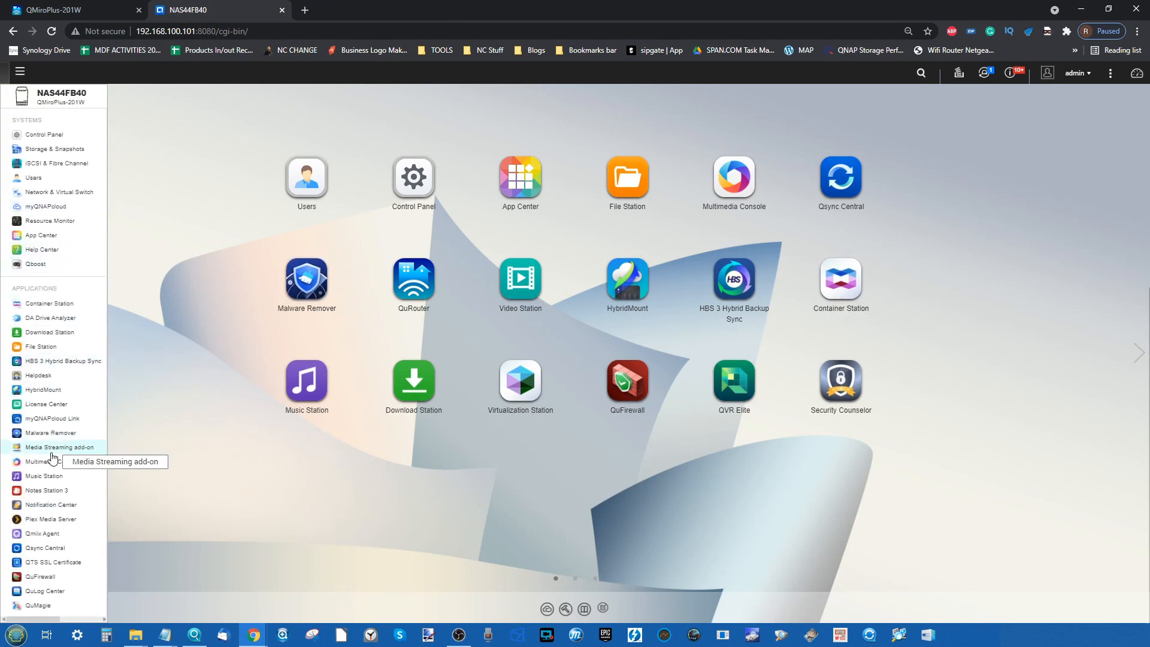
left_click(48, 519)
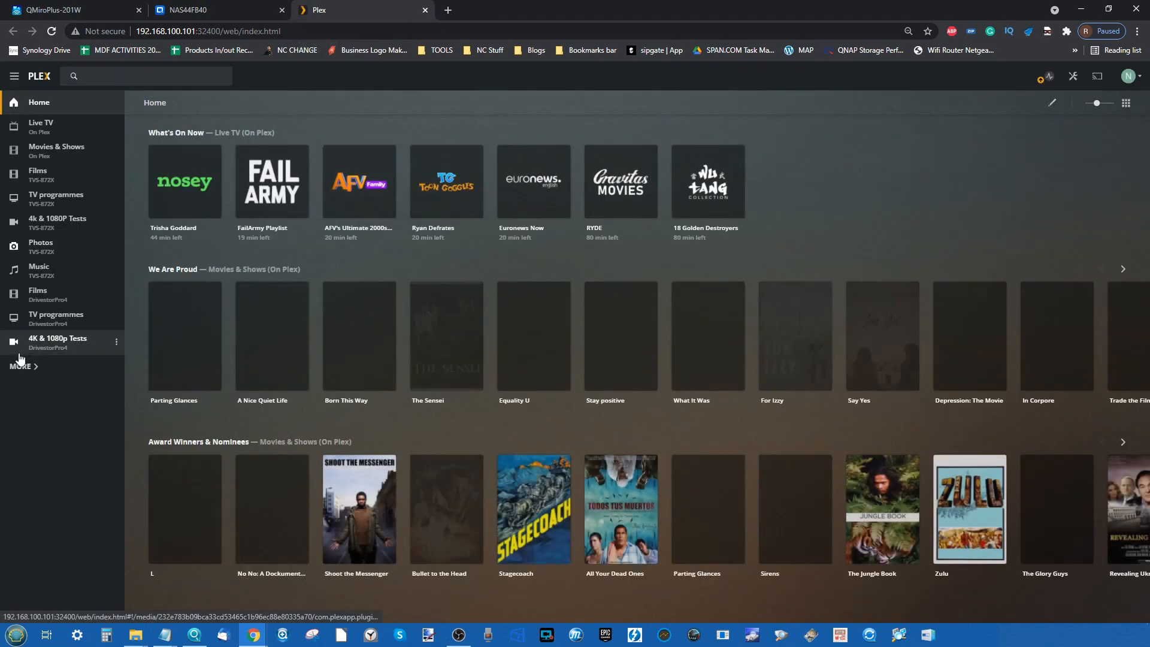
Show all Plex libraries, look through those on NAS44FB40, and list the full library of 4k & 1080P Tests
left_click(18, 367)
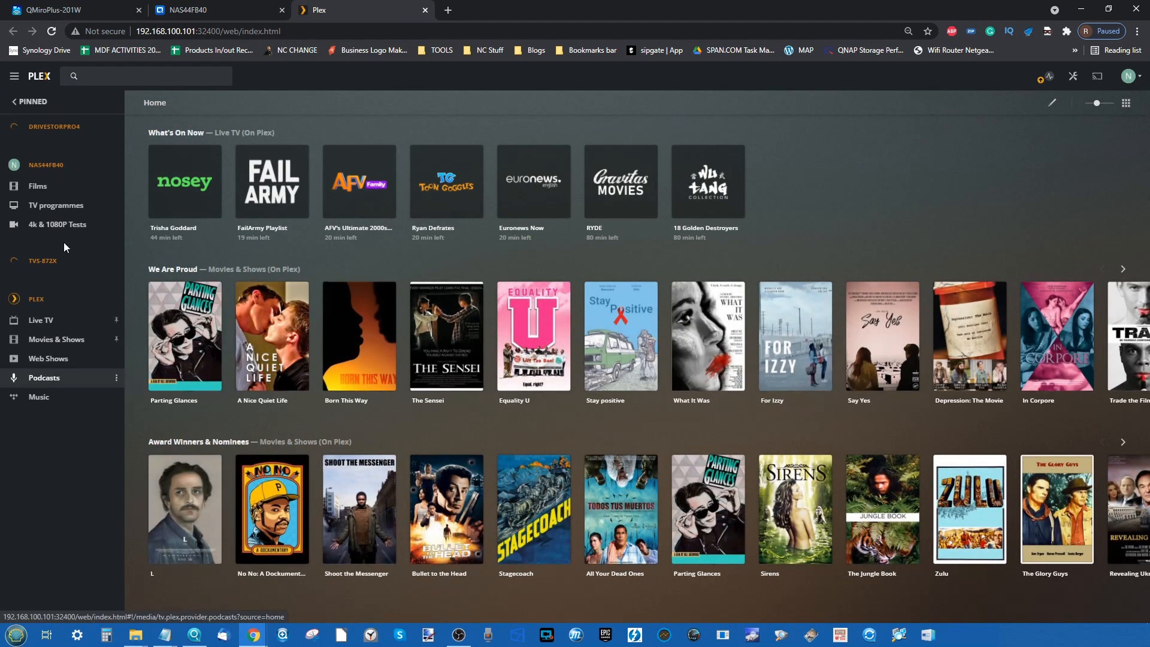
left_click(57, 172)
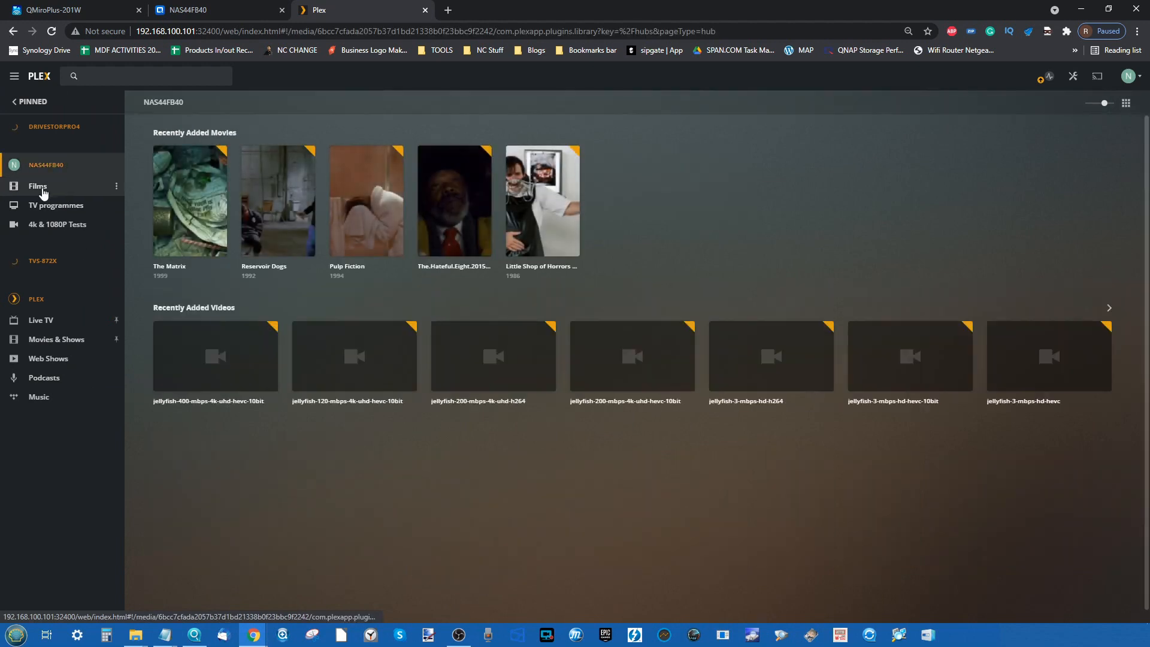
left_click(46, 209)
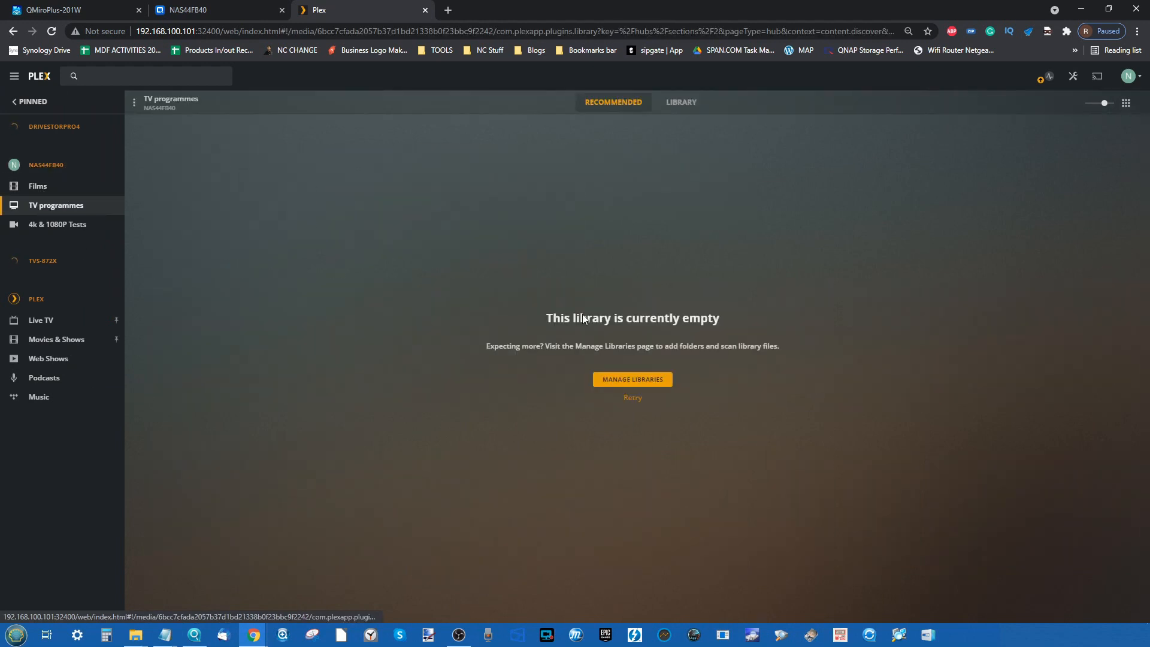
left_click(90, 225)
left_click(674, 102)
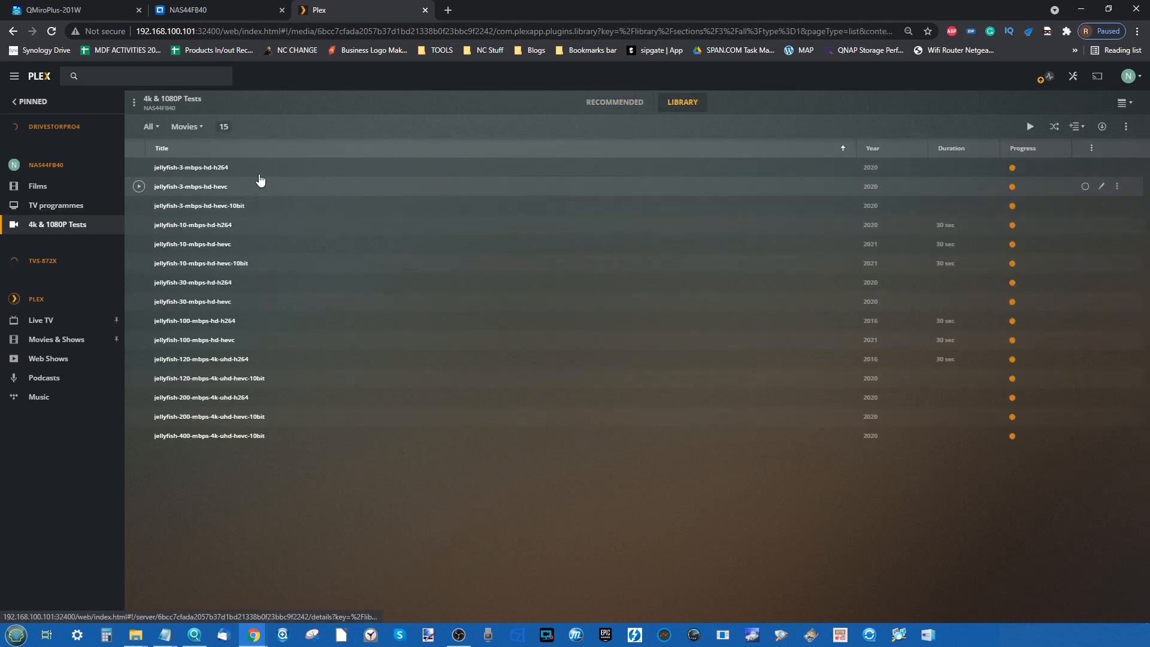
Play the jellyfish-3-mbps-hd-h264 clip, skip ahead to about 0:09, and show its playback settings
left_click(236, 168)
left_click(307, 219)
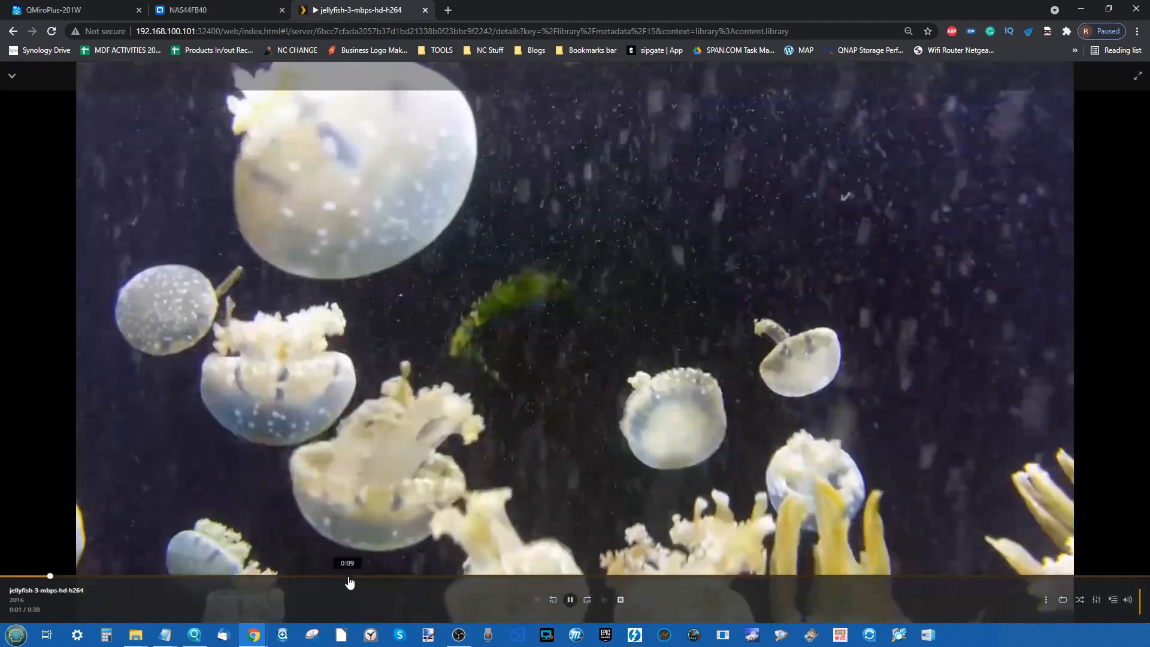
left_click(350, 576)
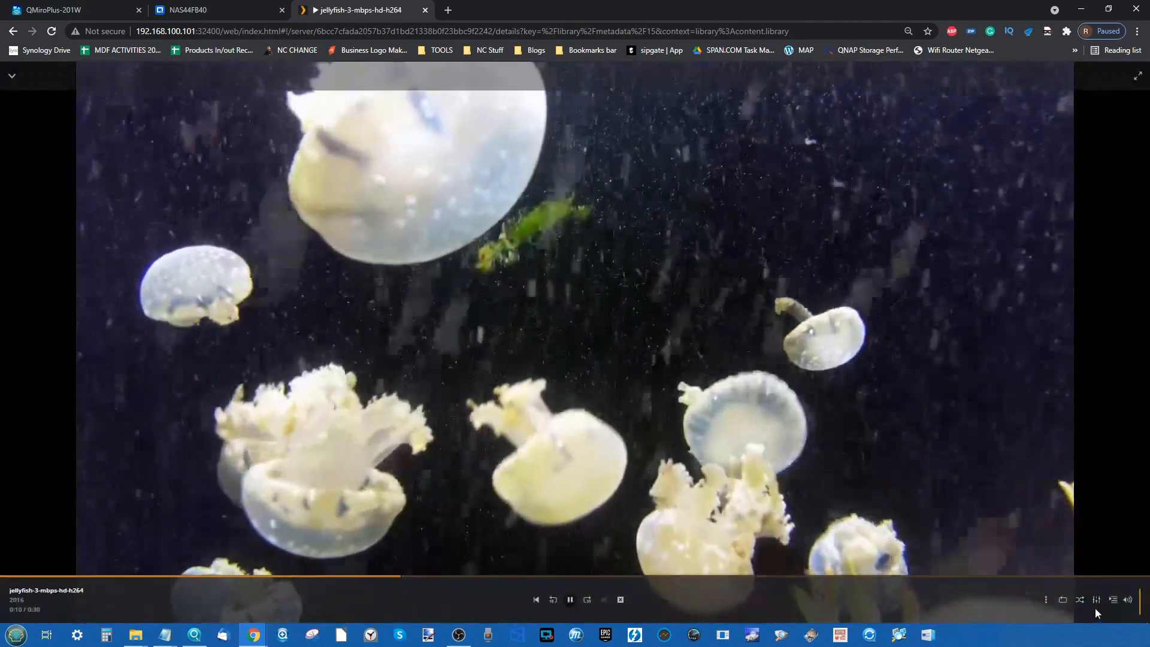
left_click(1095, 606)
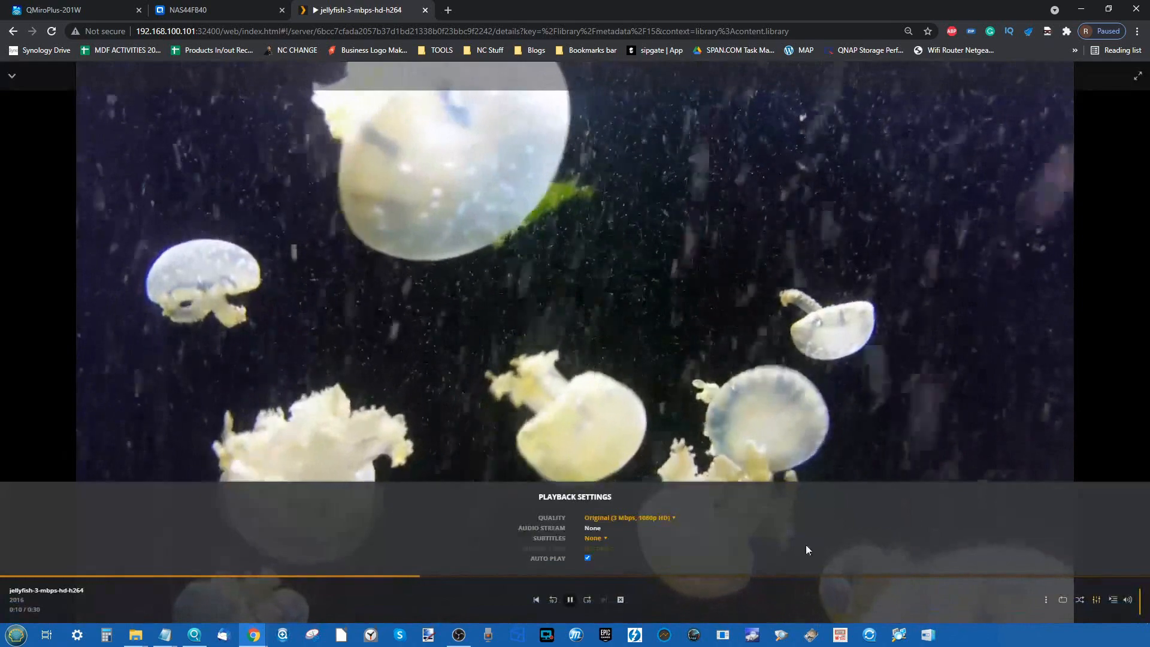
Switch to the NAS desktop during playback and check CPU and memory usage in Resource Monitor, dismissing its notice
left_click(198, 10)
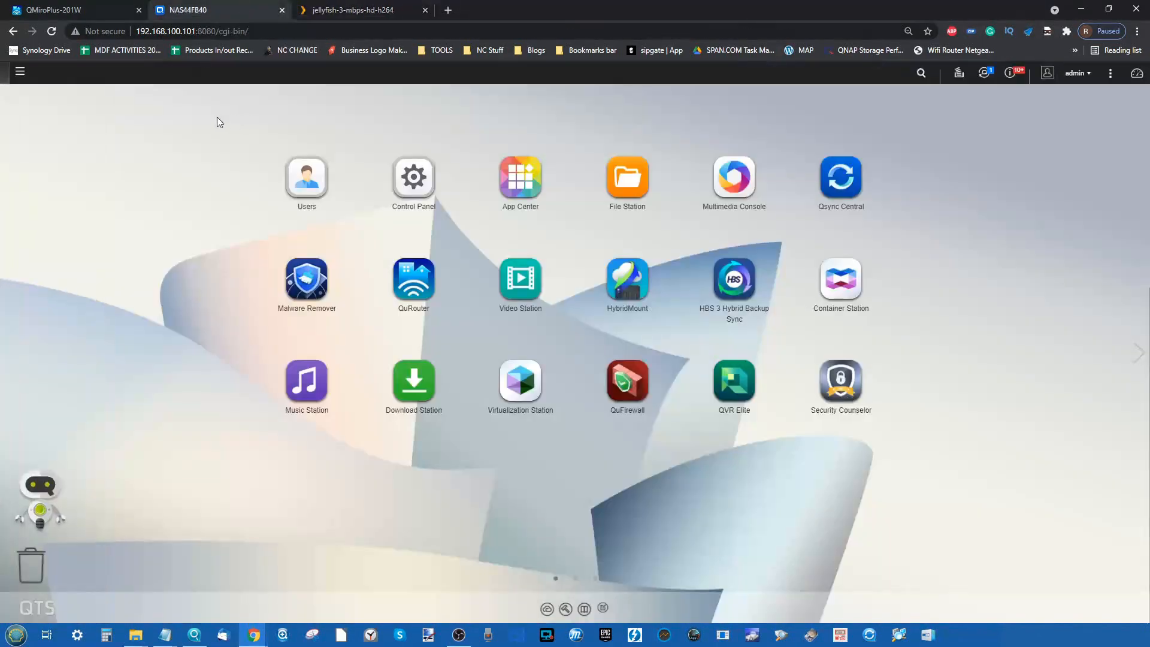
left_click(19, 71)
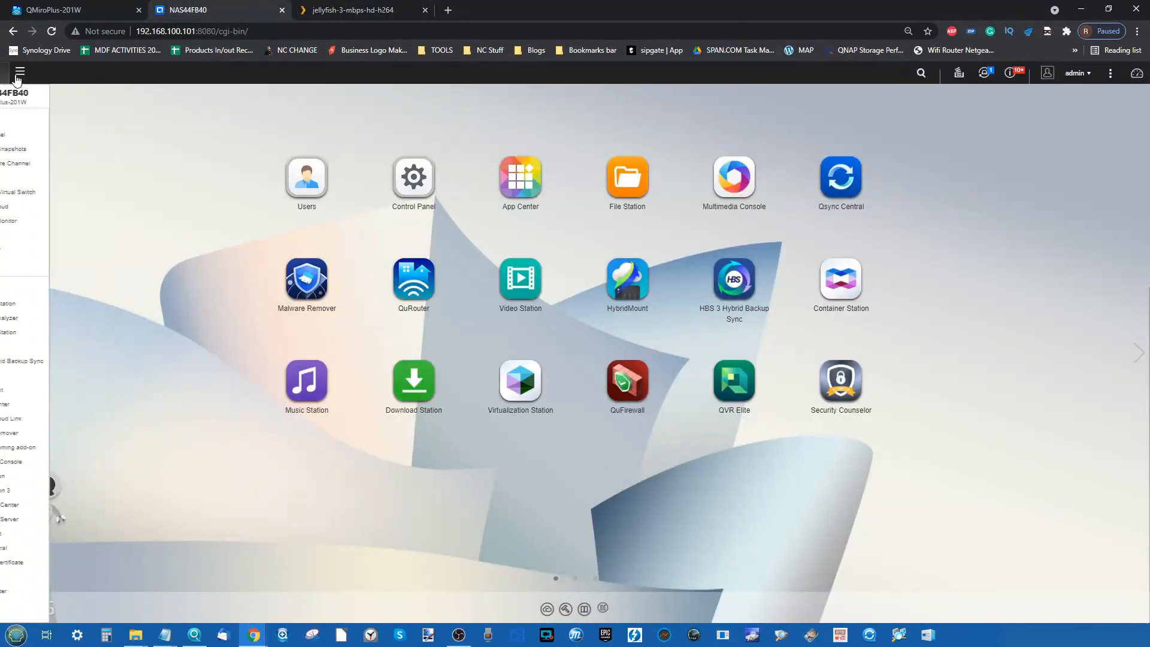
left_click(45, 221)
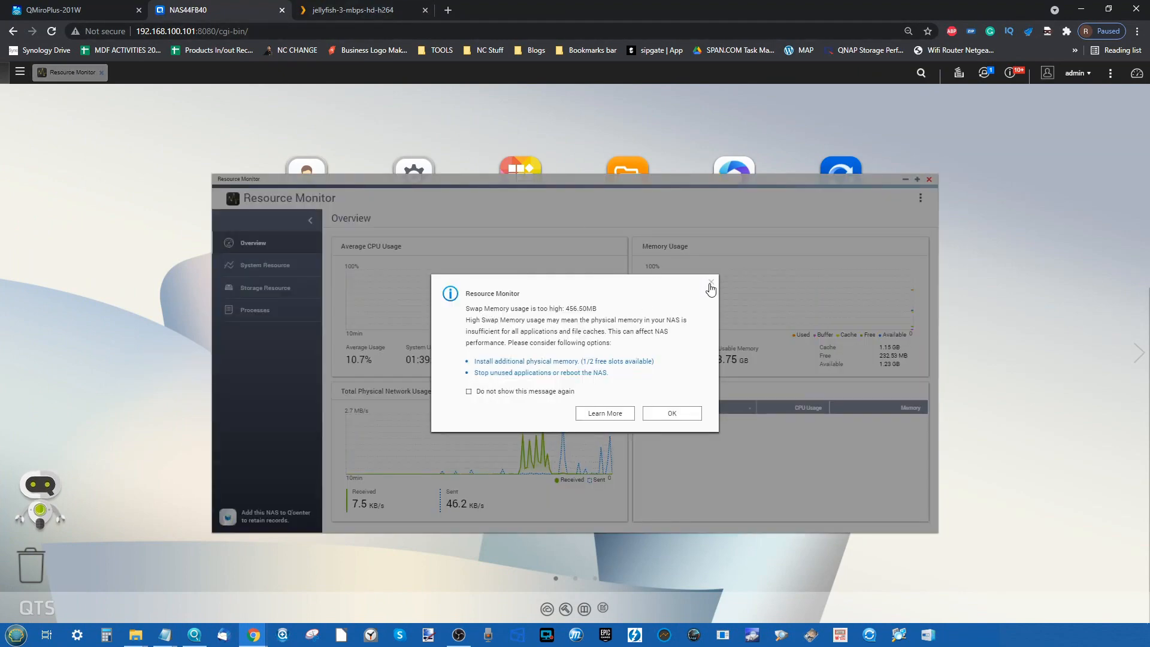
left_click(710, 284)
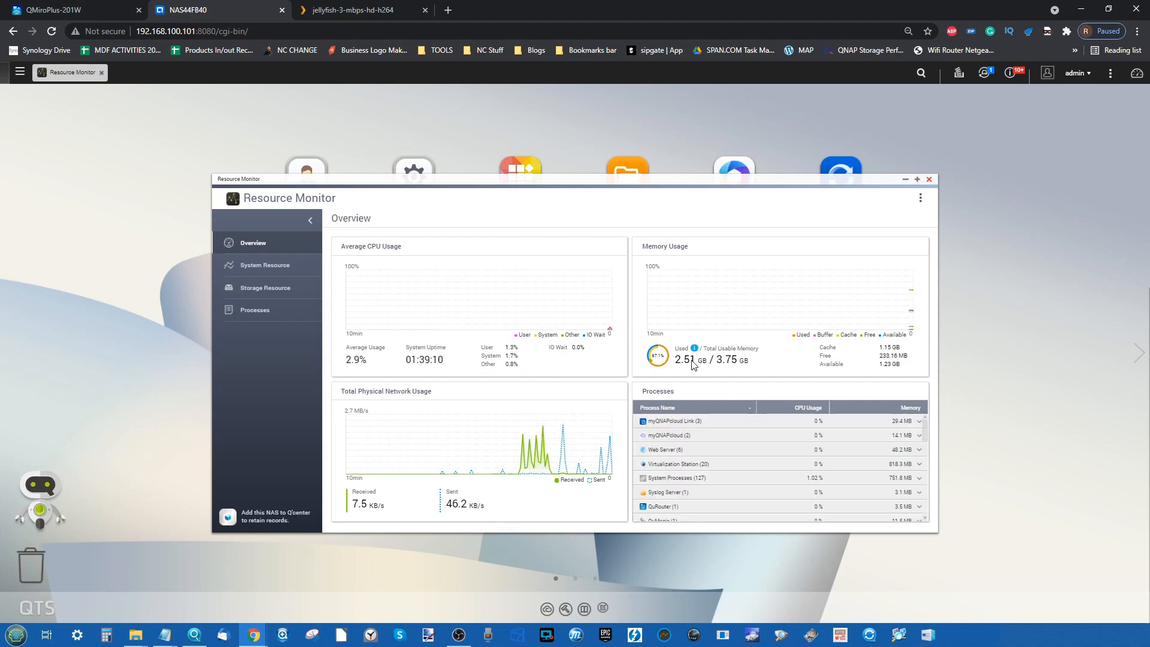
Stop the jellyfish clip in Plex and revisit the Films and 4k & 1080P Tests libraries
left_click(353, 10)
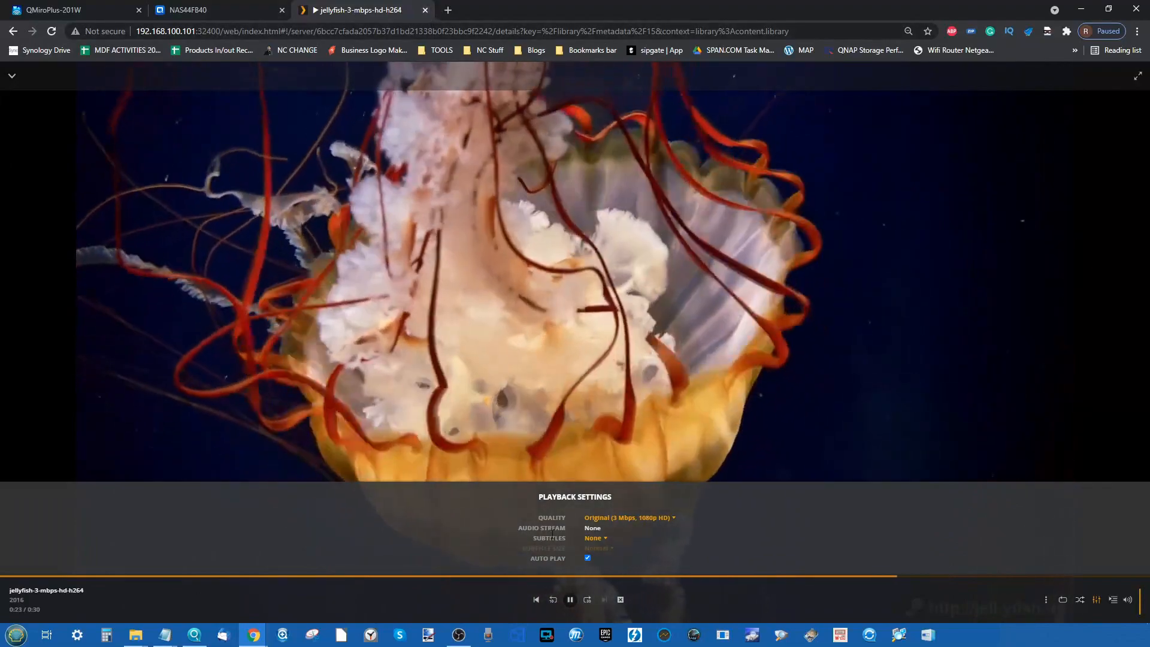
left_click(621, 600)
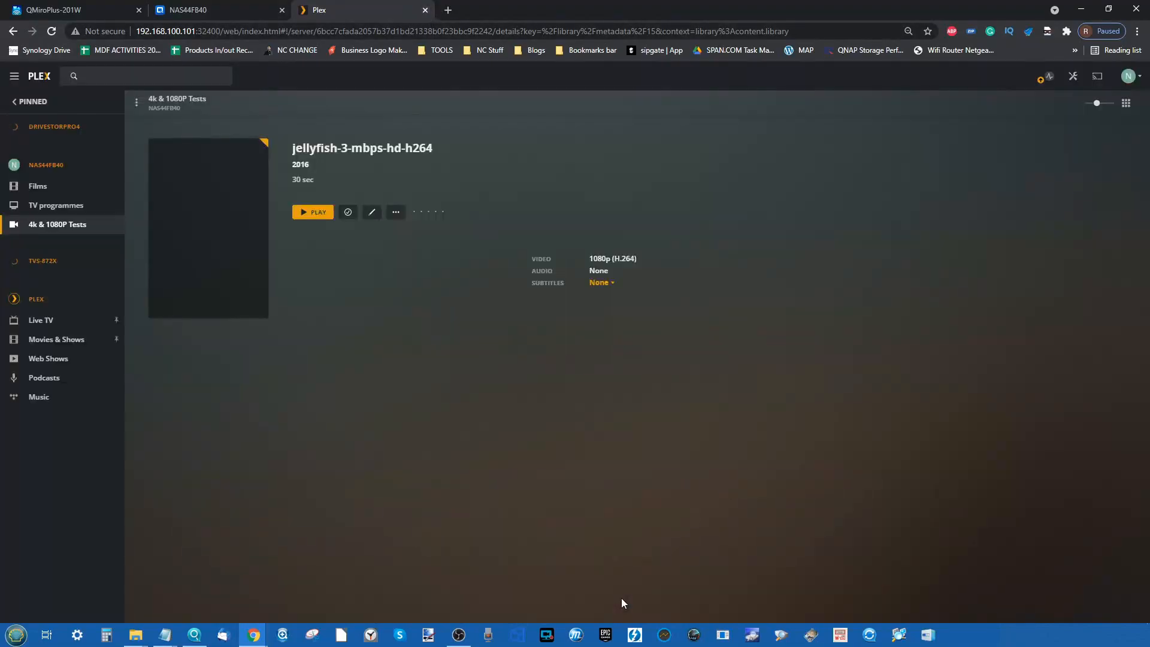
left_click(37, 186)
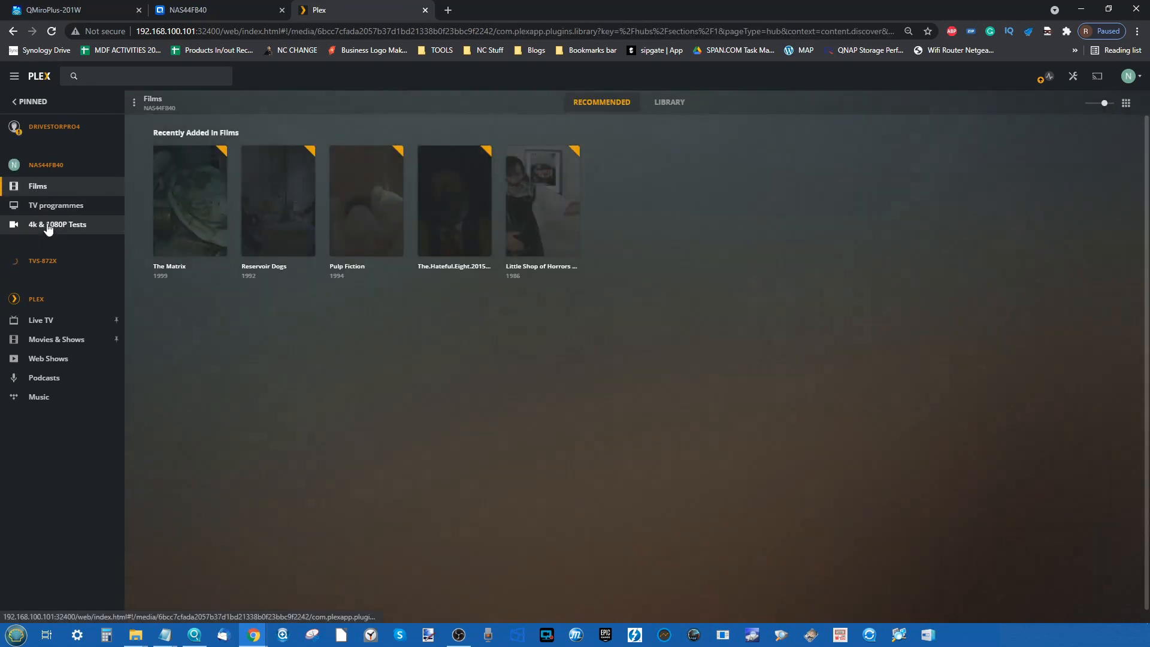
left_click(49, 231)
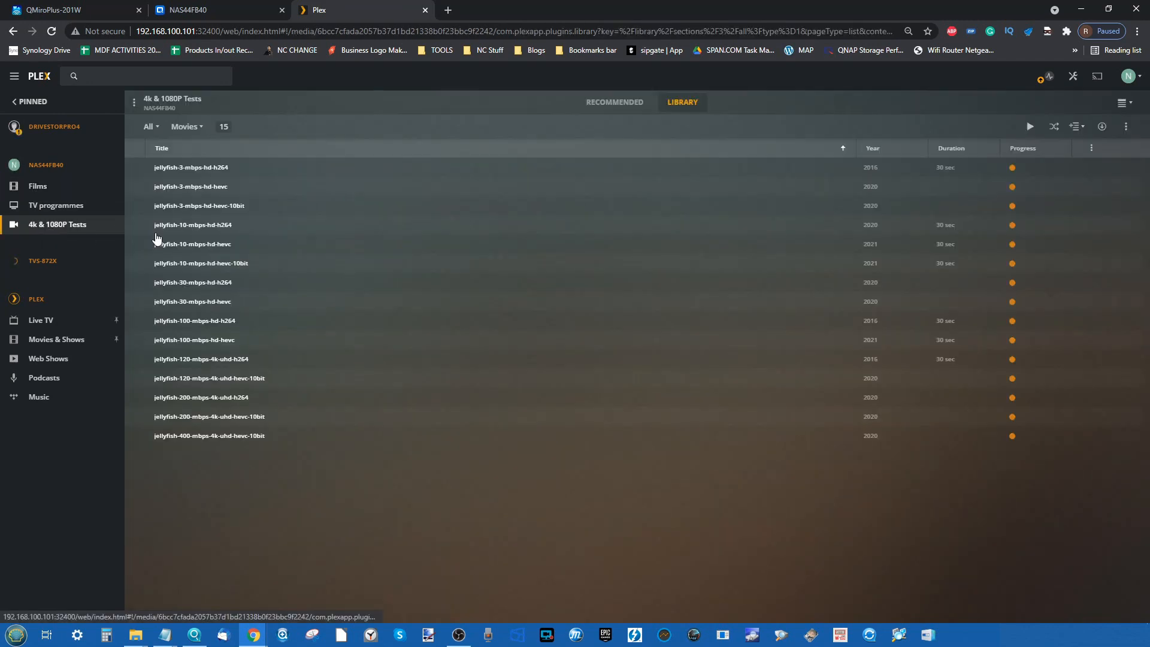
Close Plex and Resource Monitor to return to the clear NAS desktop
left_click(424, 10)
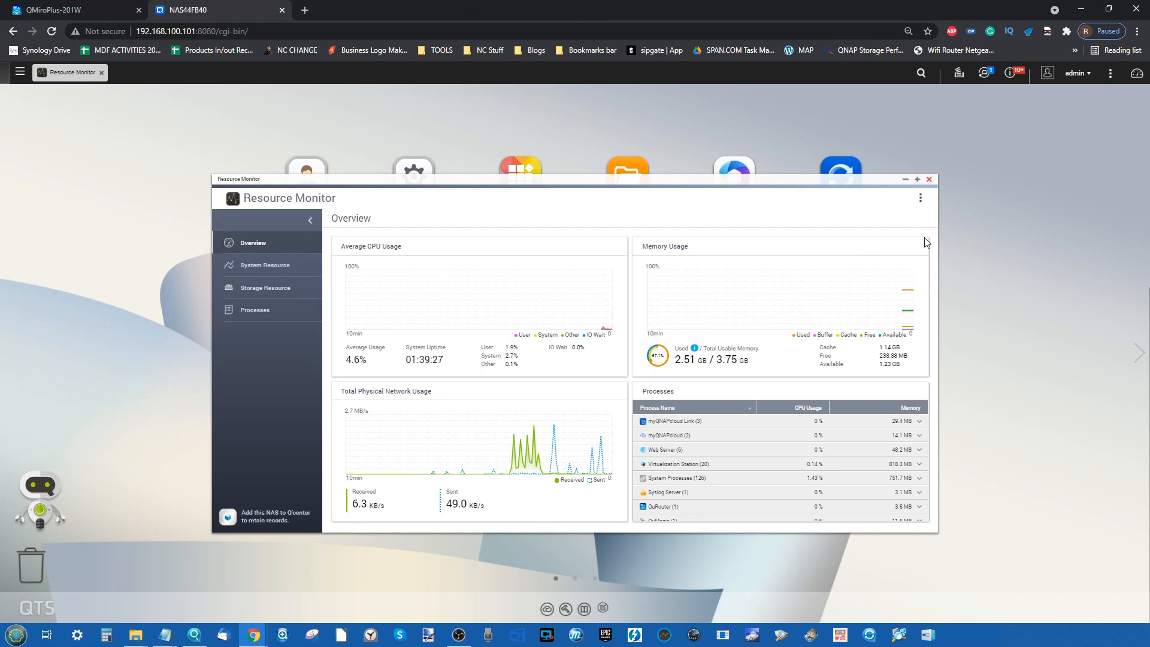
left_click(929, 180)
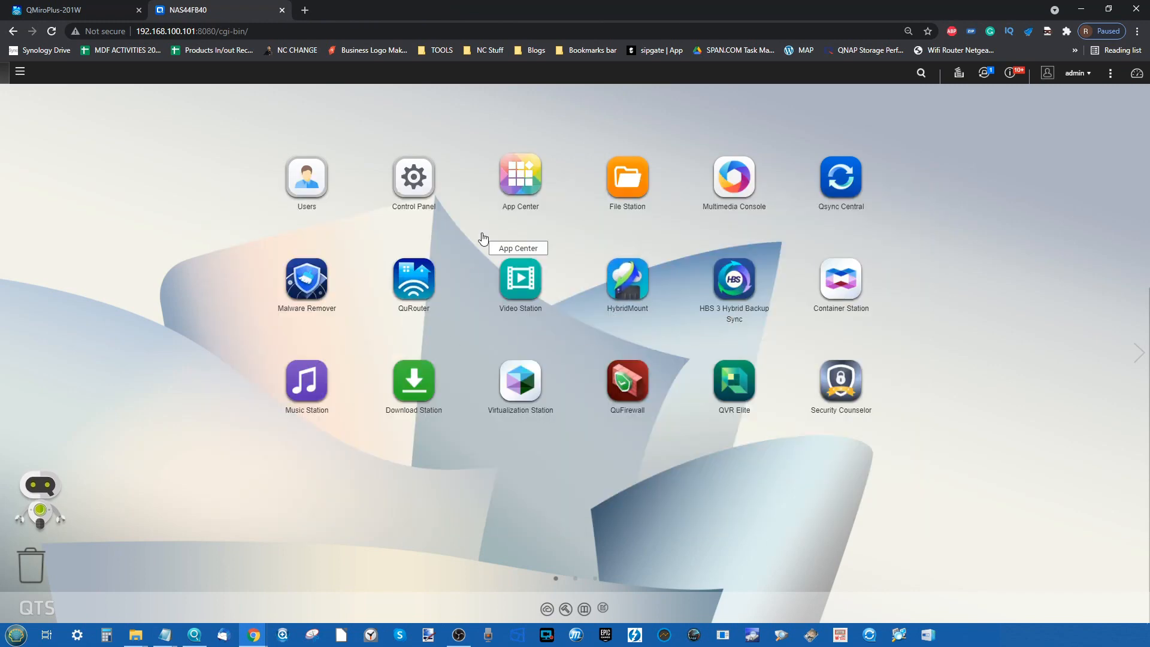
Review Multimedia Console's sections from Overview through Content Management and Indexing to Multimedia App Suite, and close the console
left_click(732, 177)
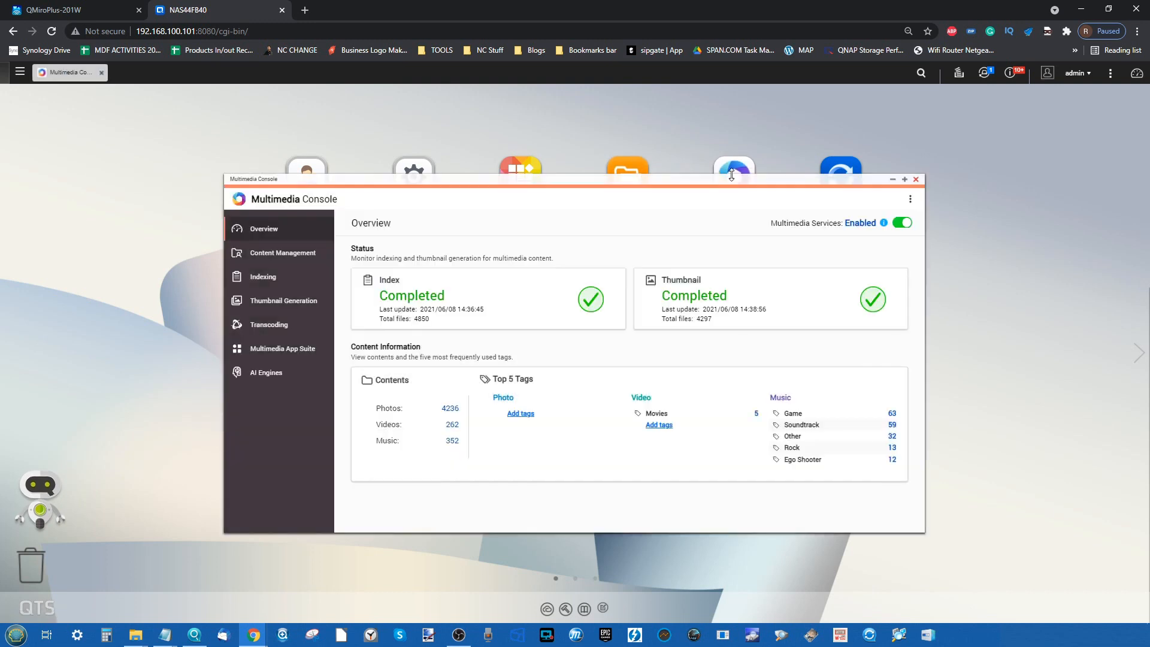
left_click(298, 251)
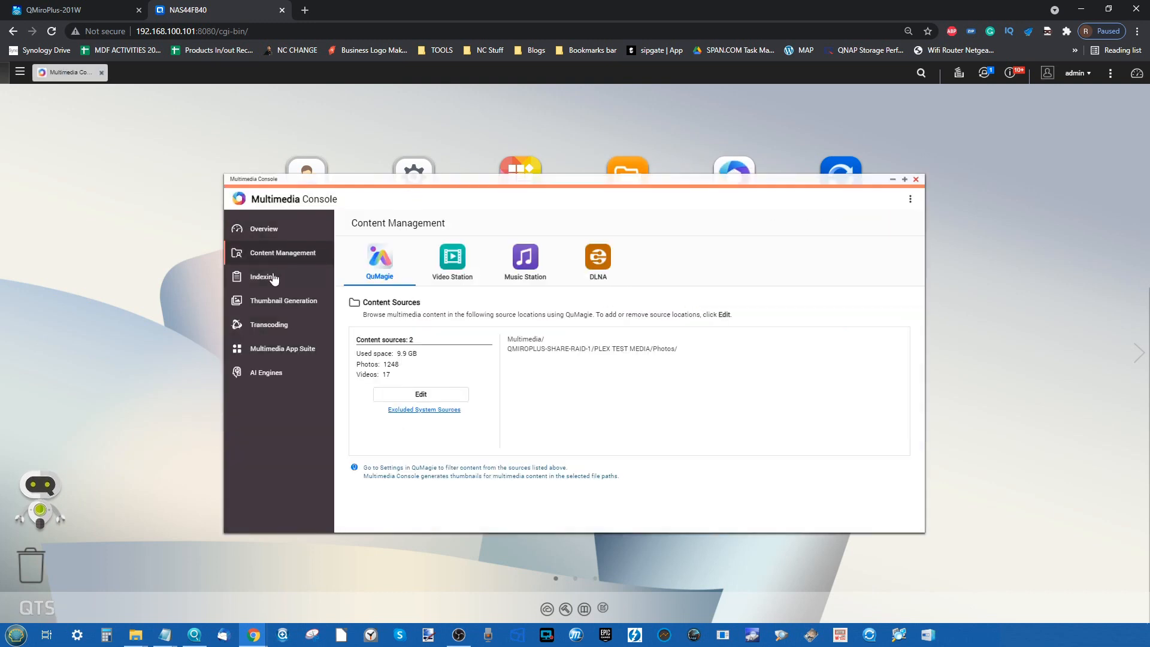
left_click(292, 282)
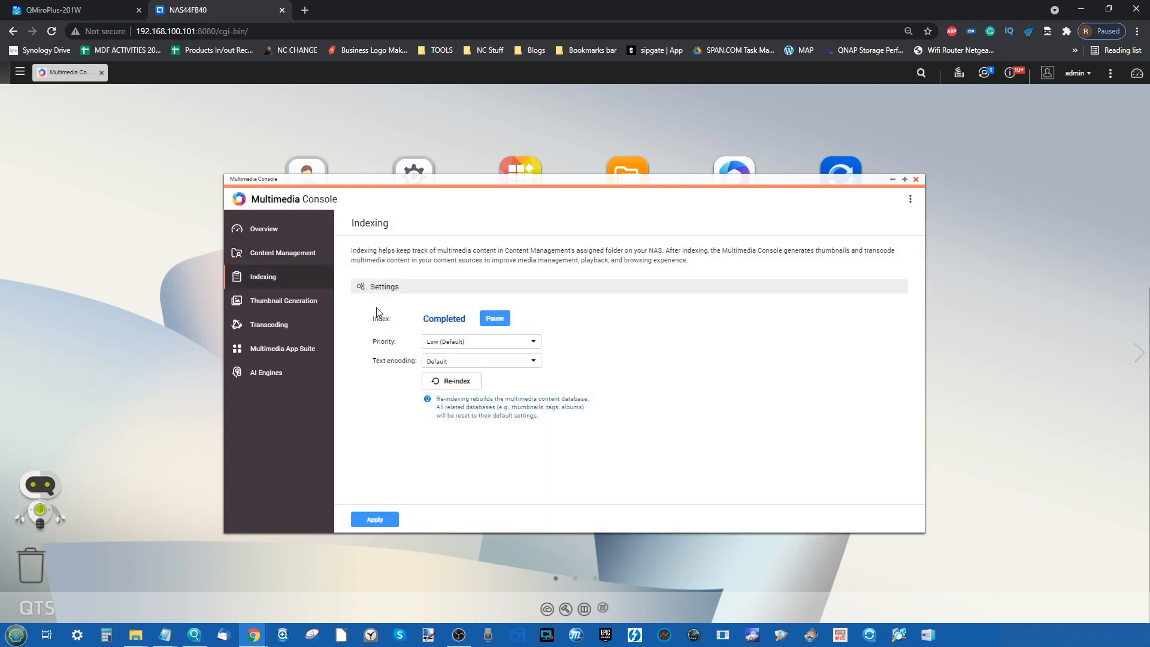
left_click(283, 300)
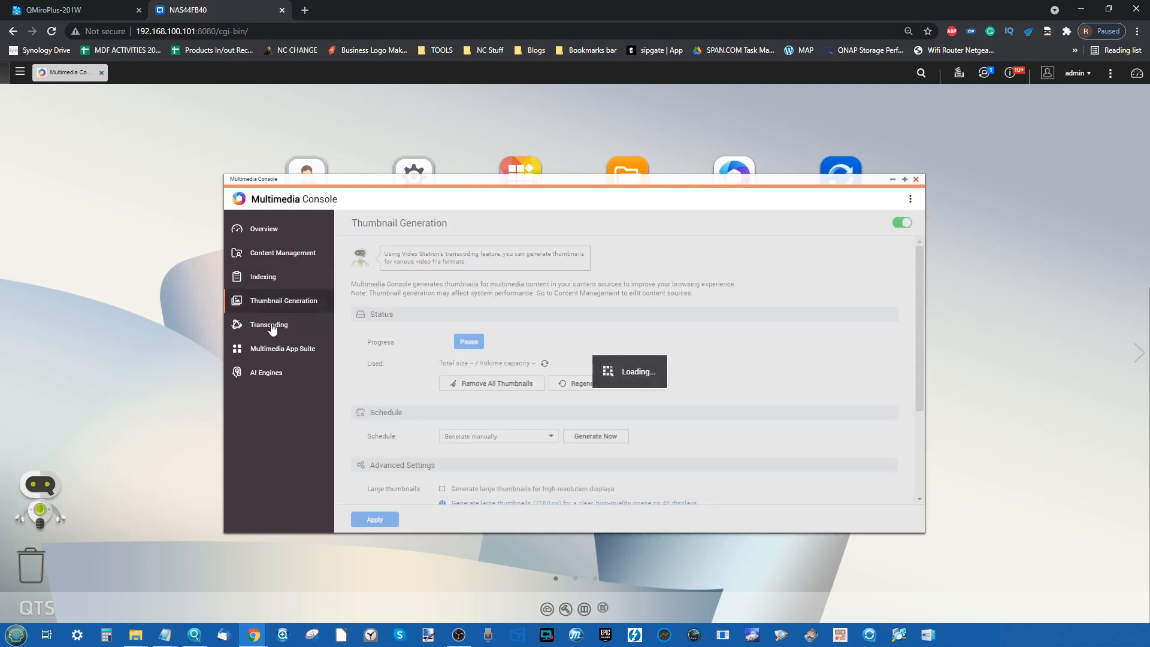
left_click(271, 326)
left_click(276, 354)
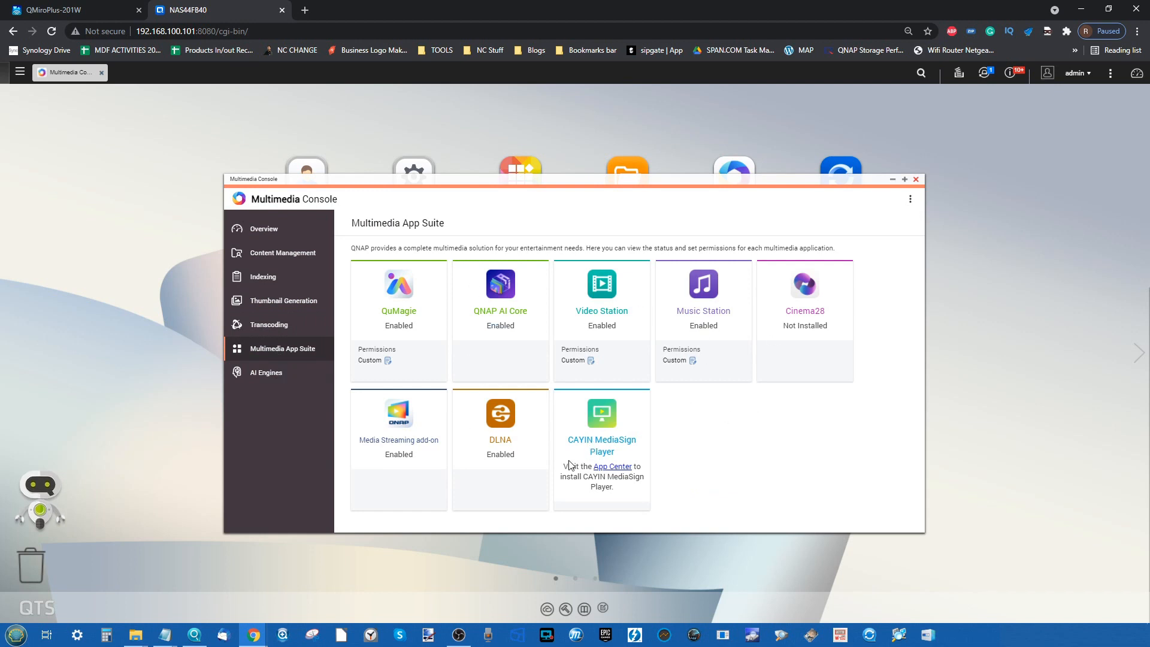
left_click(915, 179)
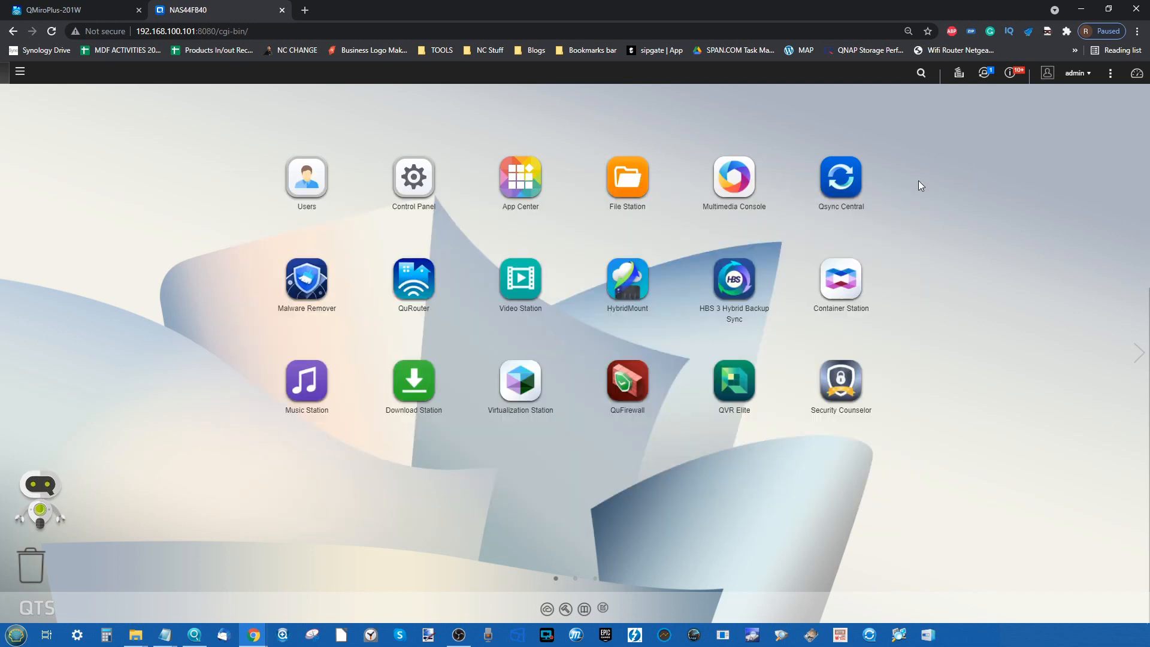
Browse the QMIROPLUS-SHARE-RAID-1 folder and the external New Volume in File Station, declining the exFAT licence offer, and close it
left_click(624, 180)
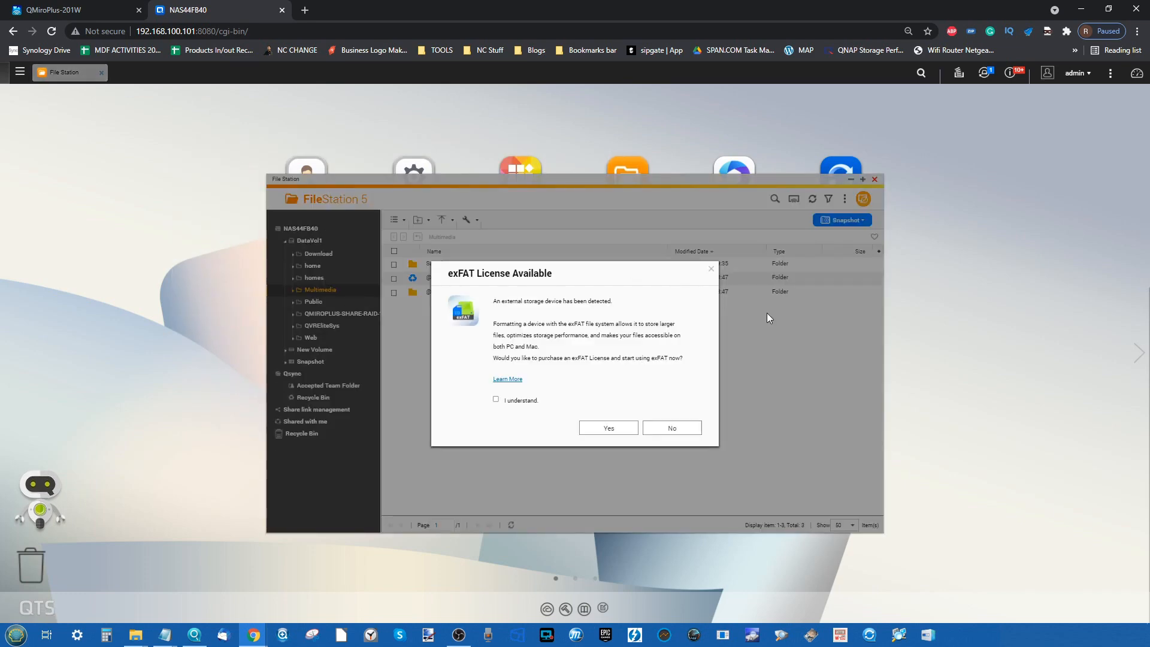
left_click(711, 273)
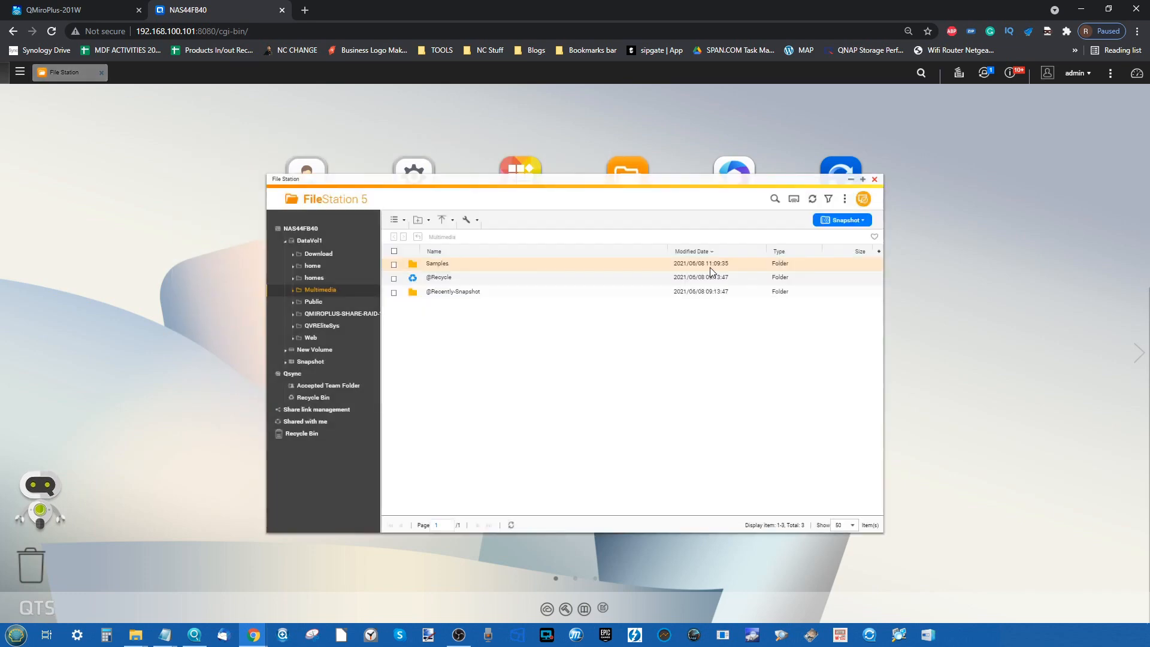
left_click(356, 316)
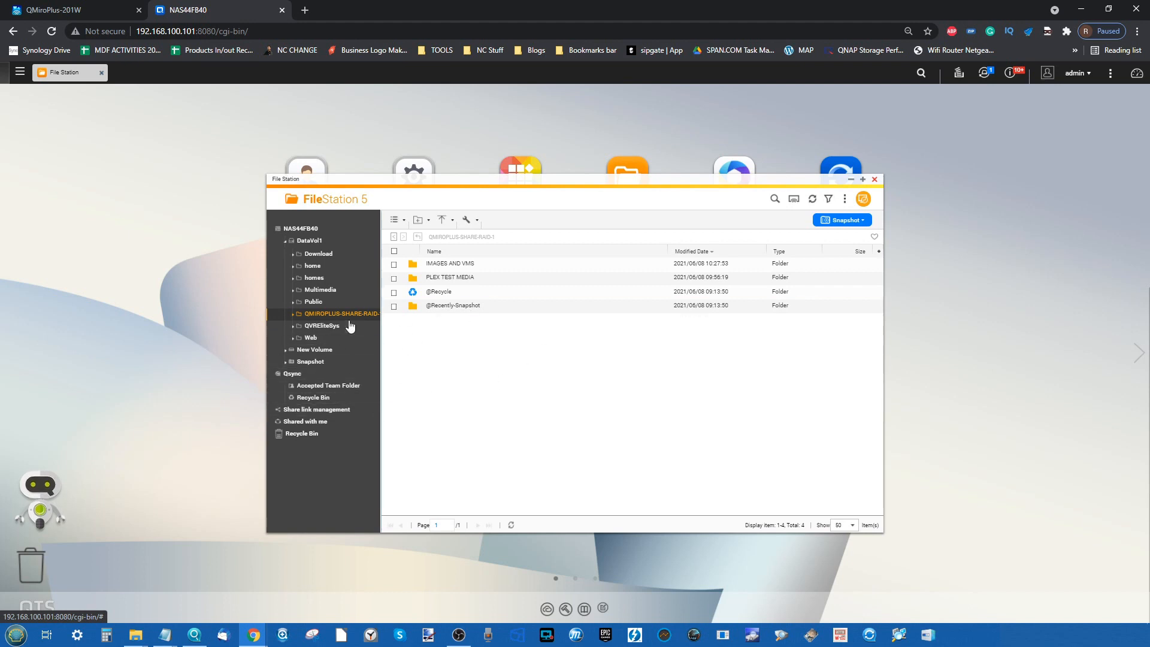
left_click(315, 350)
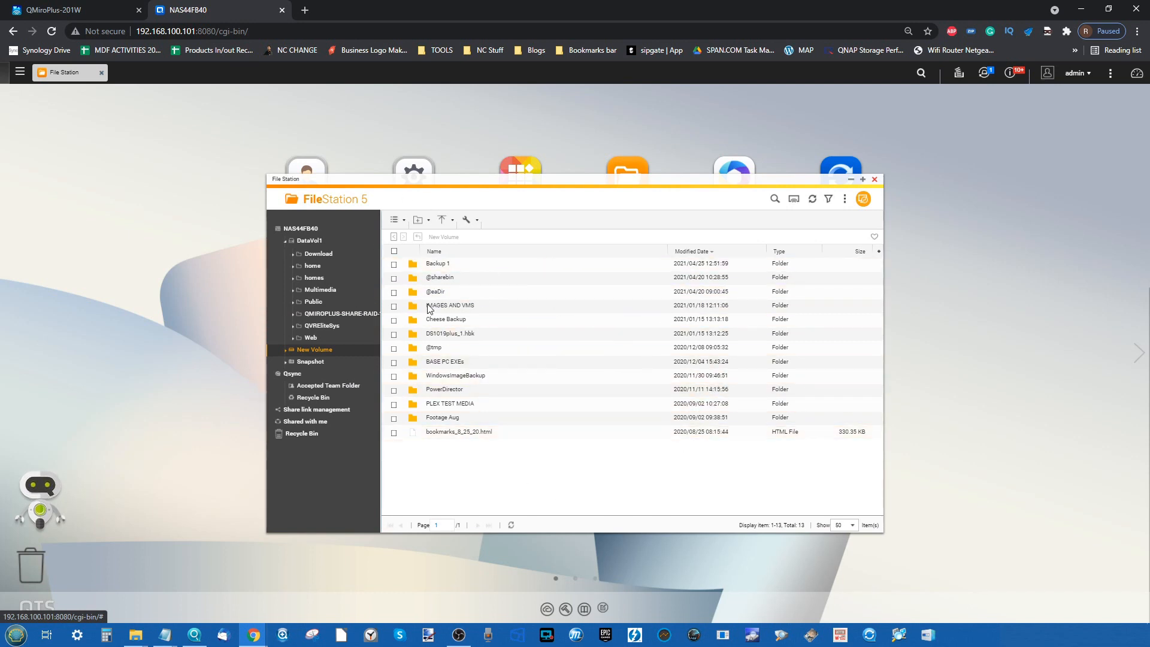
left_click(875, 180)
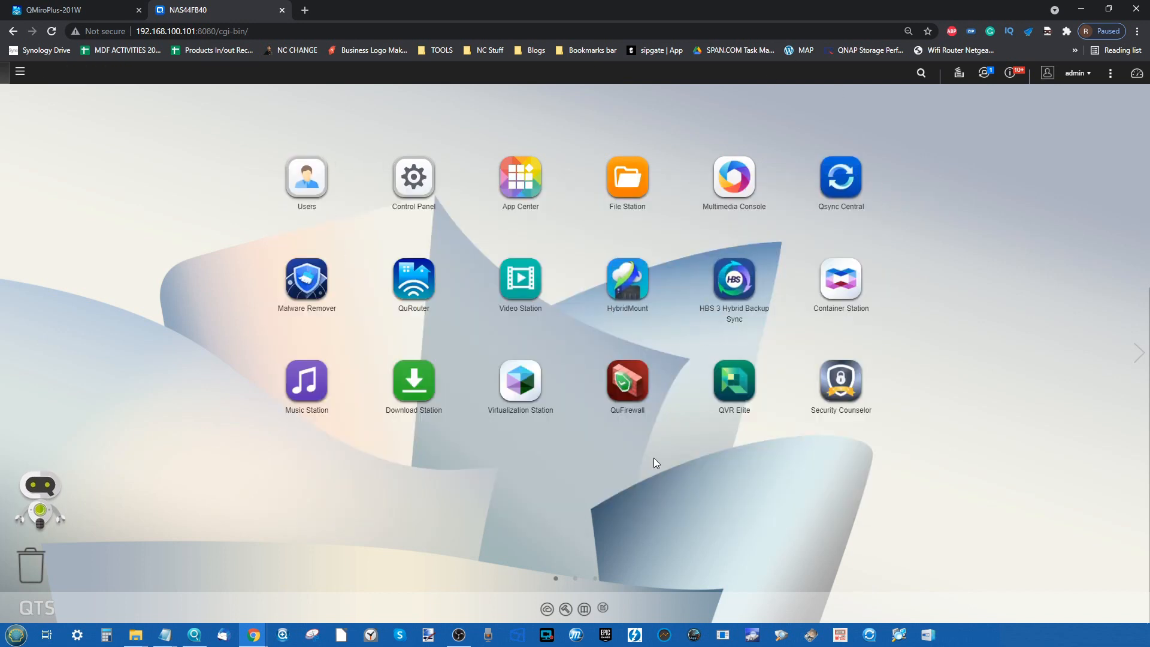
Open HBS 3 Hybrid Backup Sync and look over its Backup & Restore and Sync sections
left_click(741, 289)
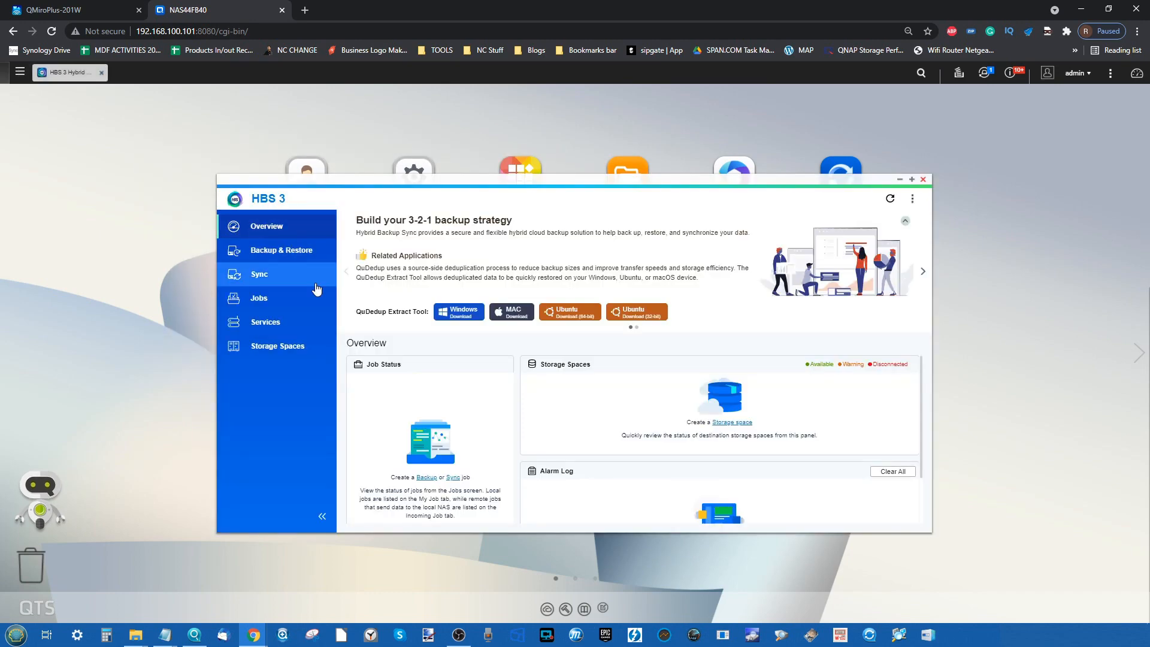
left_click(299, 257)
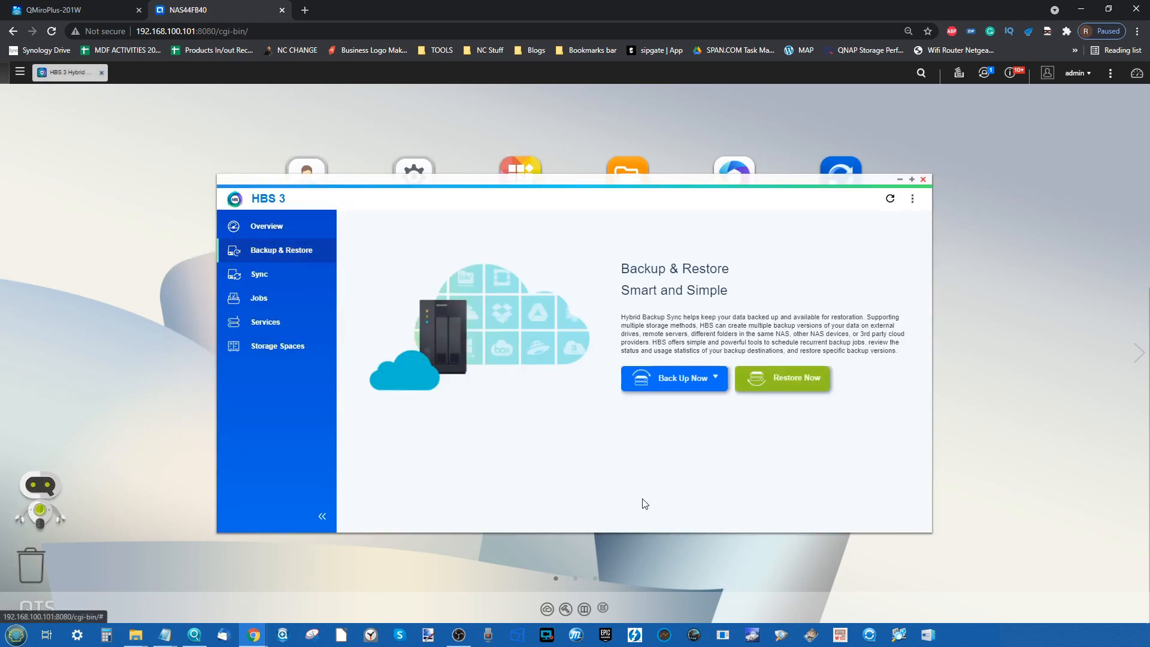
left_click(274, 279)
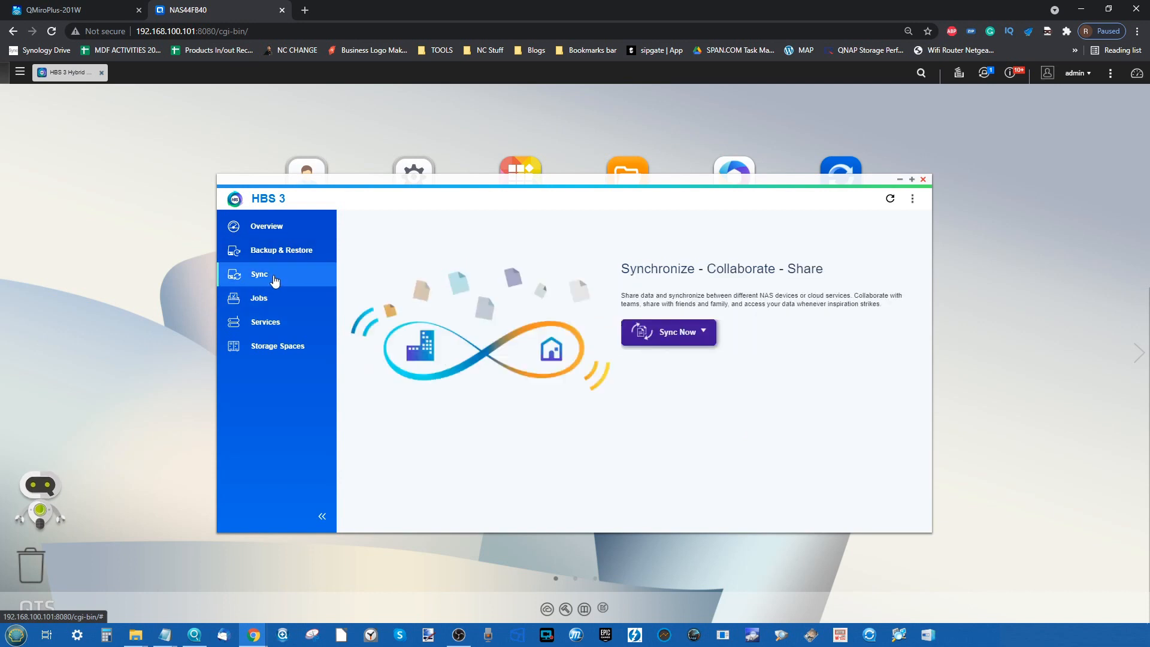
left_click(282, 256)
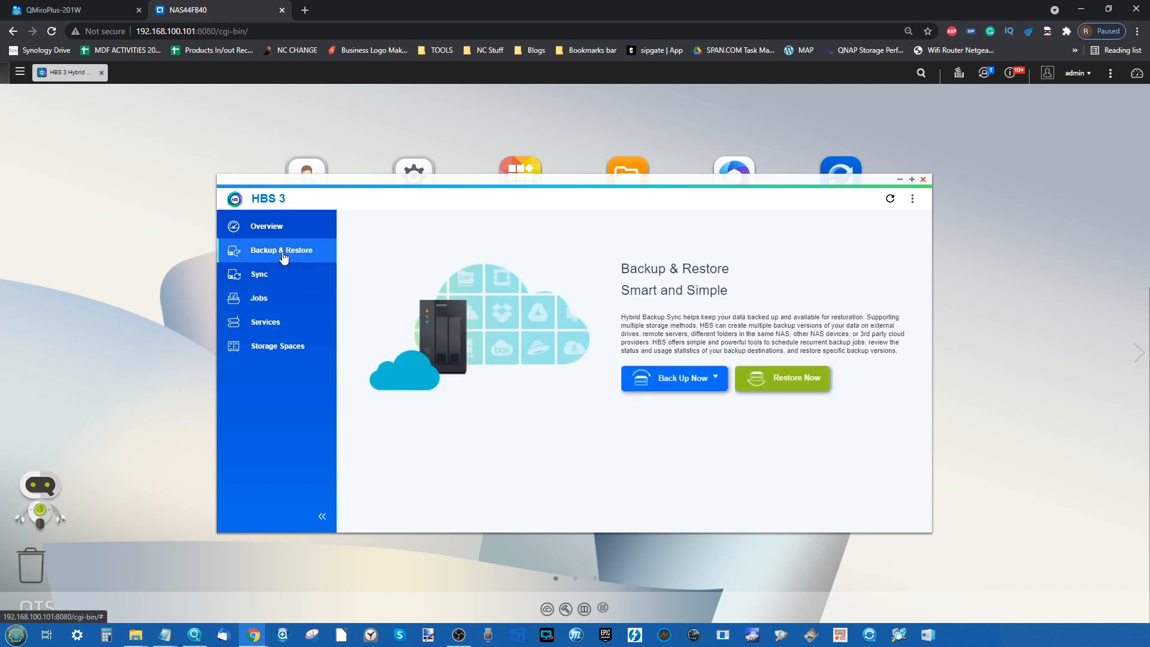
Start a new backup job in HBS 3 with the Multimedia folder as its source
left_click(705, 379)
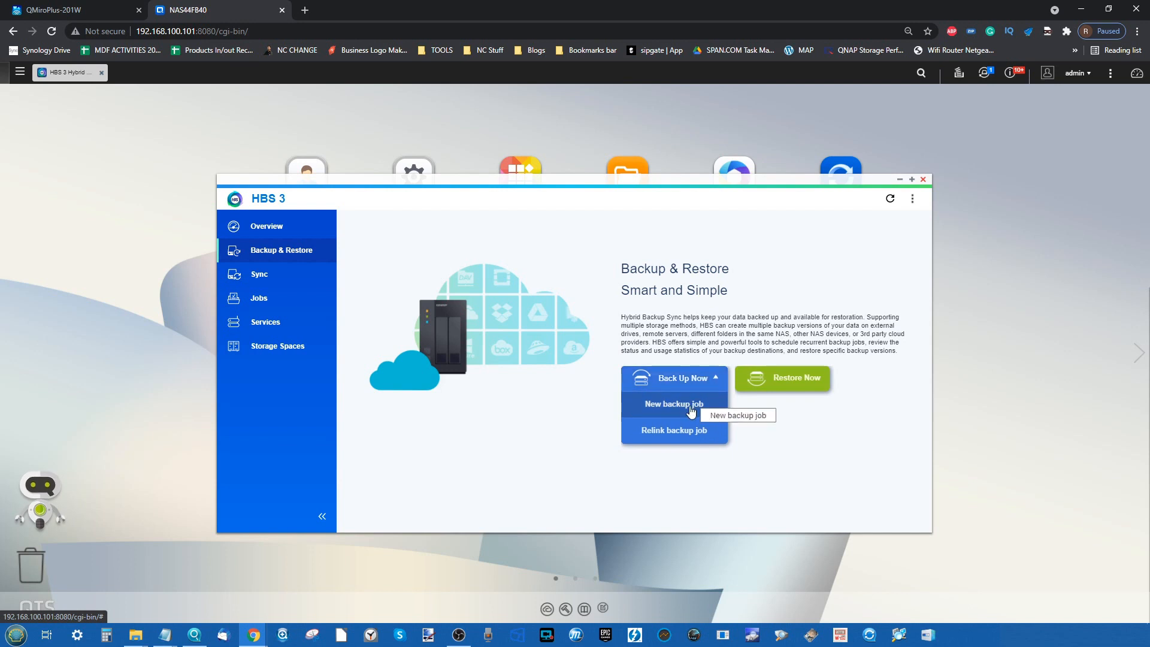
left_click(652, 400)
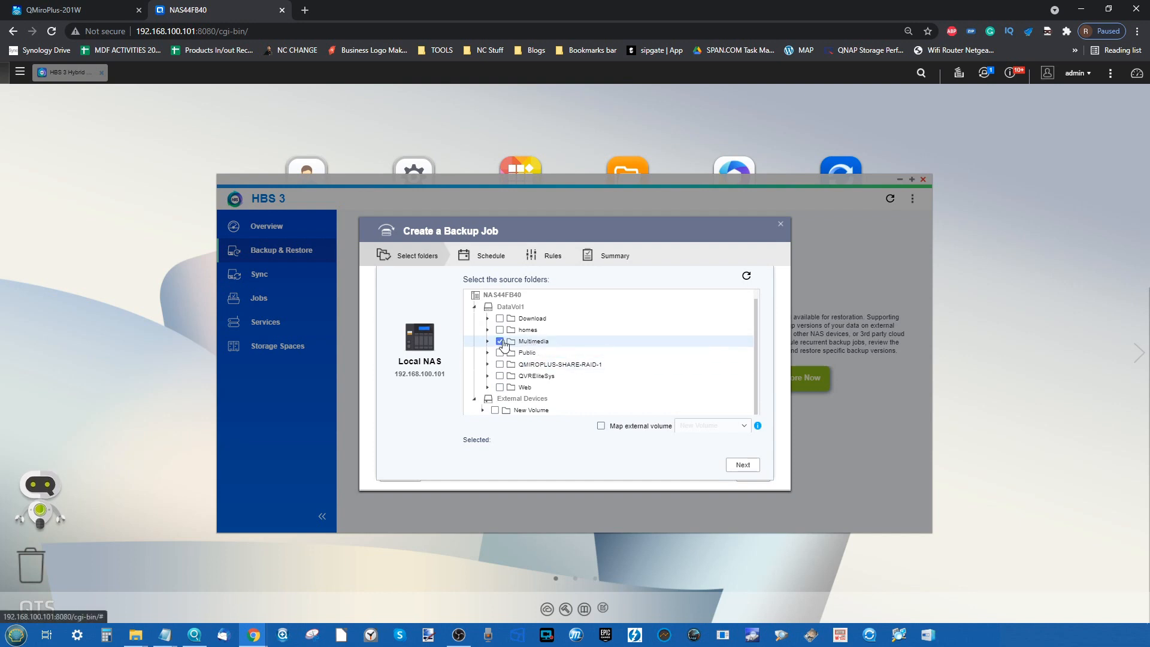
left_click(739, 467)
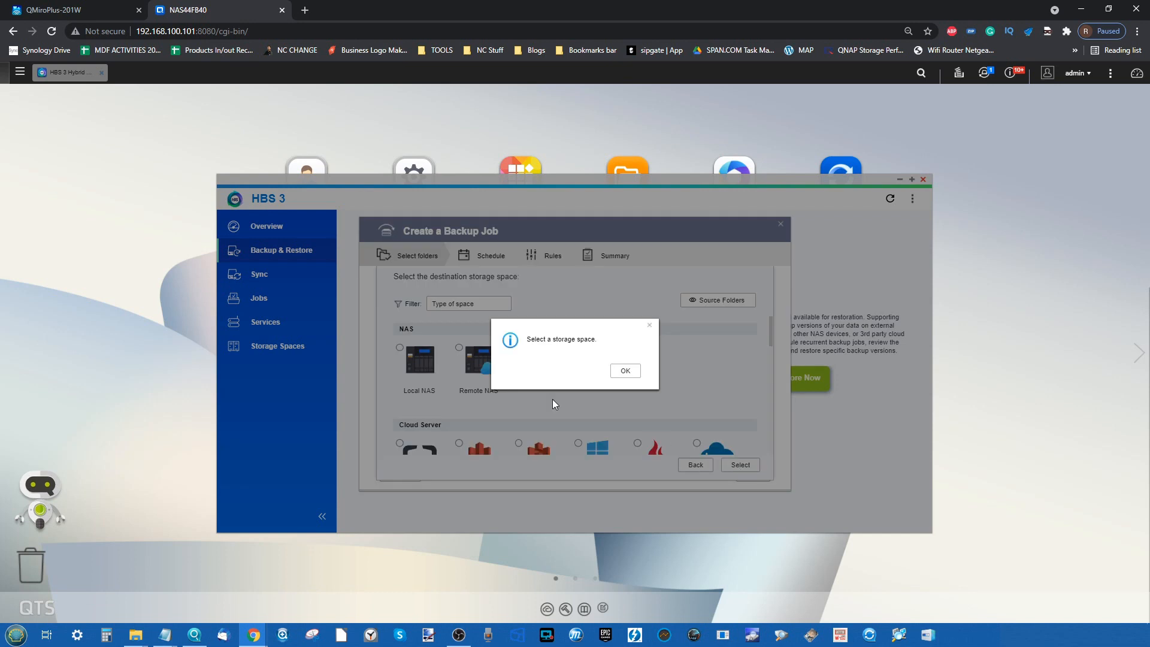
Choose Local NAS as the backup job's storage space and look through the other cloud server destinations
left_click(636, 369)
left_click(401, 351)
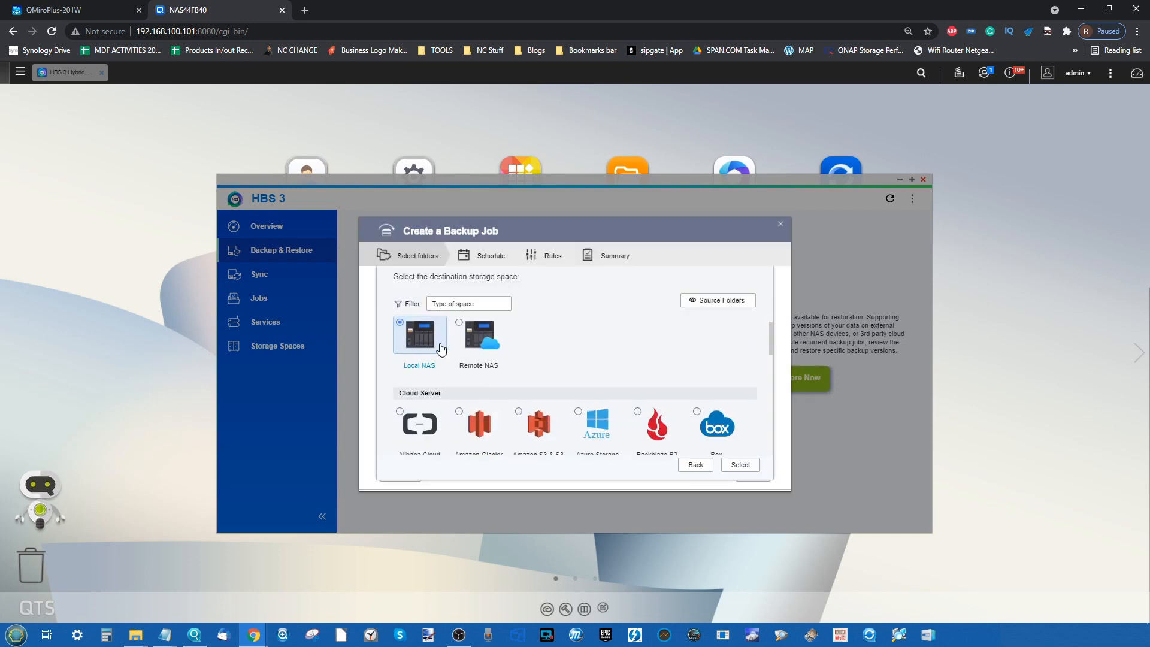
left_click(722, 302)
scroll(590, 337, "down", 1)
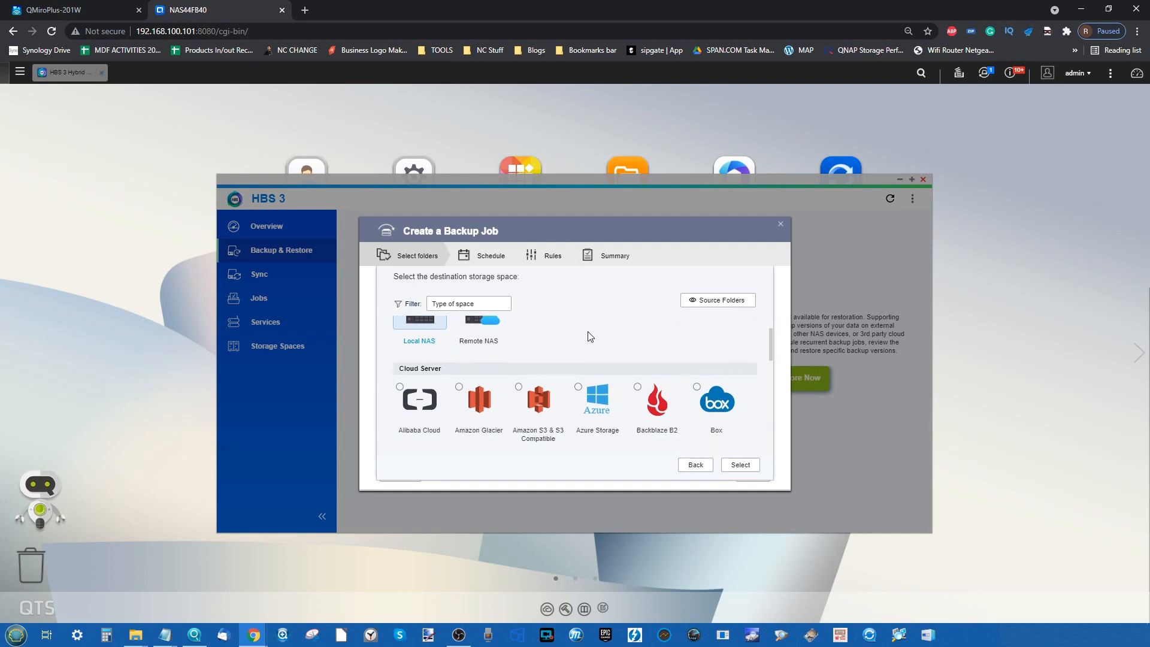
scroll(590, 337, "down", 6)
scroll(590, 337, "down", 5)
scroll(590, 337, "up", 11)
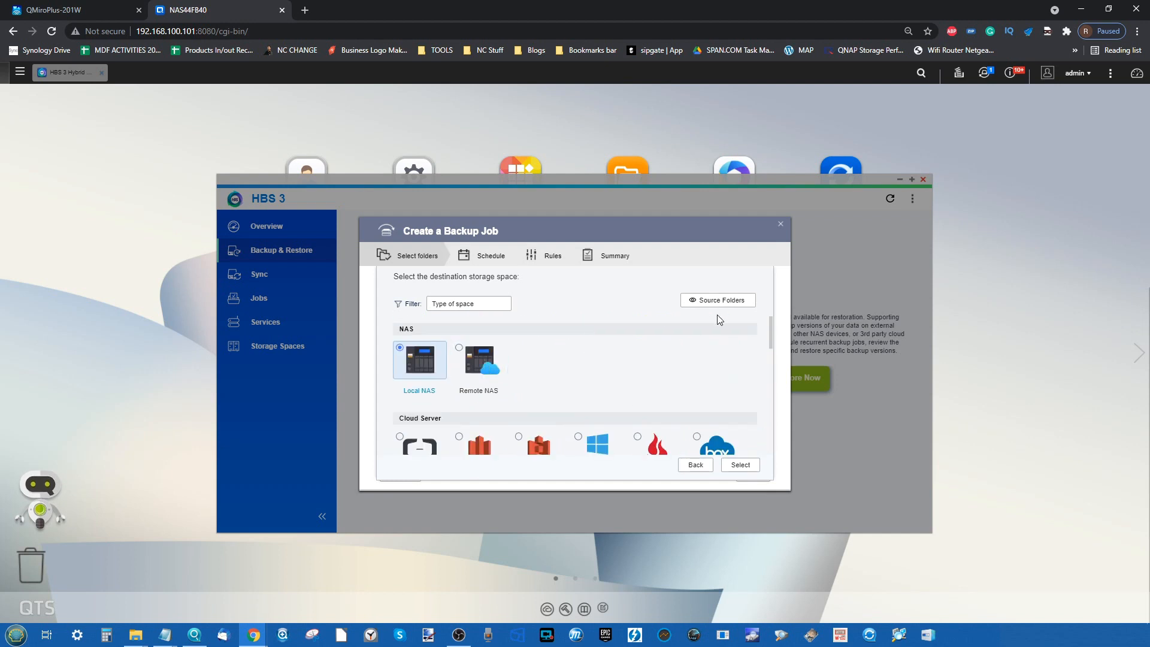
Set the external New Volume as the backup job's destination folder on the Local NAS
left_click(741, 466)
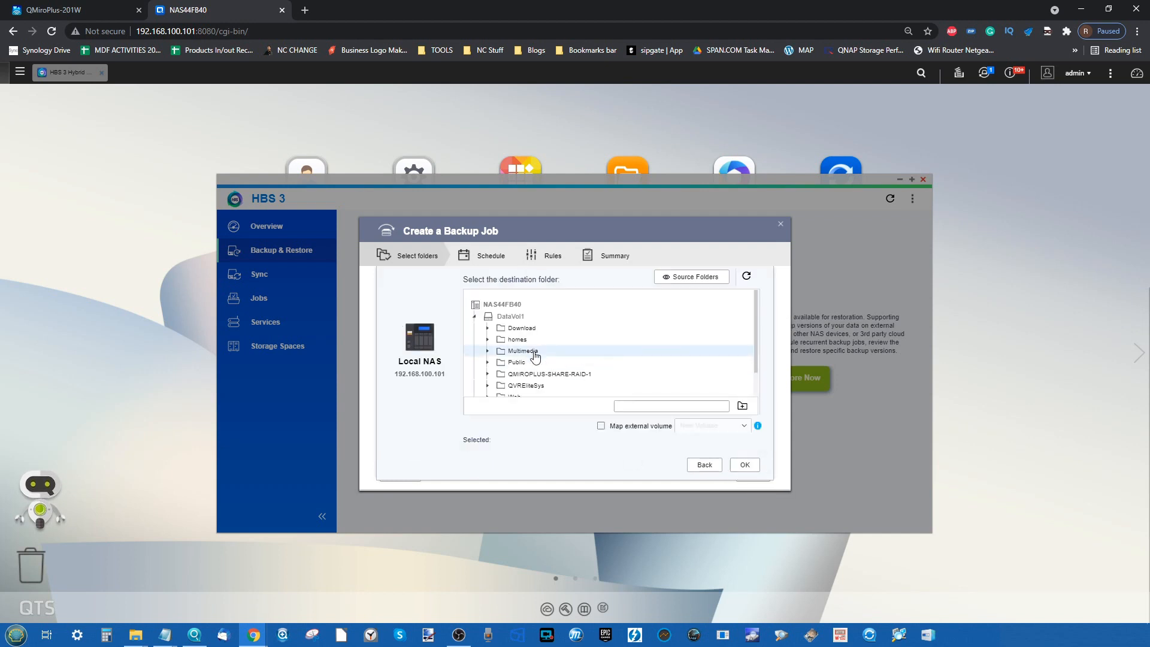
scroll(535, 356, "down", 2)
left_click(516, 393)
left_click(753, 466)
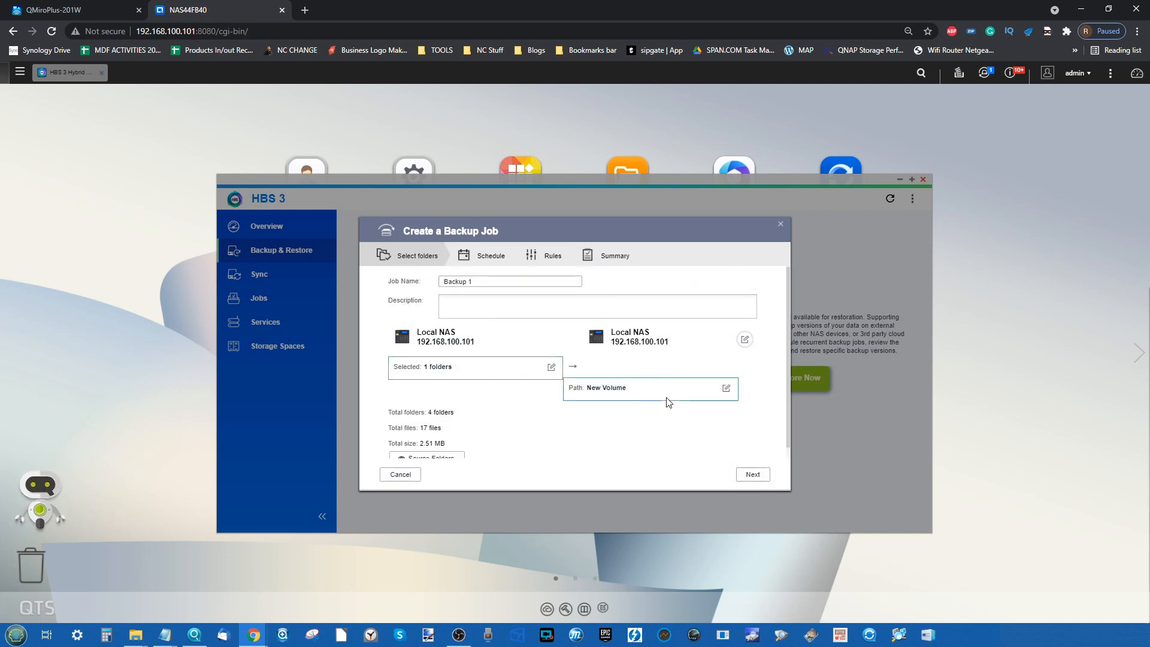
Review the backup job's folder pairing and its list of source folders
scroll(668, 402, "down", 1)
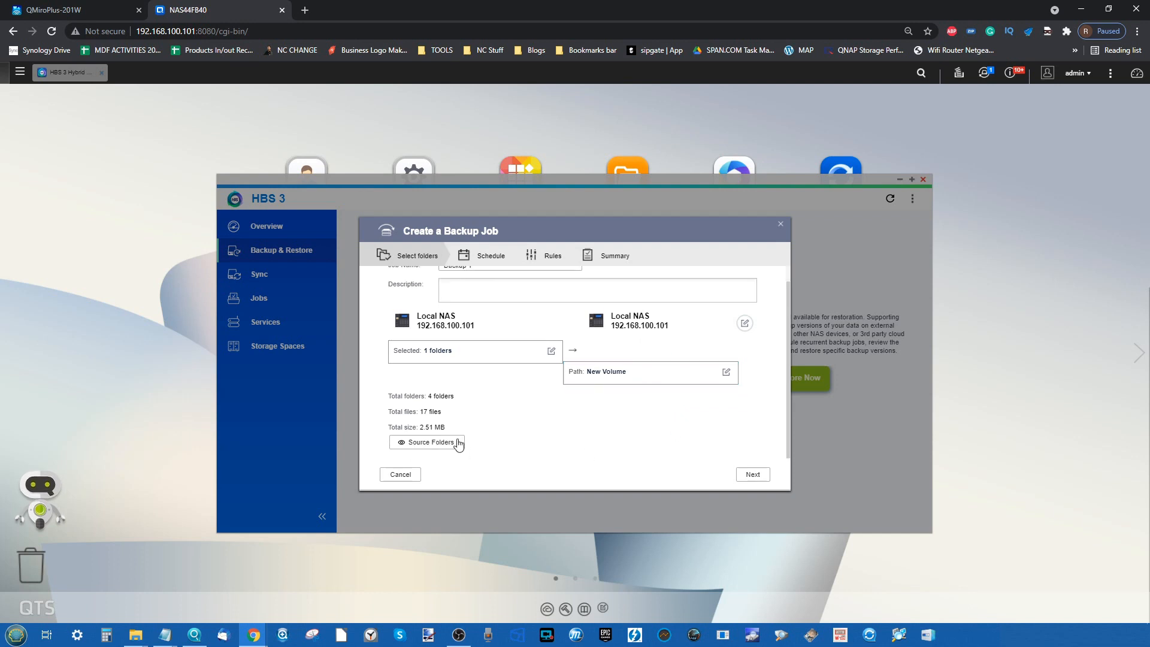
left_click(436, 449)
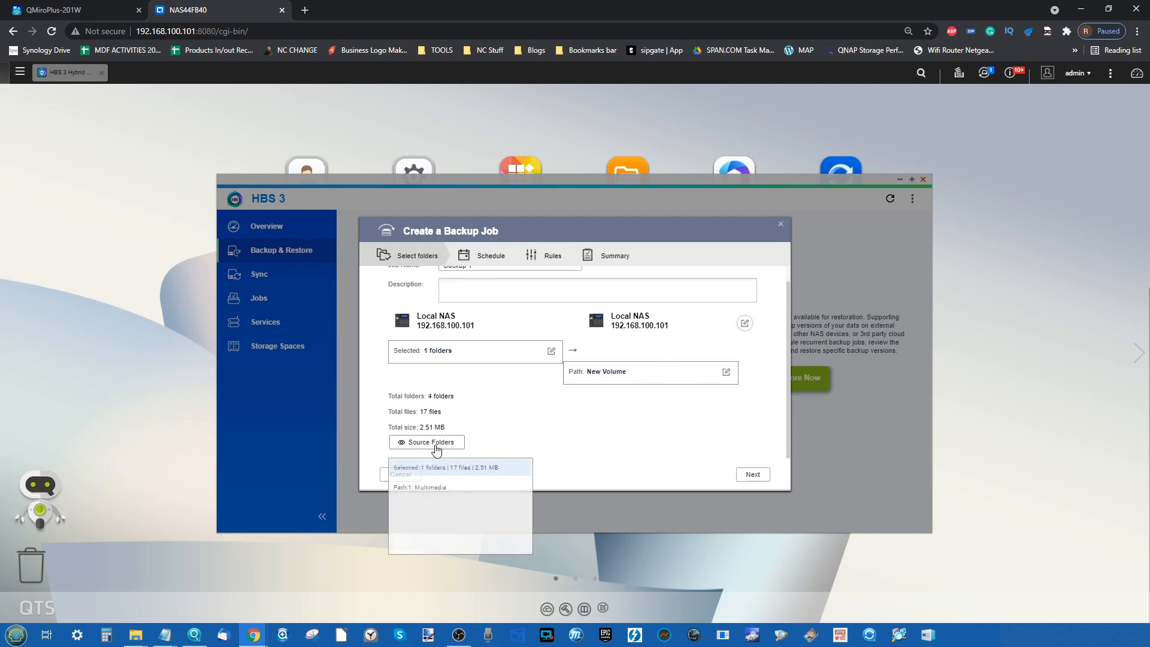
left_click(680, 457)
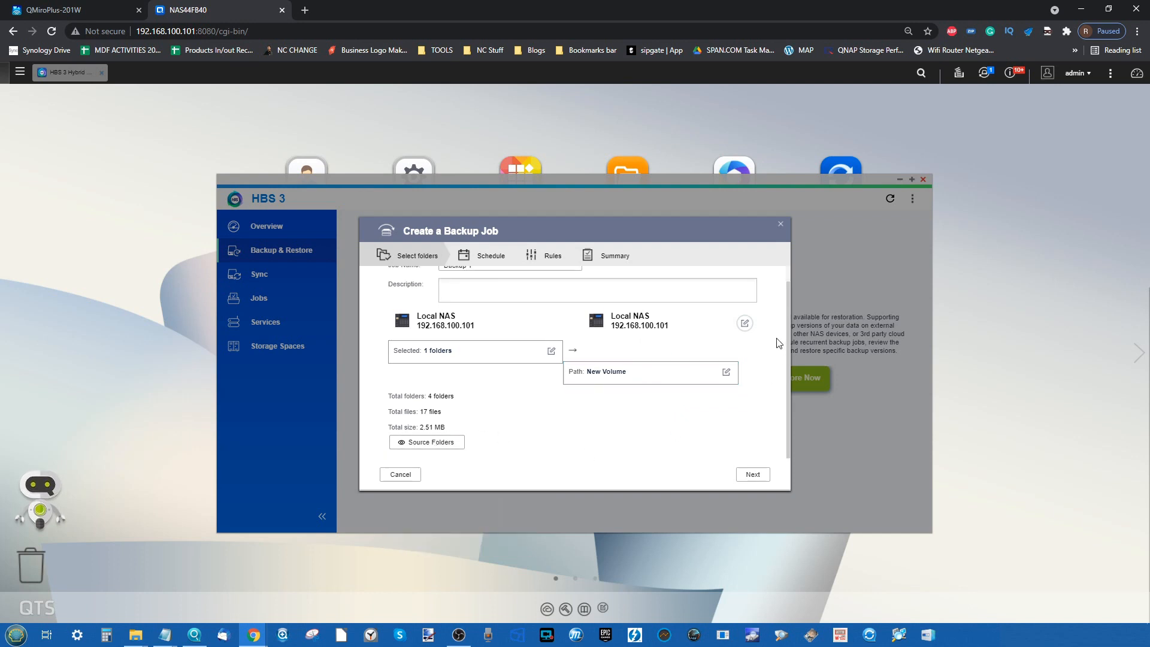
Review the backup job's schedule, version management, data integrity check and rules, and close HBS 3 without creating the job
left_click(753, 475)
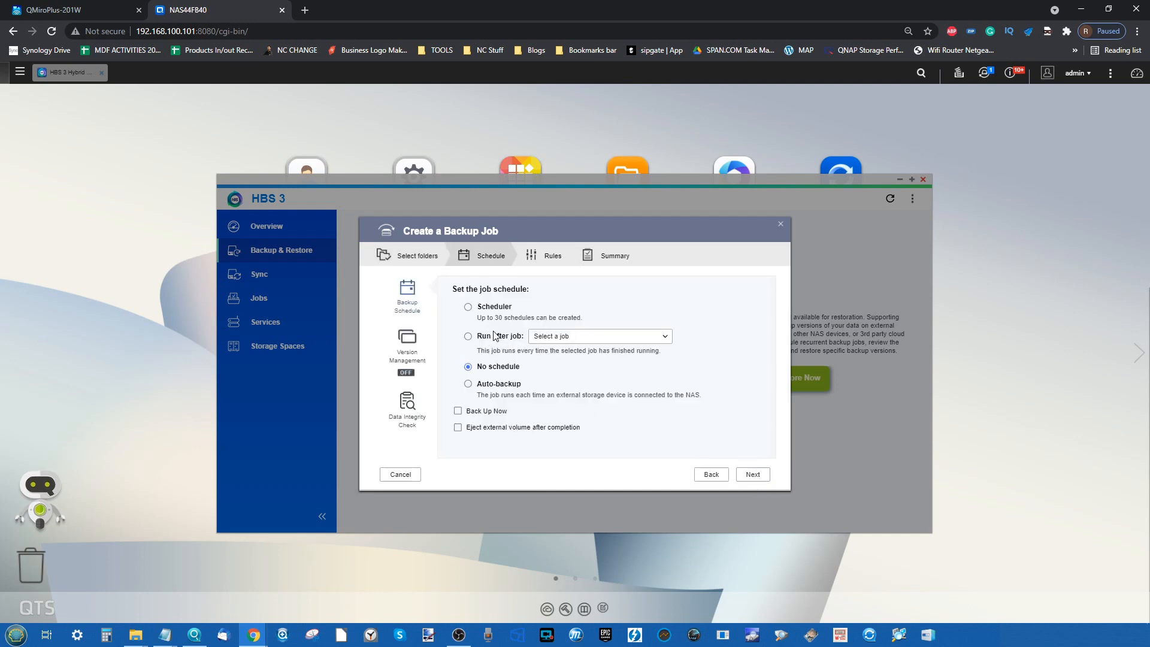
left_click(417, 364)
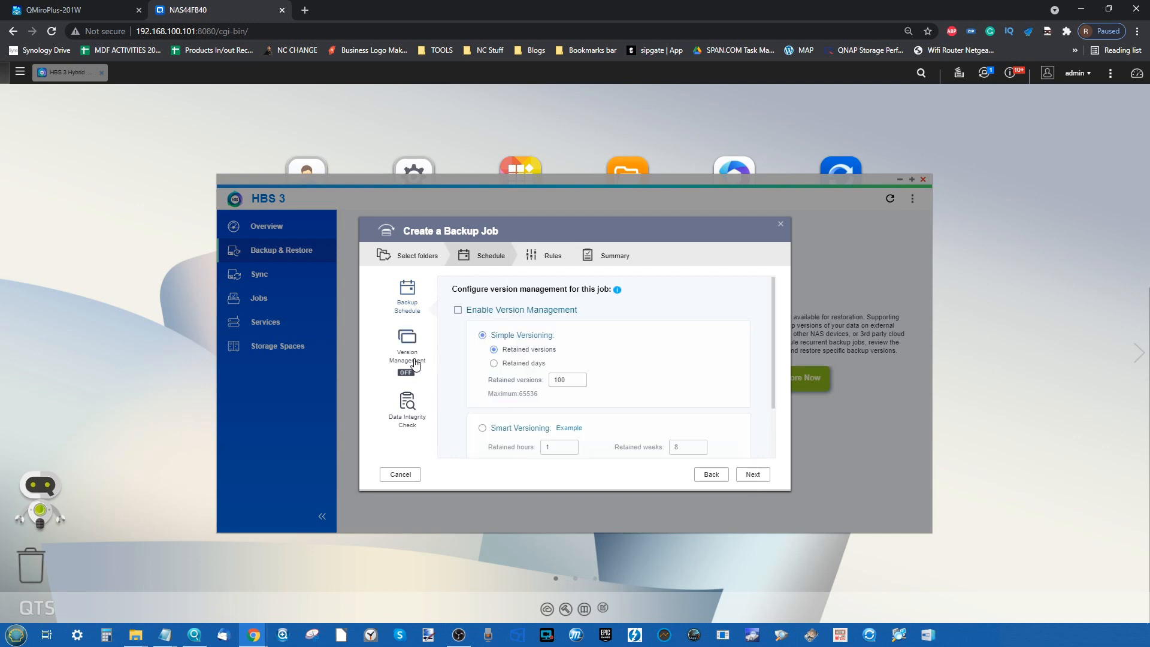
left_click(411, 407)
scroll(608, 385, "down", 3)
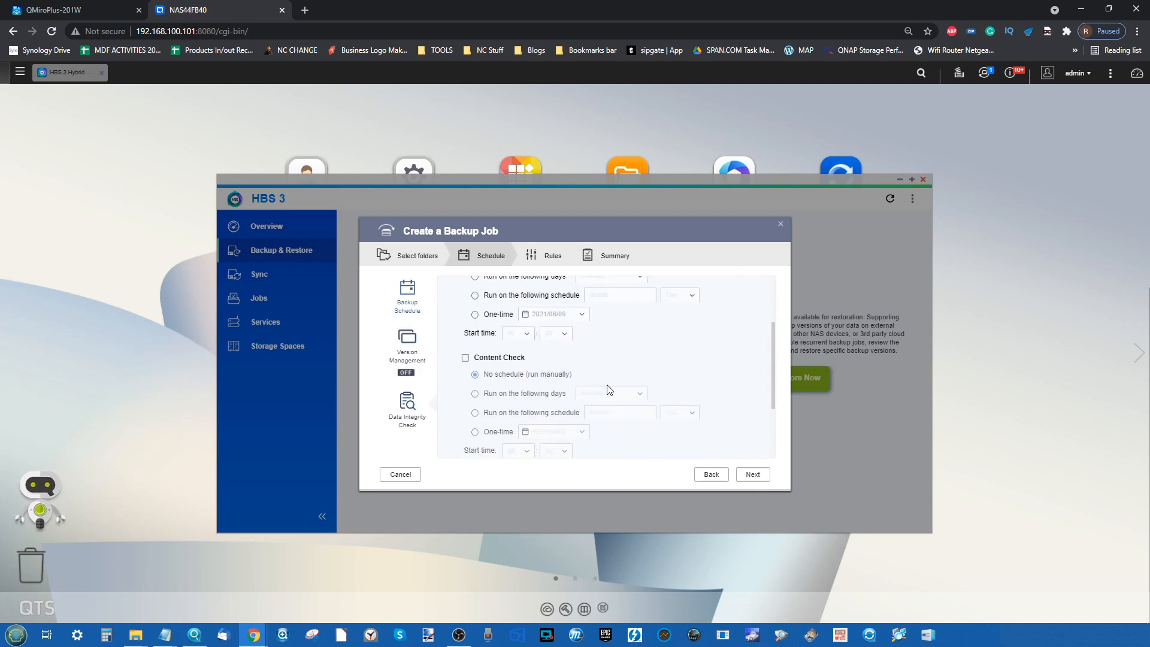
left_click(756, 477)
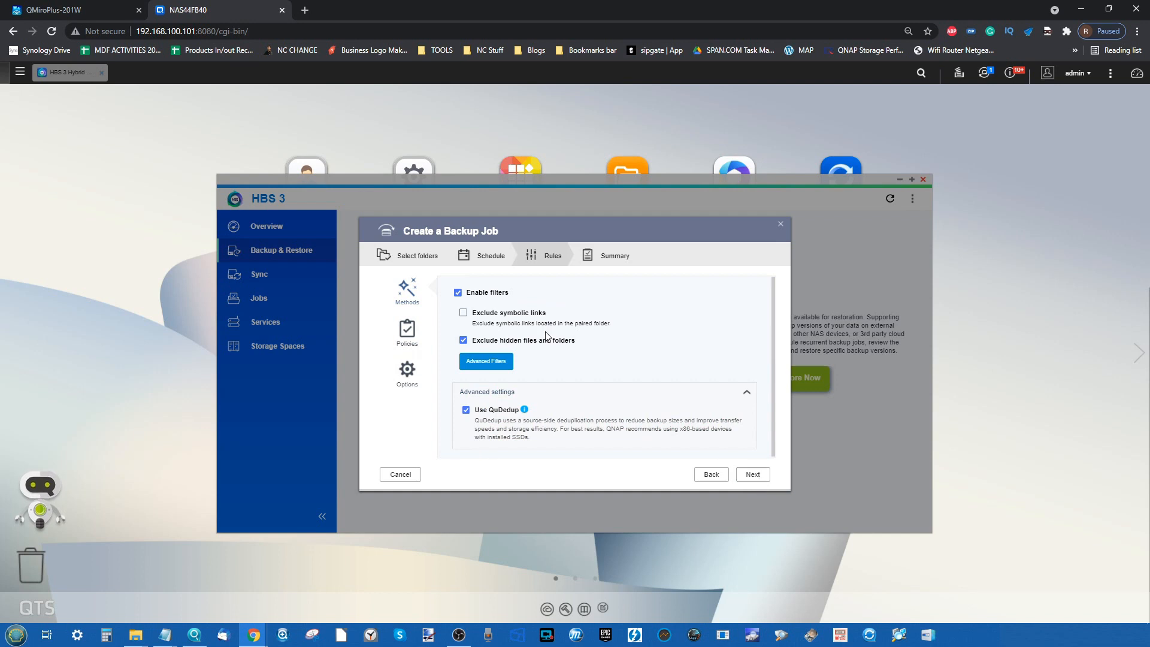
left_click(779, 230)
left_click(923, 179)
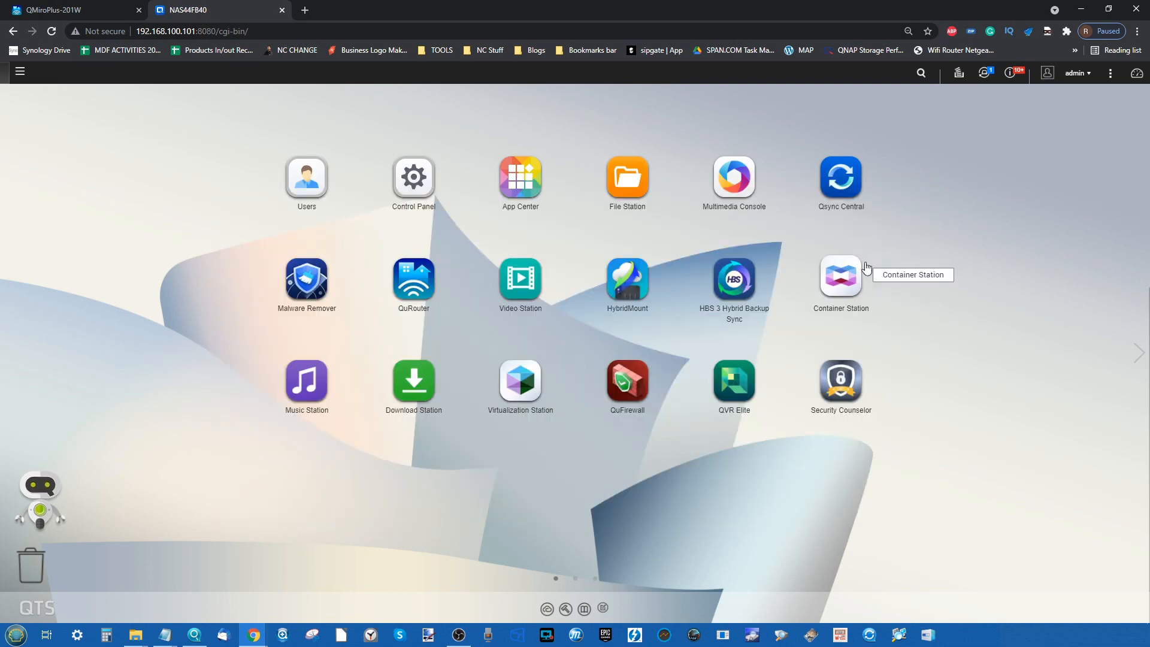
Open Qsync Central, dismiss its introduction, look over the Overview page and close it
left_click(828, 189)
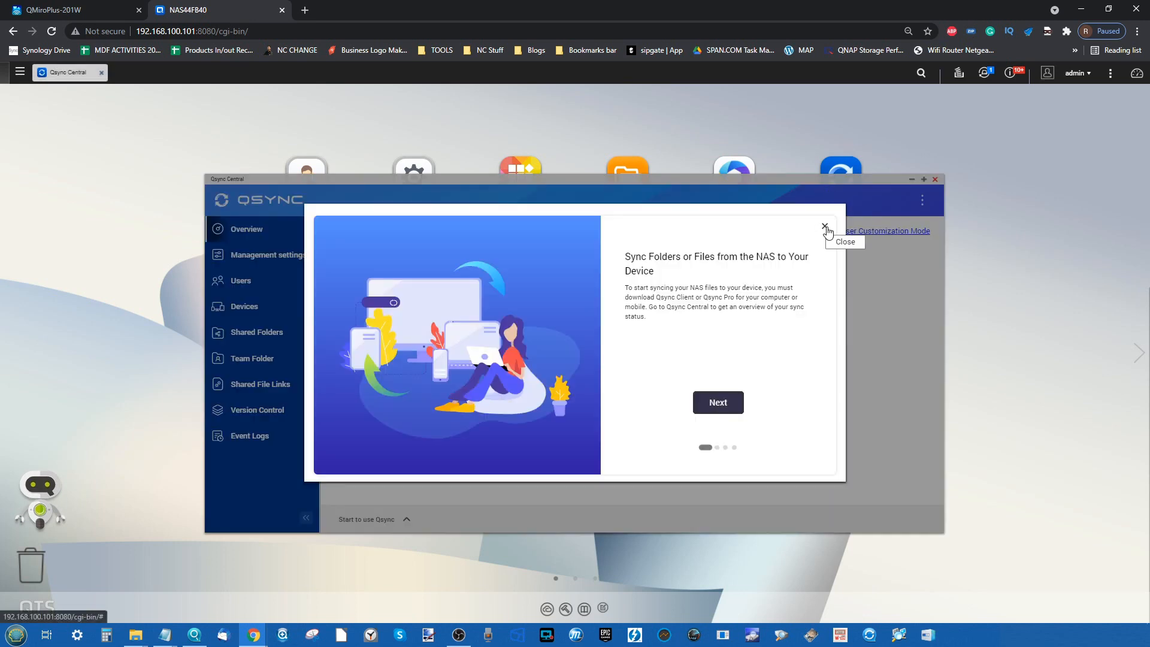
left_click(825, 229)
left_click(629, 369)
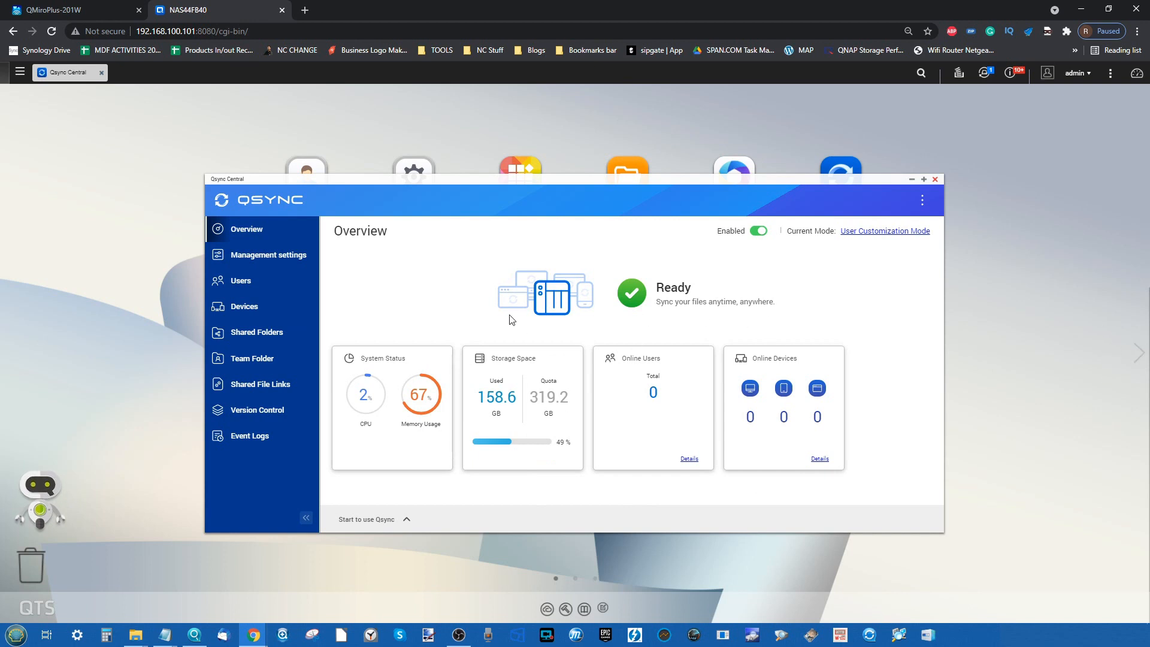
left_click(936, 179)
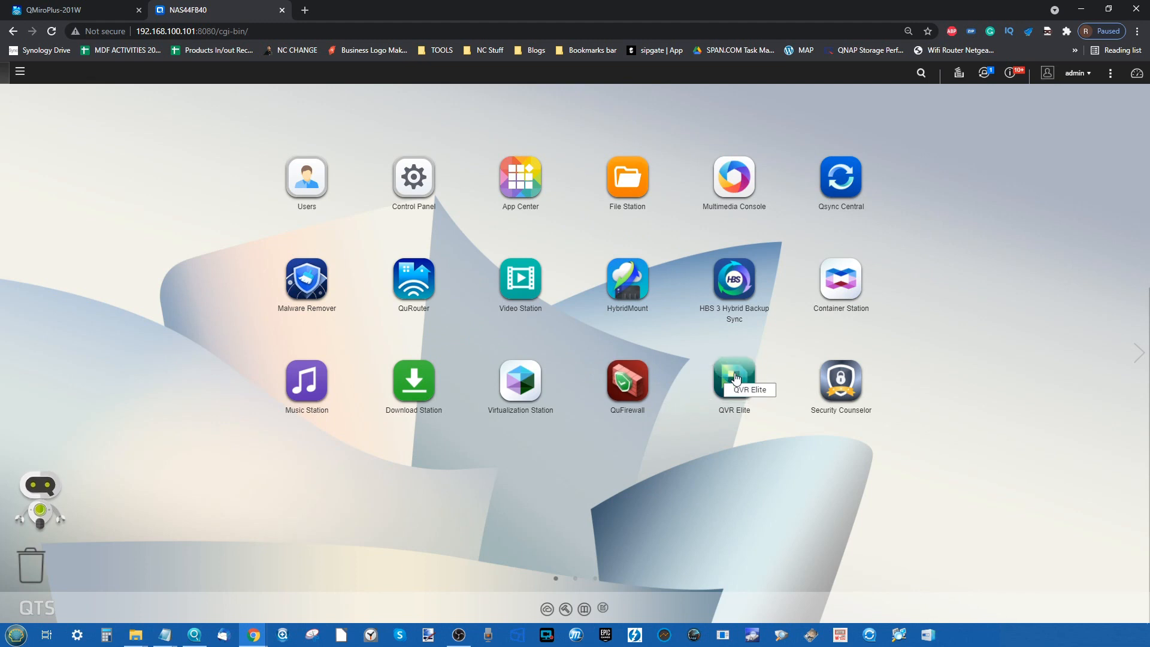
Open QuRouter from the NAS desktop, skip the firmware update and look over its Dashboard
left_click(99, 6)
left_click(246, 8)
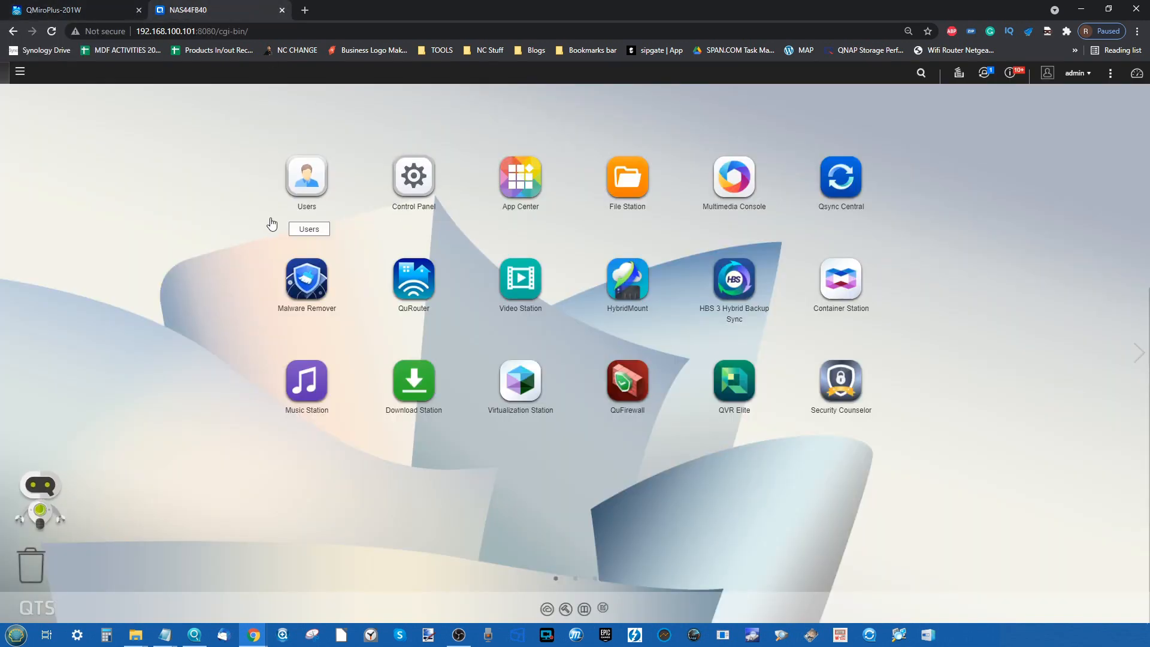
left_click(390, 292)
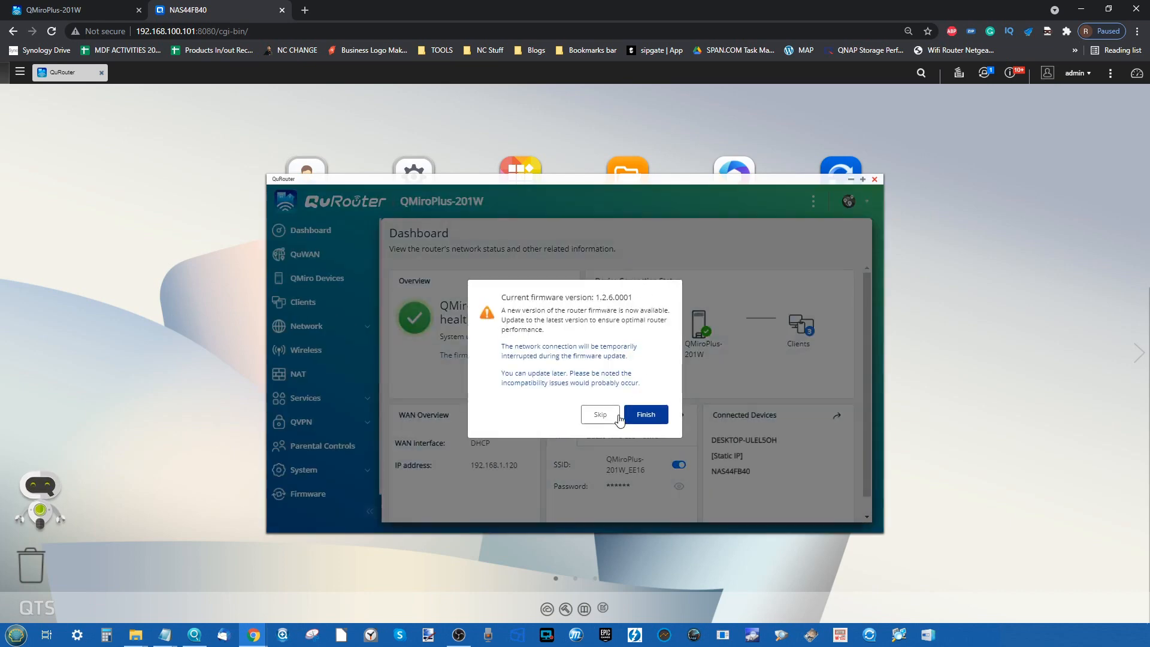
left_click(598, 415)
scroll(622, 376, "down", 1)
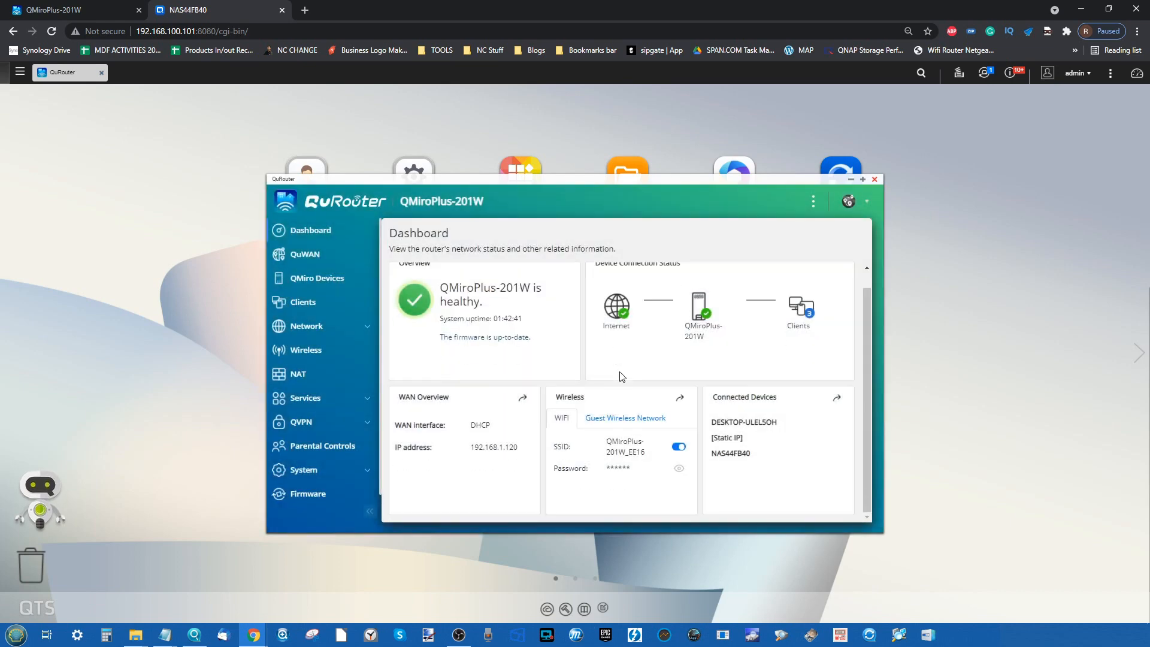
Move the QuRouter window aside on the NAS desktop and compare its Dashboard with the router's own web page
left_click_drag(652, 179, 845, 222)
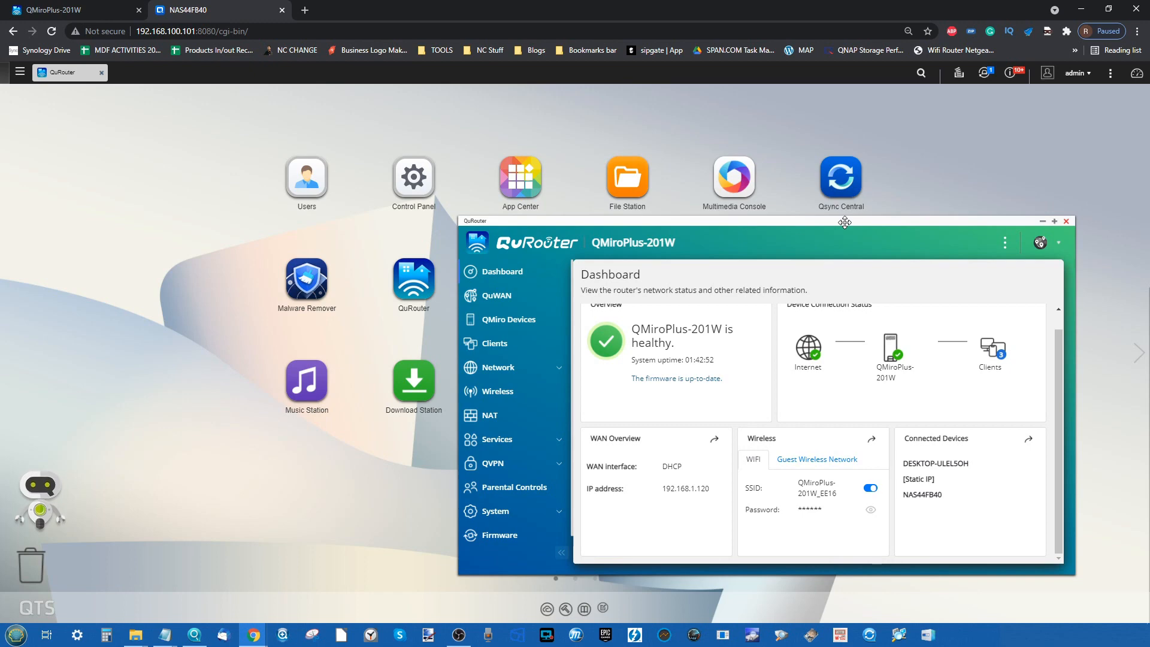
left_click_drag(845, 223, 838, 231)
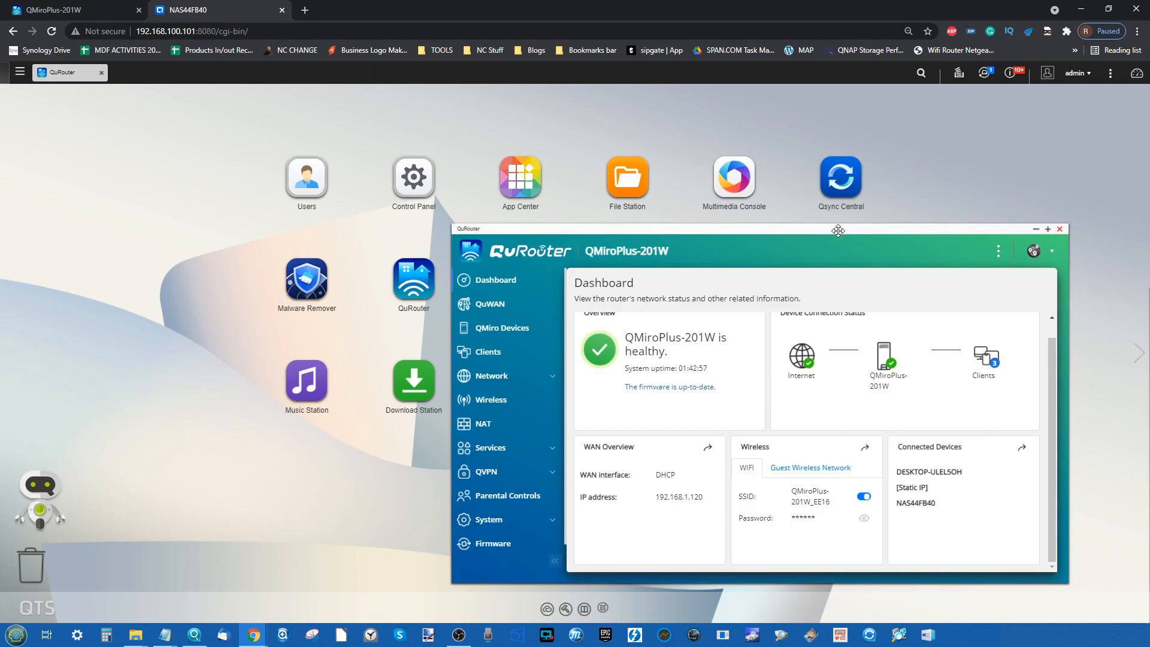
left_click_drag(838, 230, 844, 227)
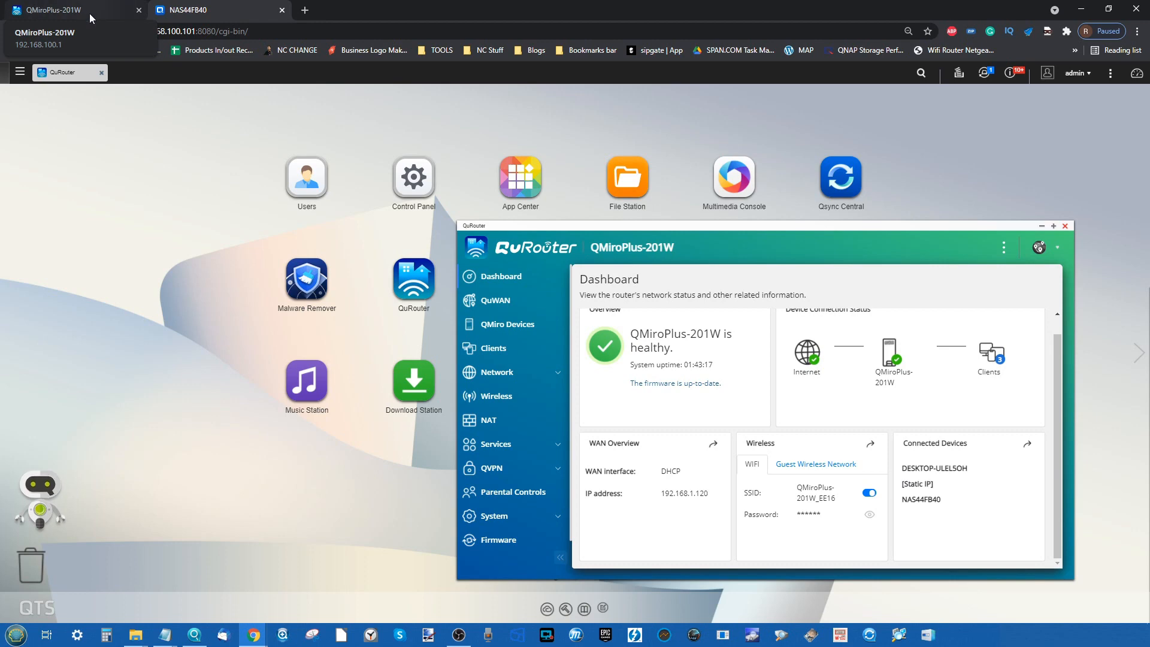
left_click(92, 5)
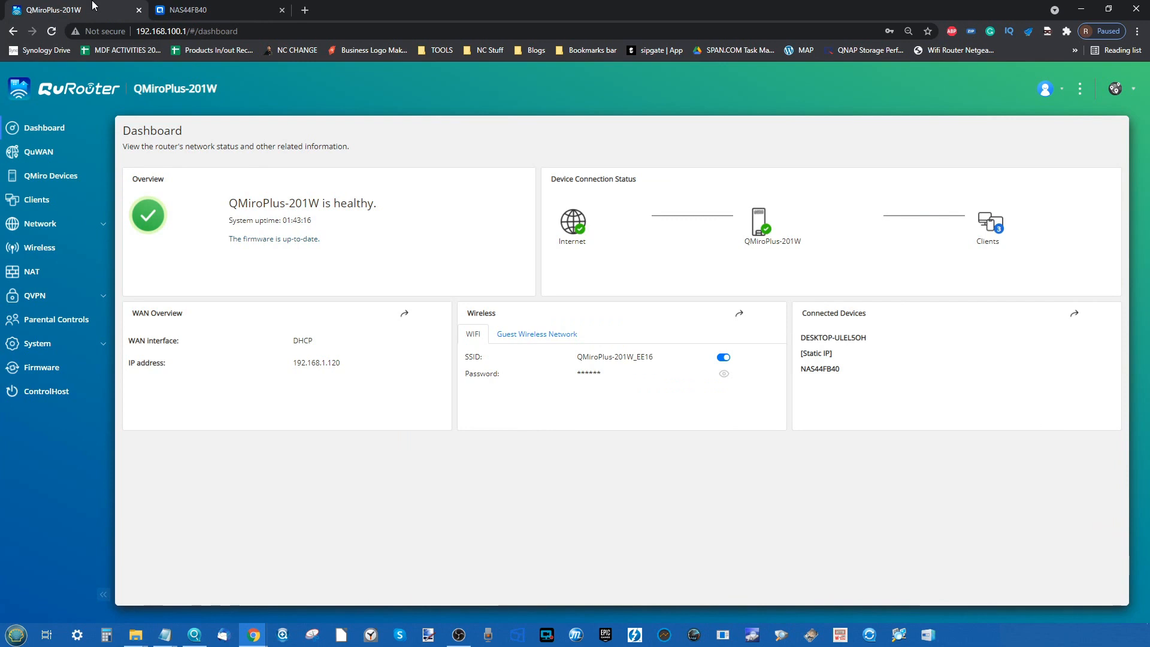
left_click(189, 7)
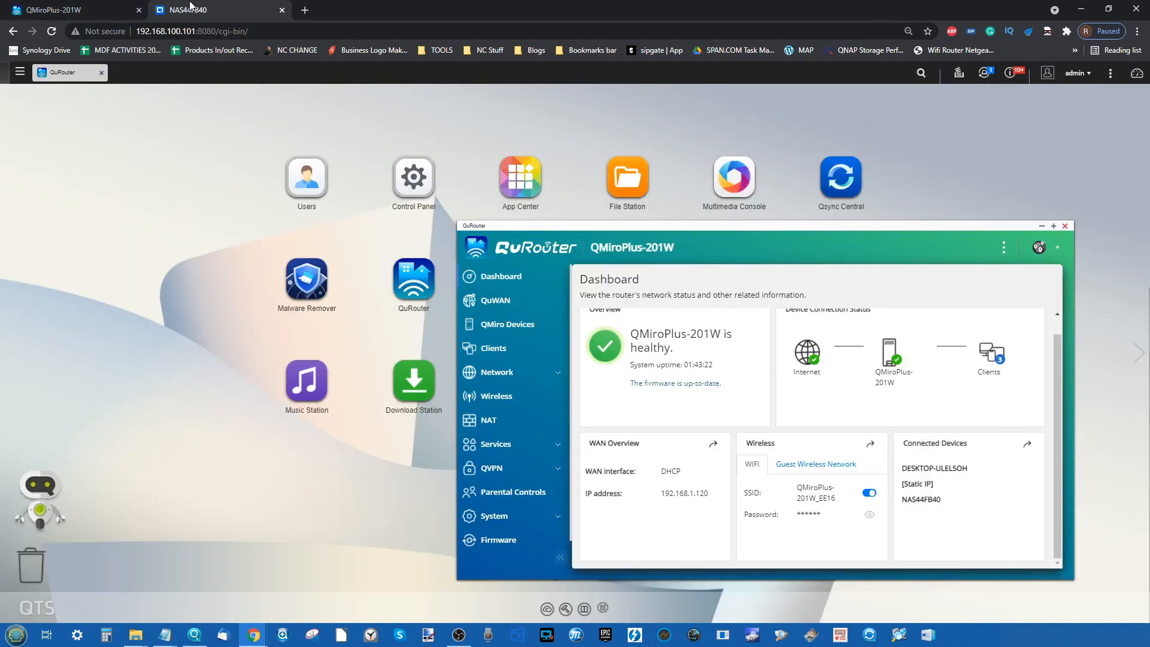
Reposition and close the QuRouter window on the NAS desktop, and return to the router's own web Dashboard
left_click_drag(653, 224, 466, 125)
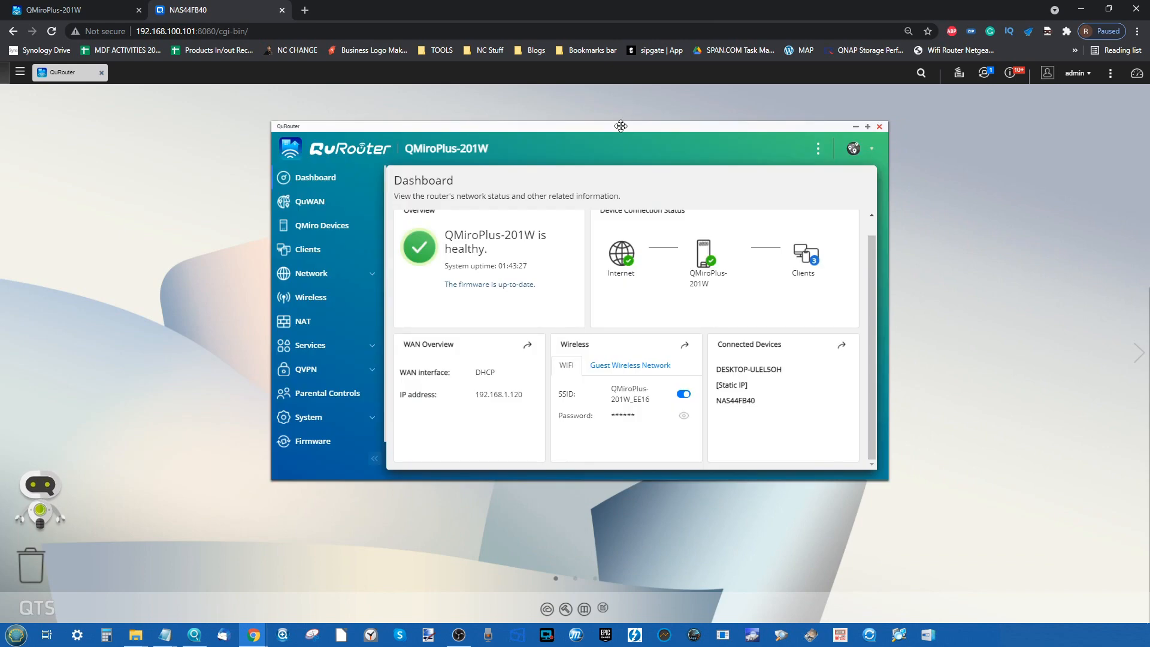
left_click_drag(620, 130, 606, 147)
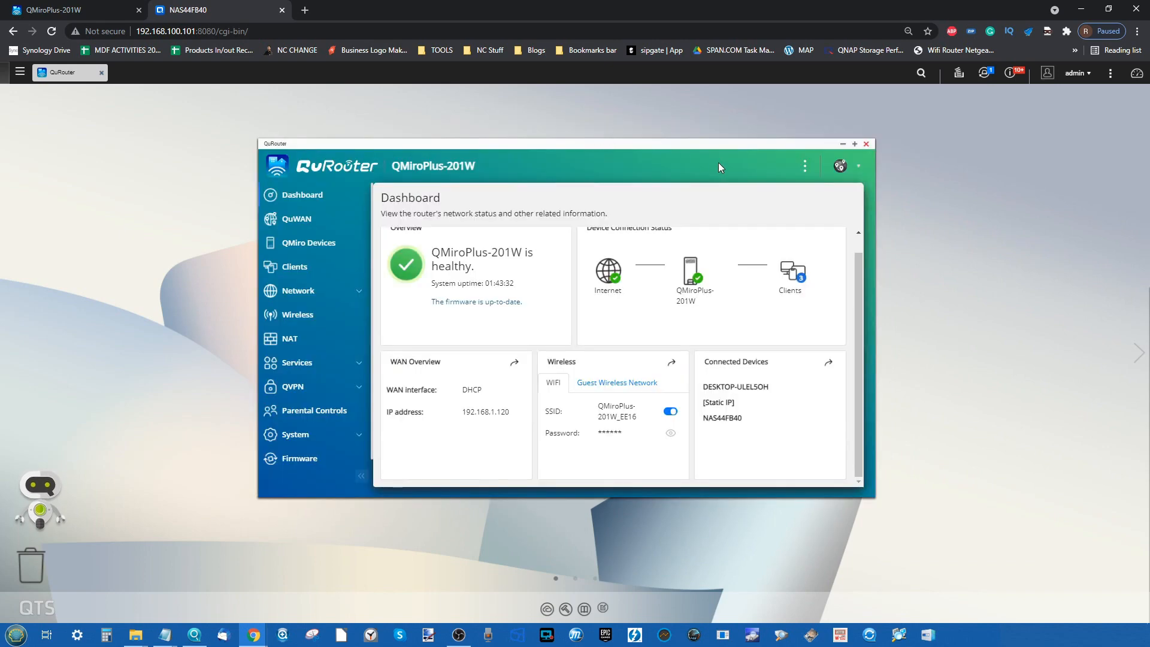
left_click(867, 145)
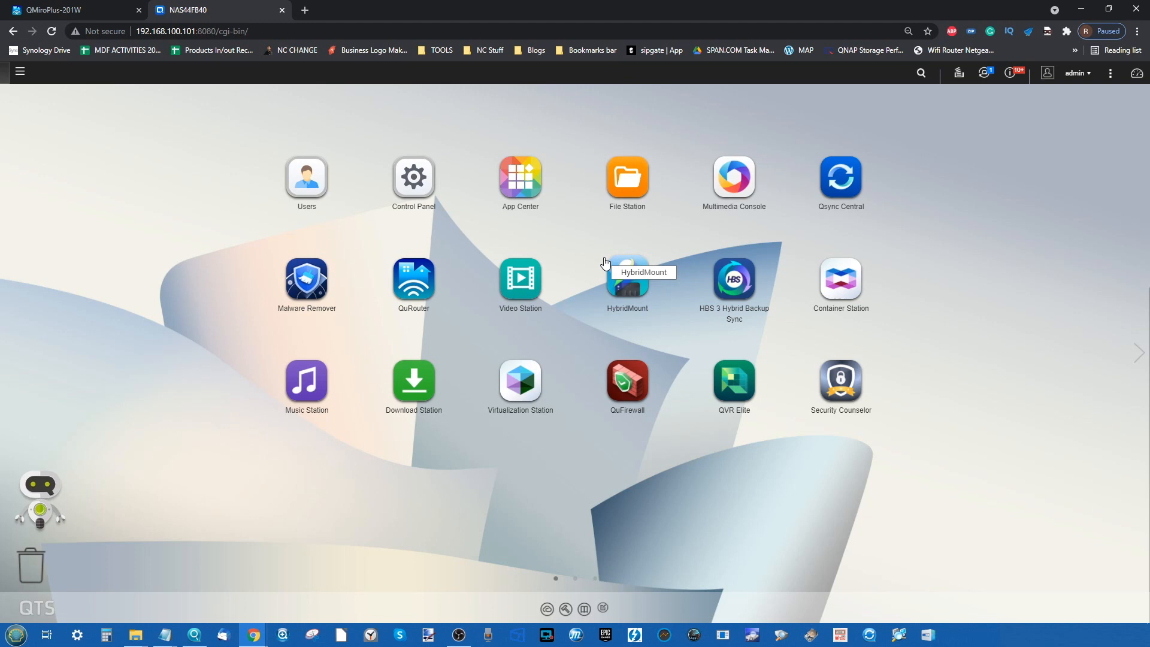
left_click(123, 2)
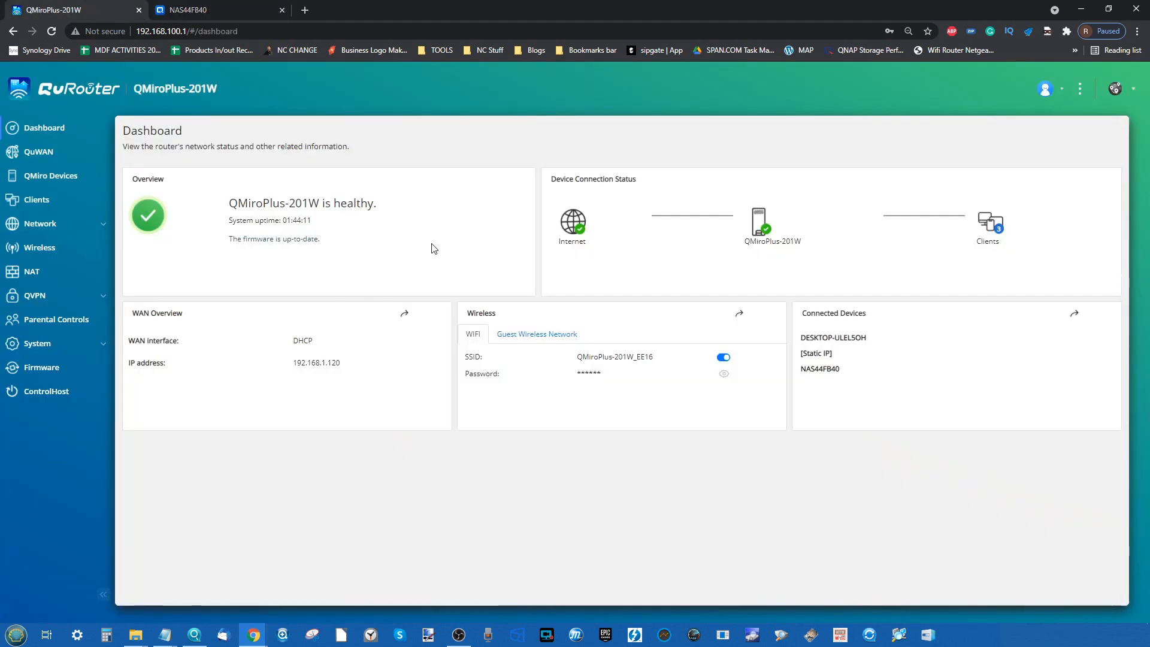